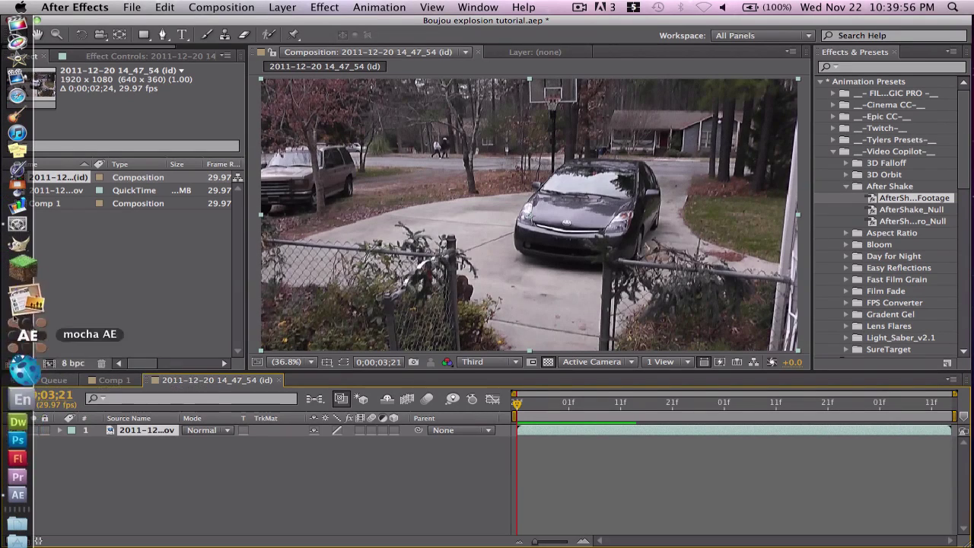
pyautogui.click(16, 351)
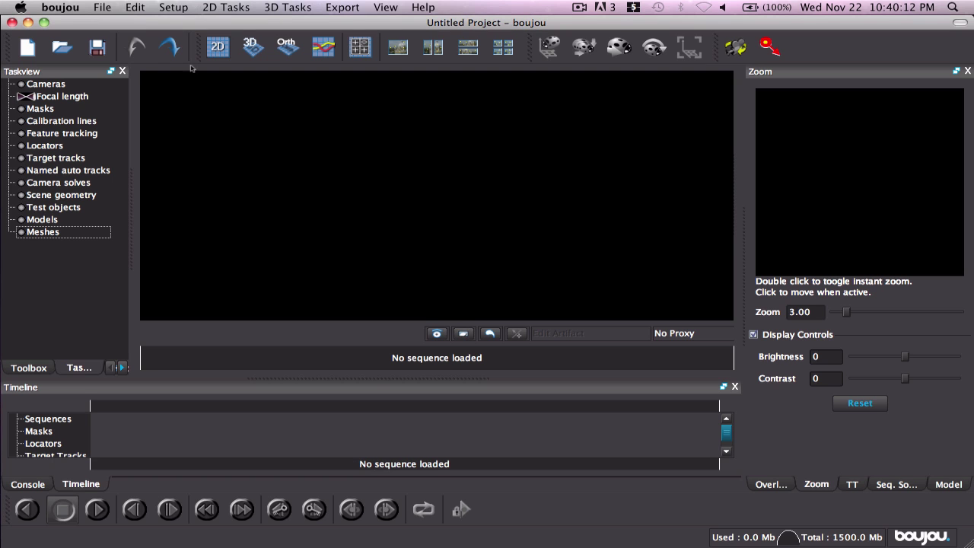
pyautogui.click(174, 7)
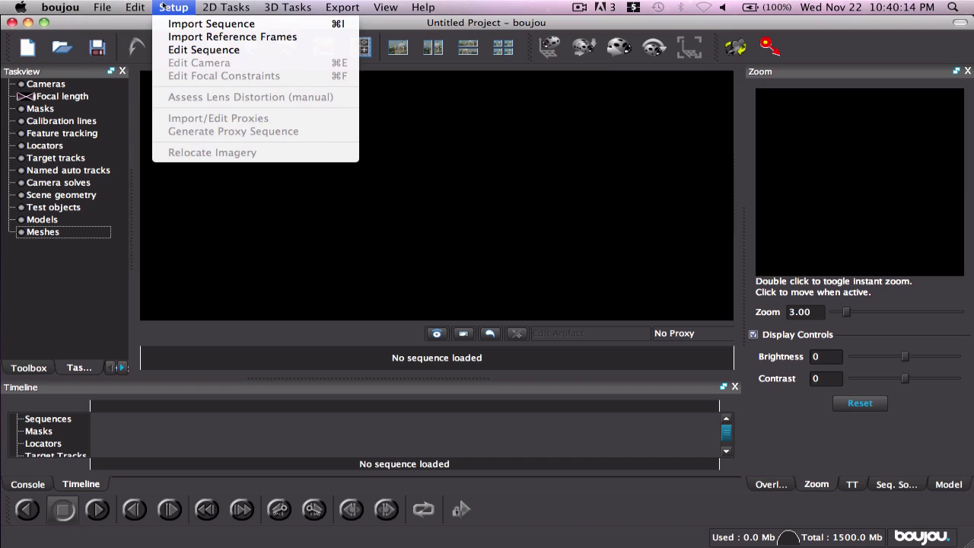
pyautogui.click(186, 24)
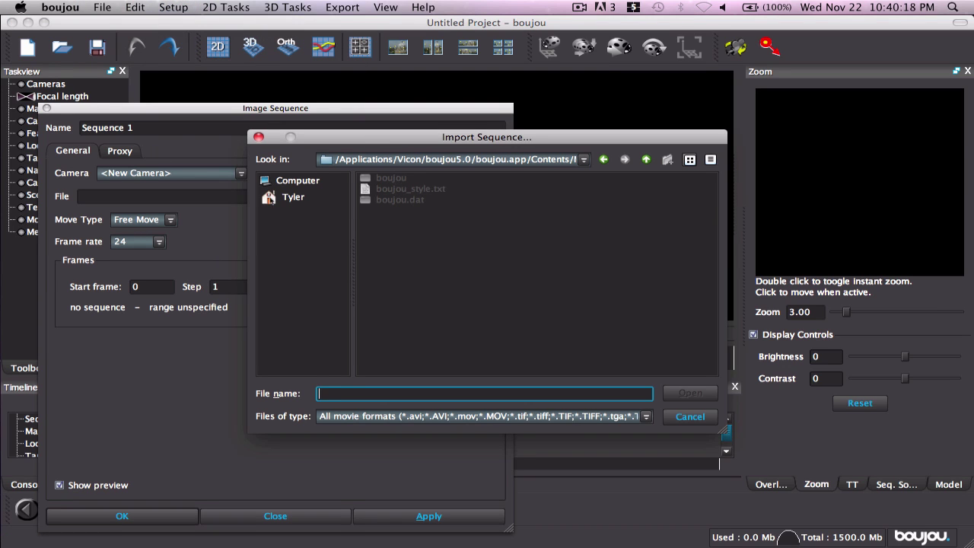
pyautogui.click(285, 197)
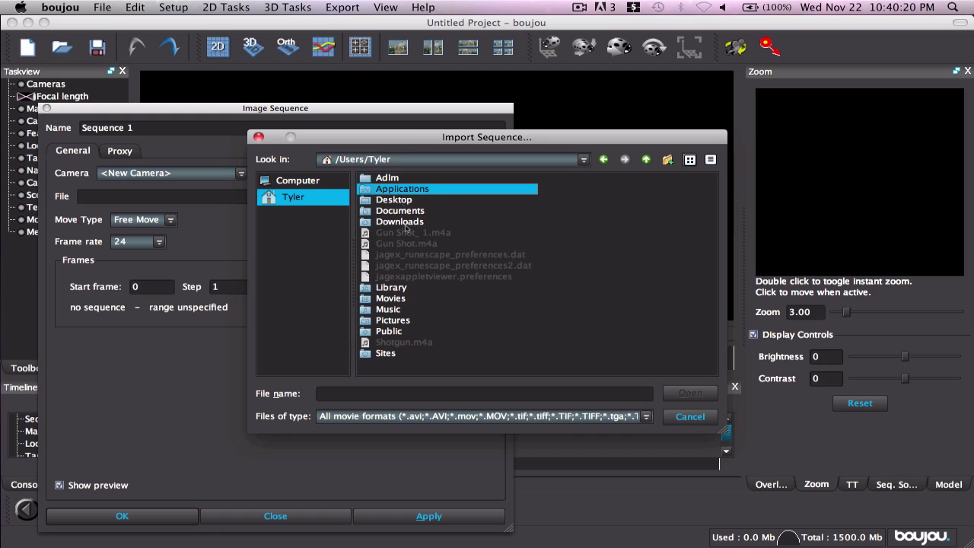
pyautogui.doubleClick(402, 300)
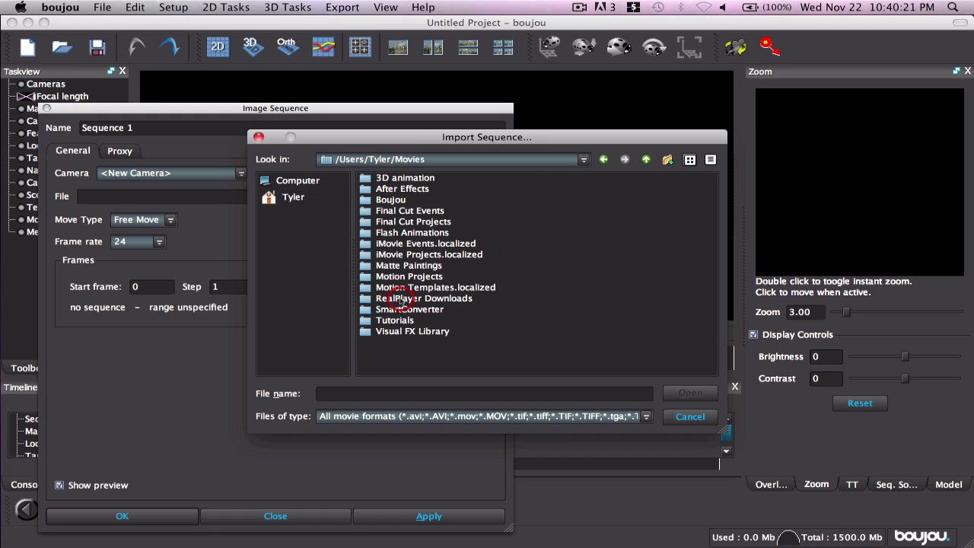
pyautogui.doubleClick(413, 201)
pyautogui.doubleClick(409, 181)
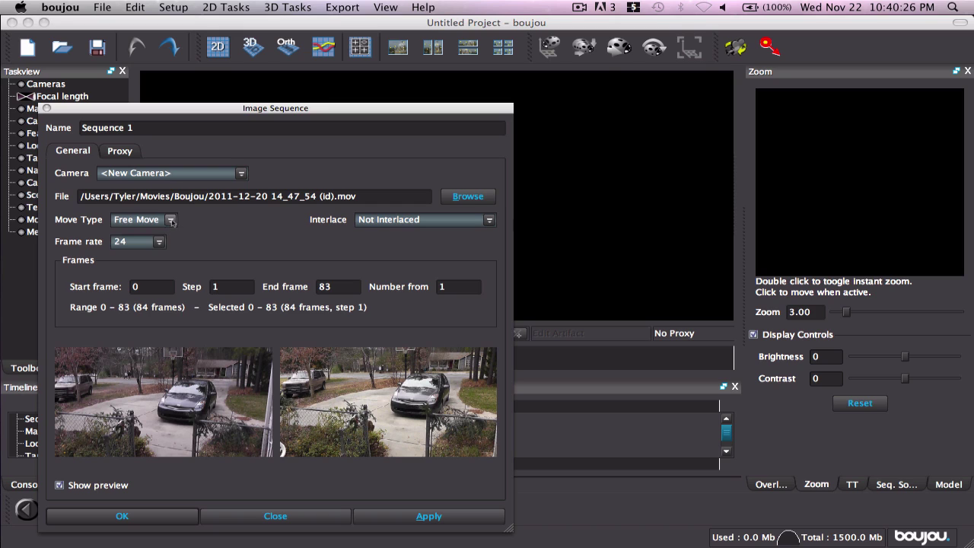
# - Import the sequence with the Nodal Pan move type and a frame rate of 29.97
pyautogui.click(169, 220)
pyautogui.click(154, 243)
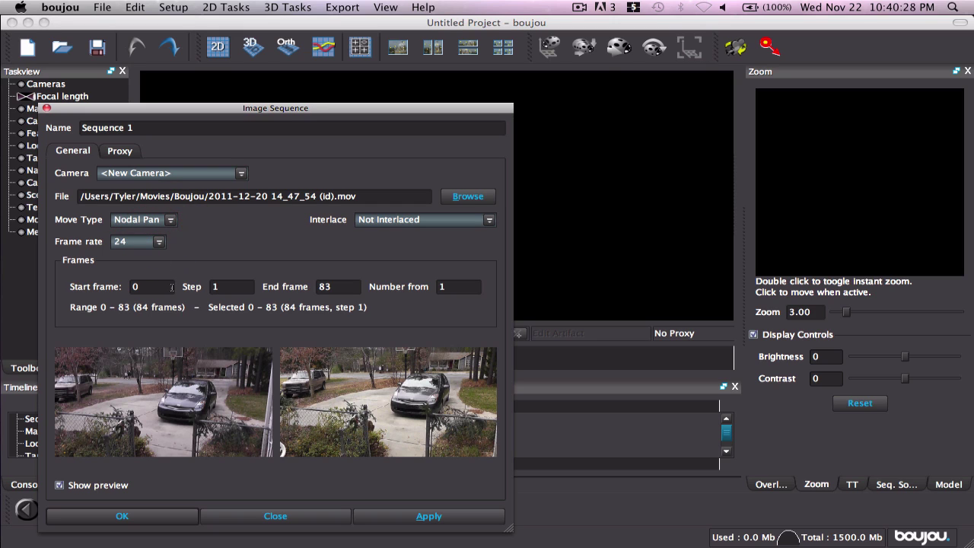
pyautogui.click(158, 241)
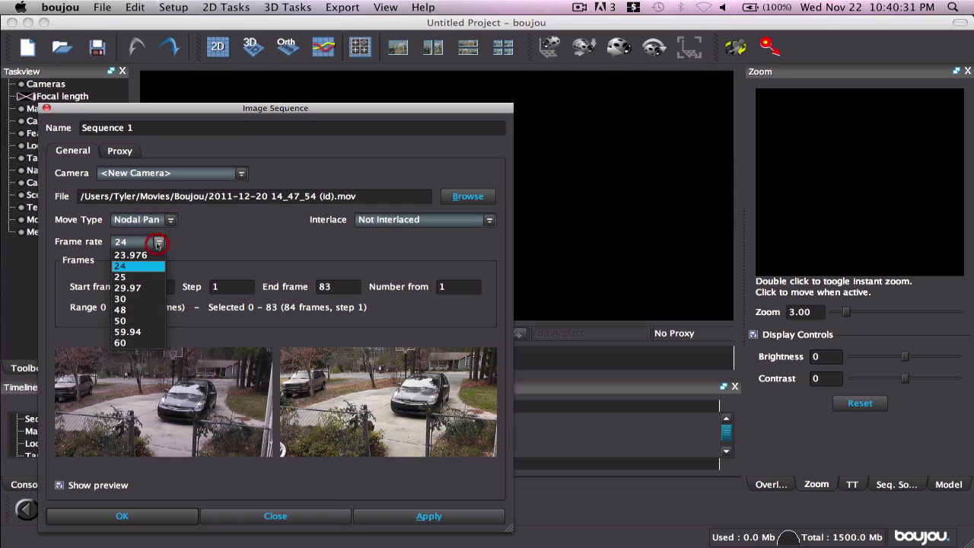
pyautogui.click(134, 289)
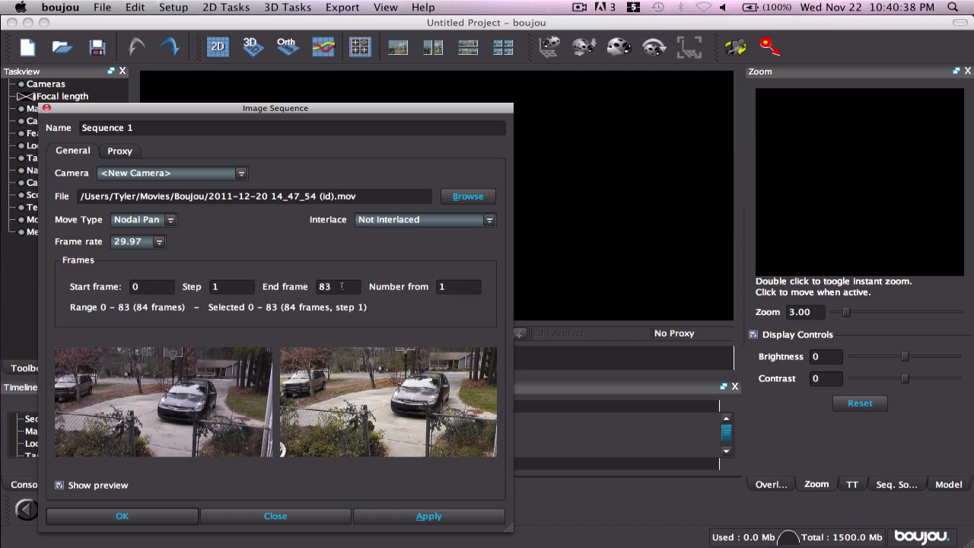
pyautogui.click(146, 519)
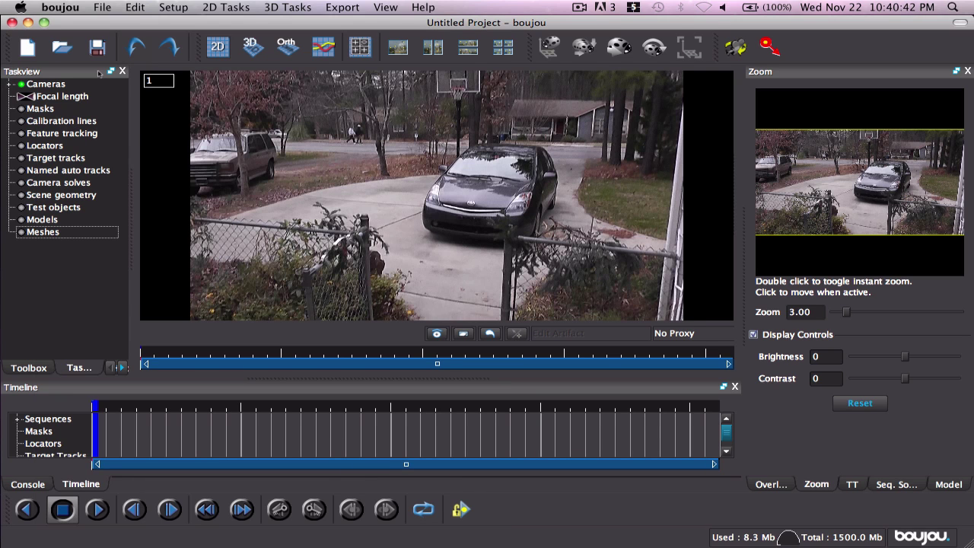
# - Reopen the settings of Sequence 1 under Camera 1 and set its frame rate to 29.97
pyautogui.click(9, 83)
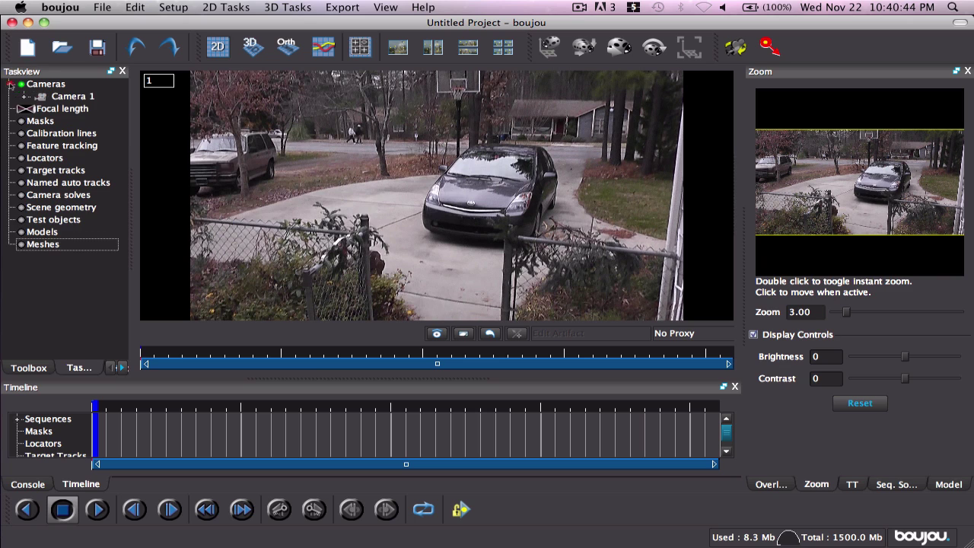
pyautogui.click(24, 96)
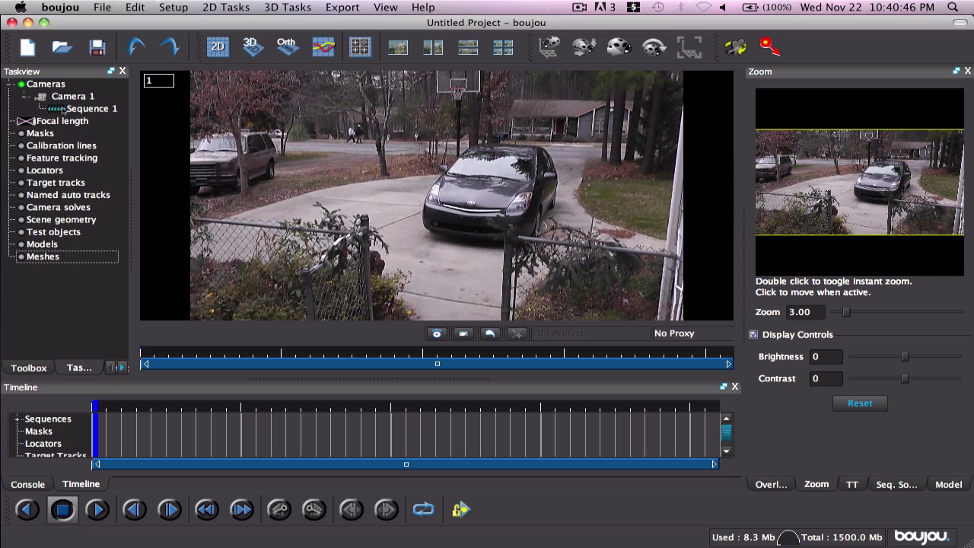
pyautogui.click(61, 109)
pyautogui.doubleClick(63, 109)
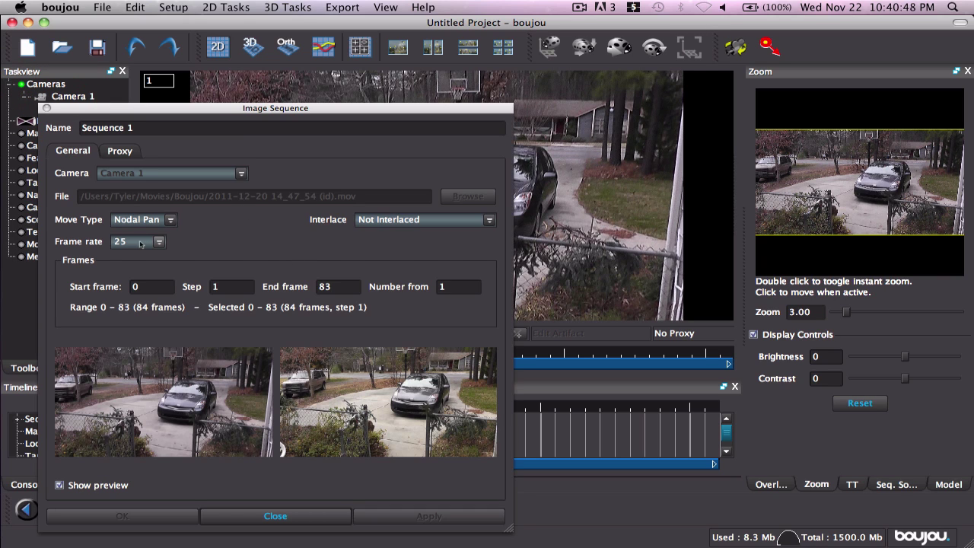
pyautogui.click(158, 241)
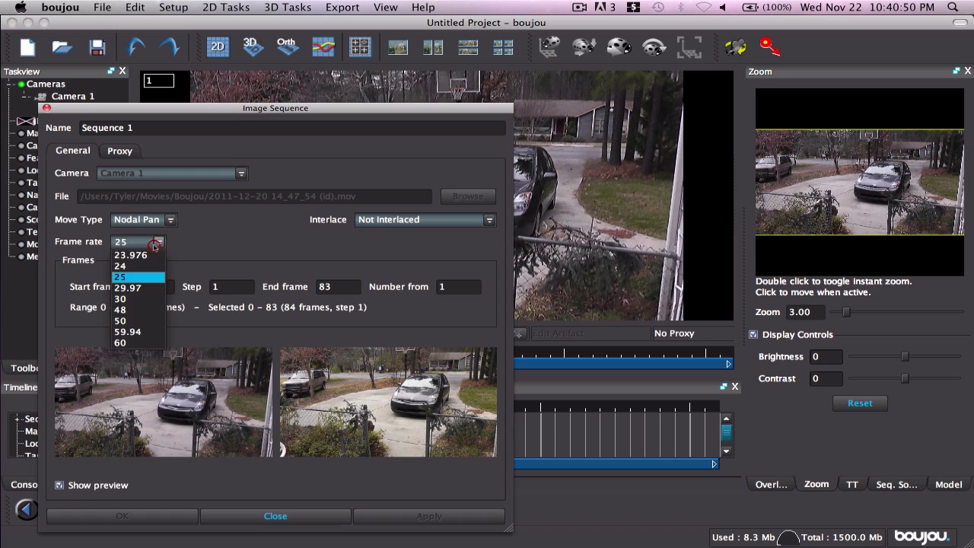
pyautogui.click(150, 286)
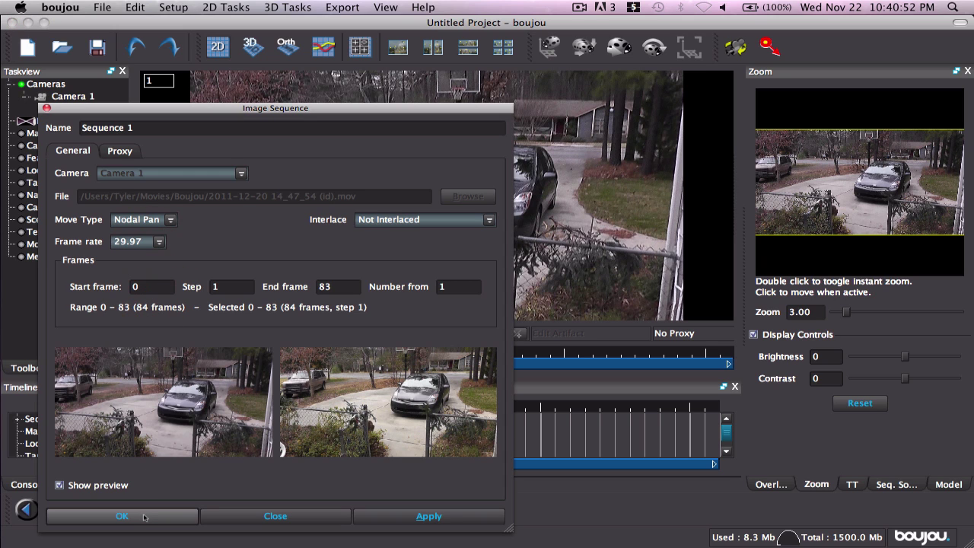
pyautogui.click(144, 517)
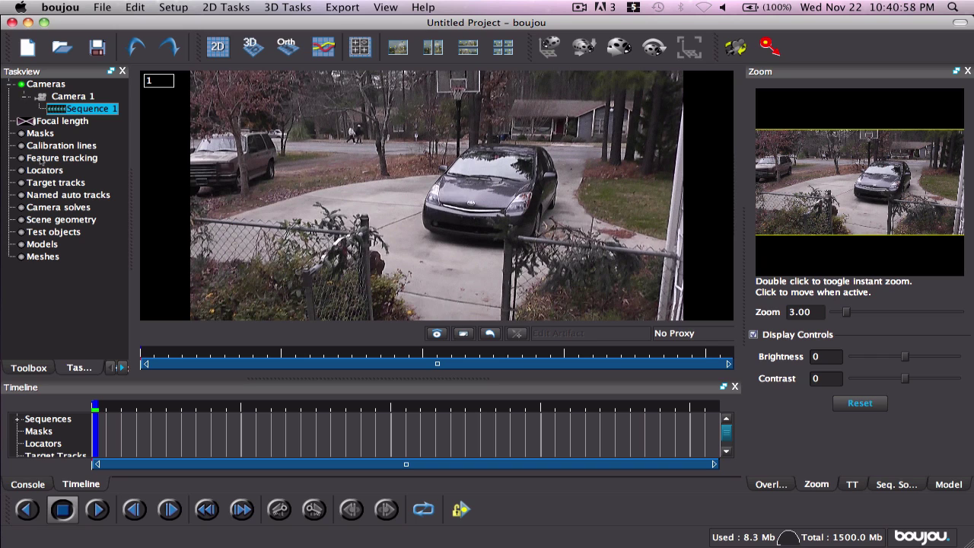
# - Set the focal length range of Sequence 1 to varying
pyautogui.doubleClick(36, 121)
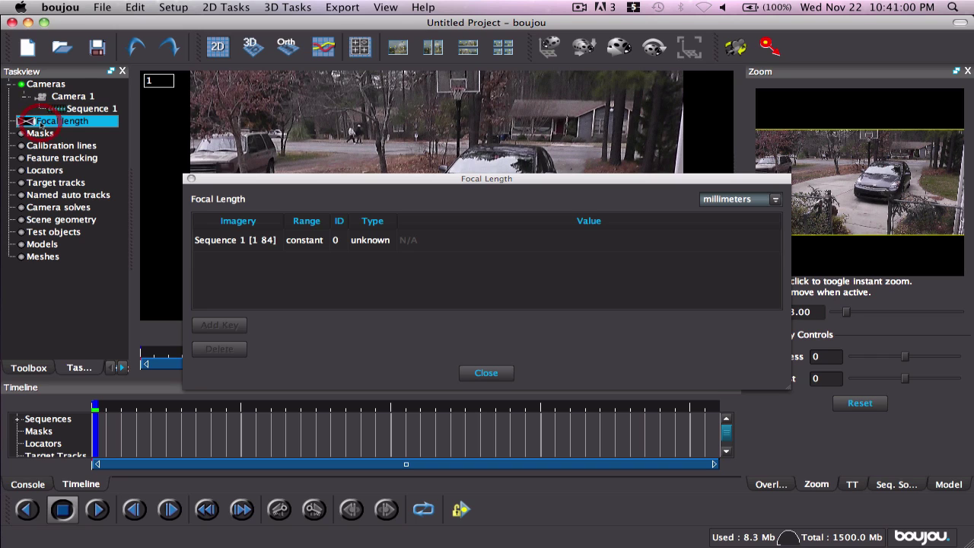
pyautogui.click(307, 239)
pyautogui.click(330, 246)
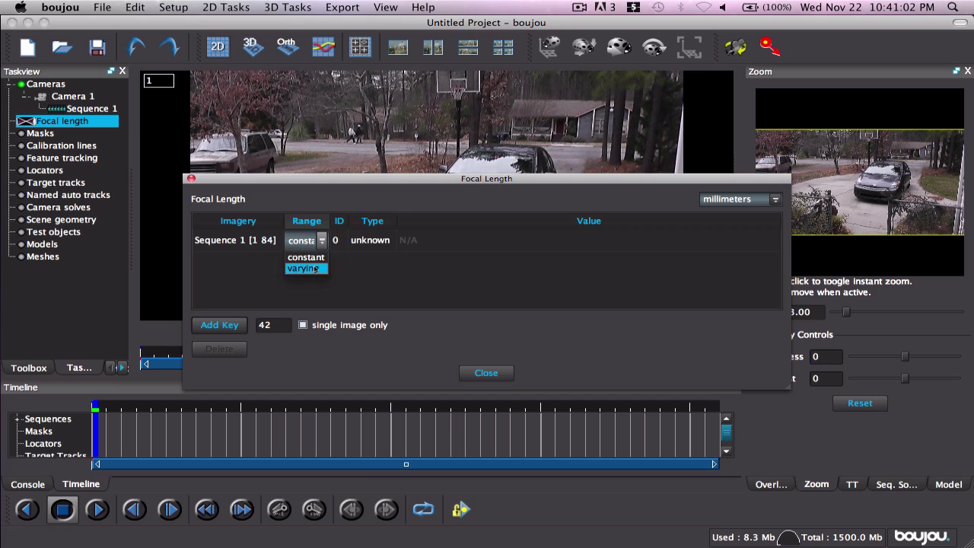
pyautogui.click(304, 268)
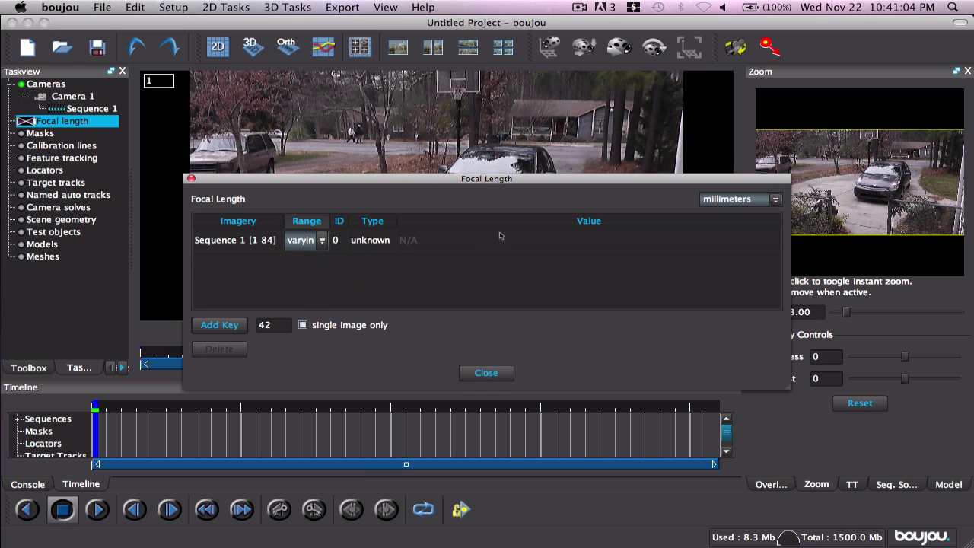
pyautogui.click(485, 372)
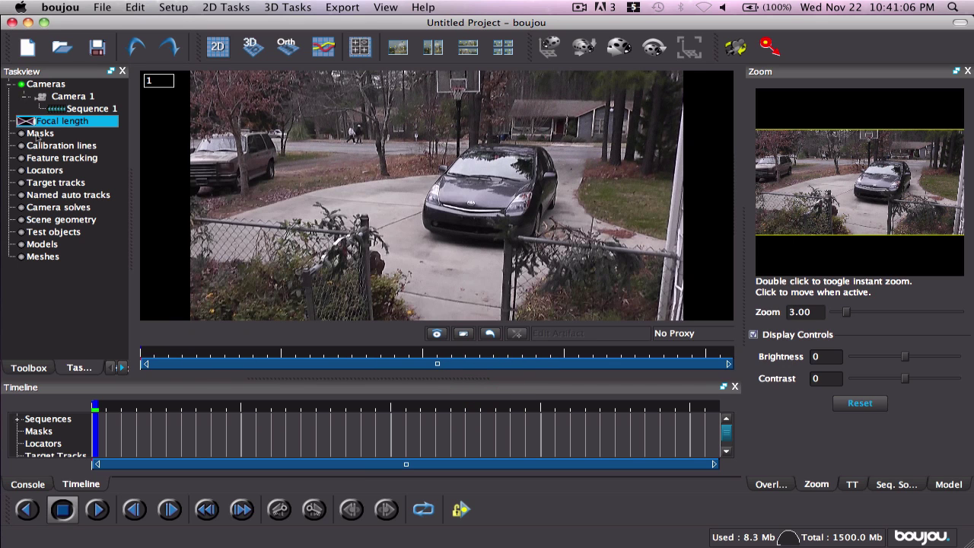
# - Run feature tracking on all frames of Sequence 1 and scrub the last frames to check the tracks
pyautogui.doubleClick(45, 159)
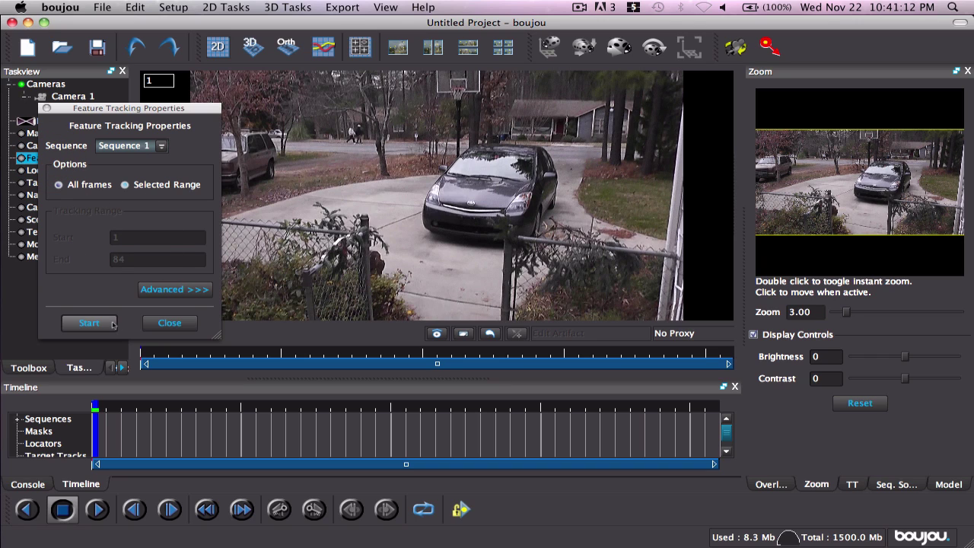
pyautogui.click(88, 323)
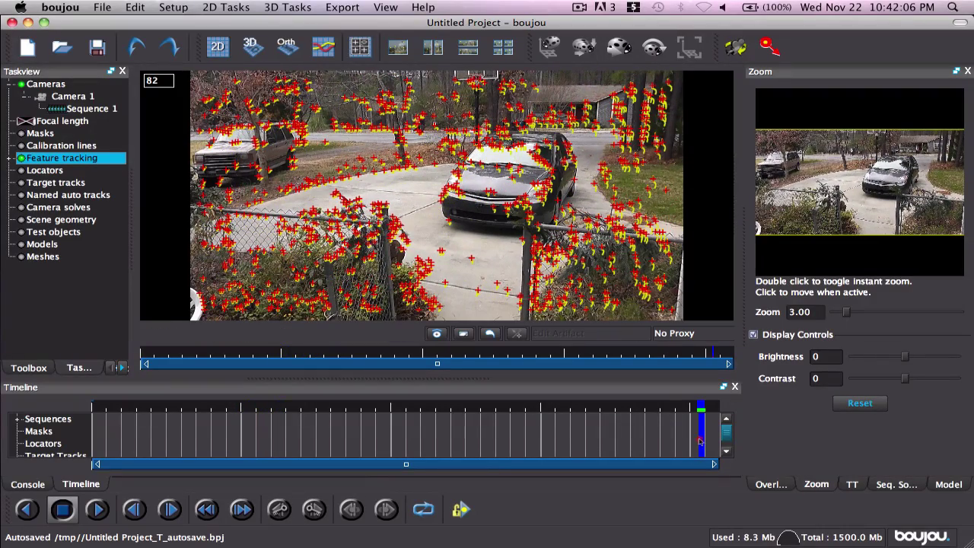
pyautogui.moveTo(700, 441)
pyautogui.mouseDown()
pyautogui.moveTo(490, 420)
pyautogui.moveTo(350, 429)
pyautogui.moveTo(386, 420)
pyautogui.moveTo(713, 429)
pyautogui.mouseUp()
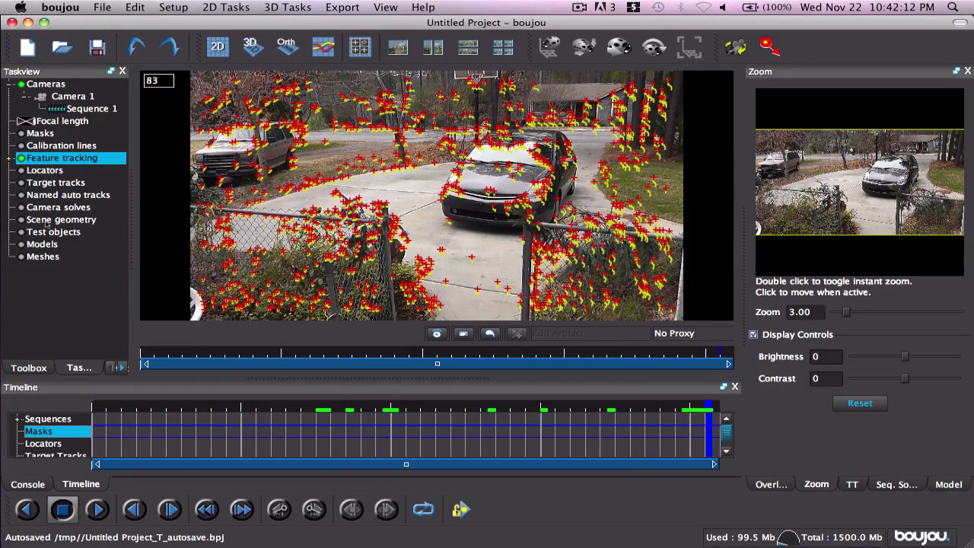
# - Run a camera solve on all frames of Sequence 1 with camera path smoothness optimized
pyautogui.doubleClick(48, 210)
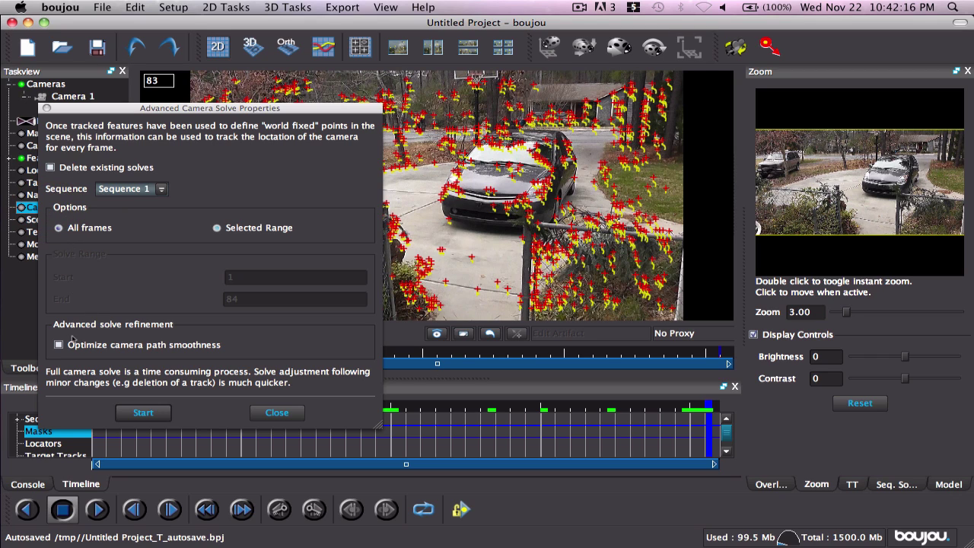
pyautogui.click(59, 344)
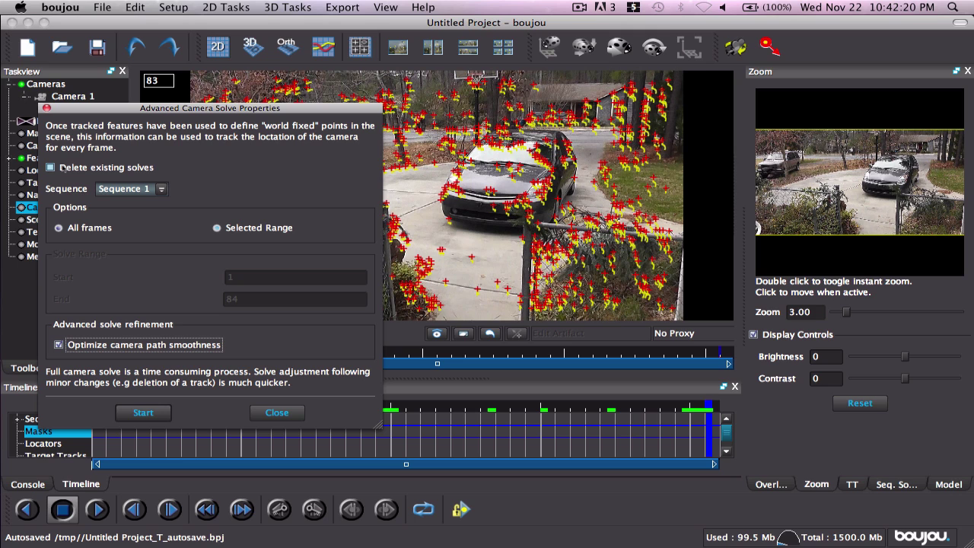
pyautogui.click(143, 414)
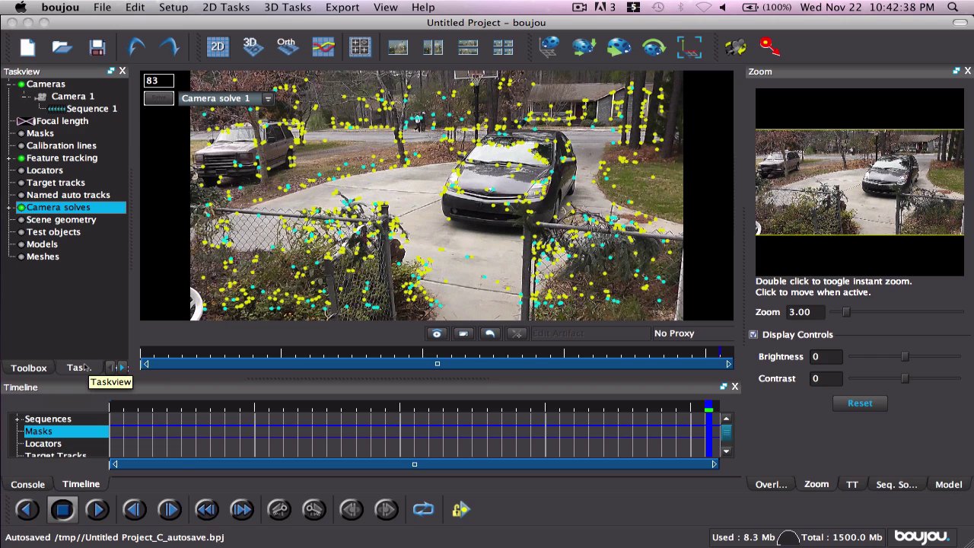
pyautogui.click(28, 367)
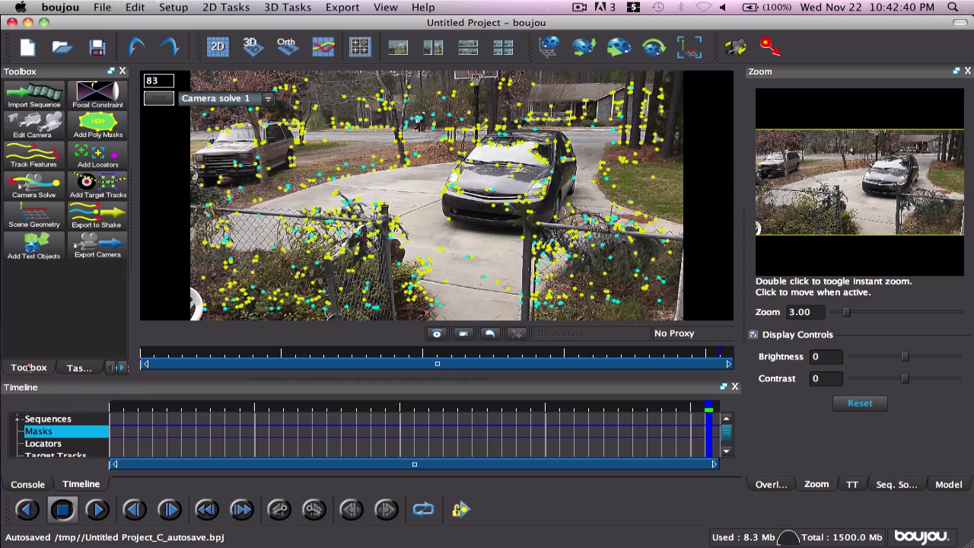
pyautogui.click(77, 368)
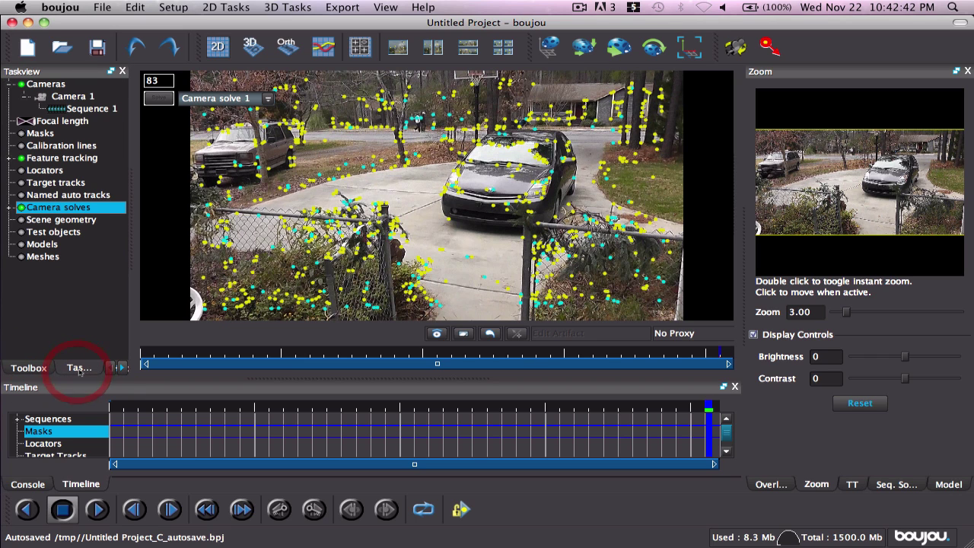
# - Open the export settings for the camera solve
pyautogui.click(343, 7)
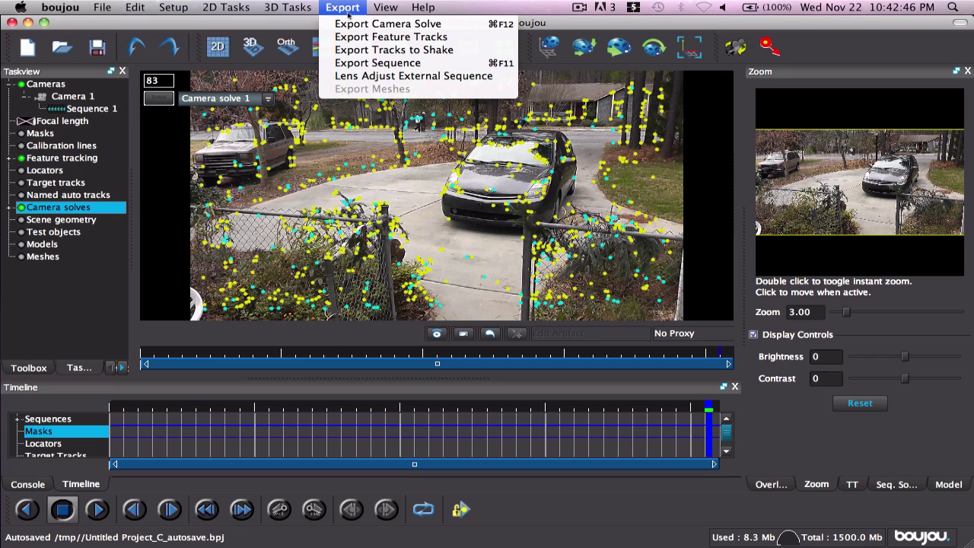
pyautogui.click(401, 27)
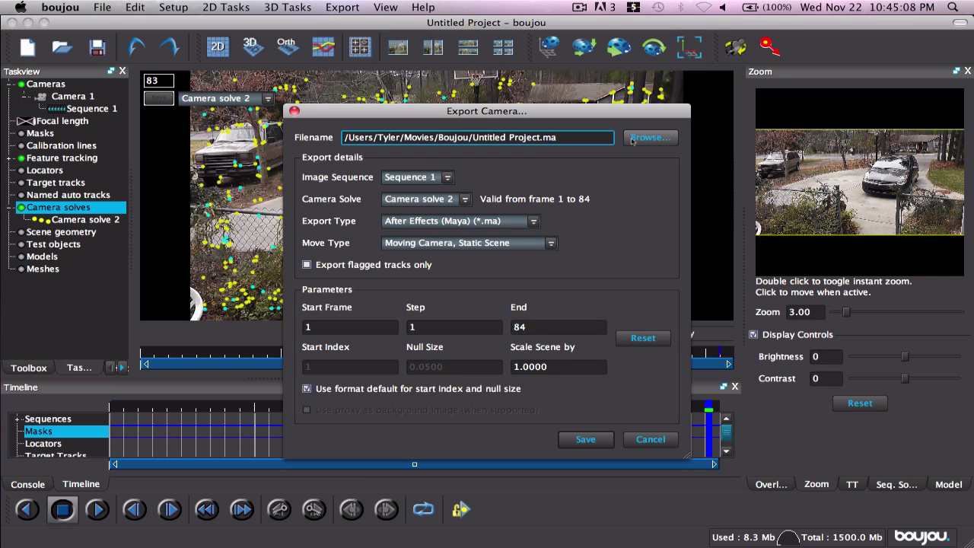
pyautogui.click(651, 137)
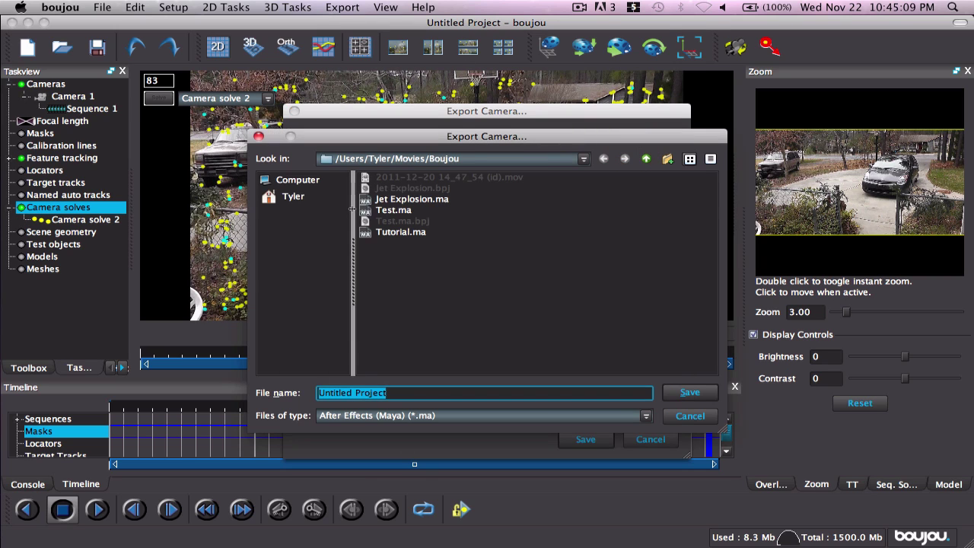
pyautogui.click(396, 231)
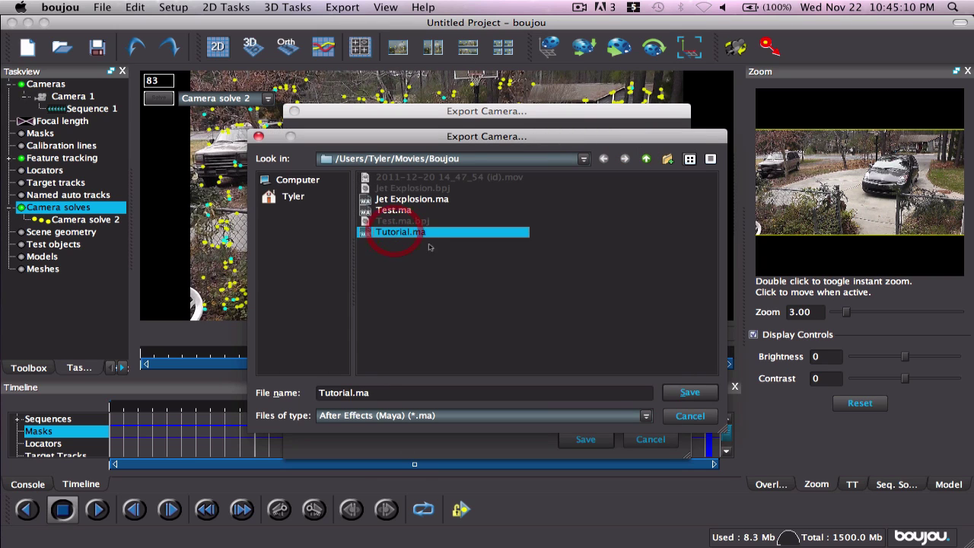
pyautogui.click(690, 391)
pyautogui.click(690, 416)
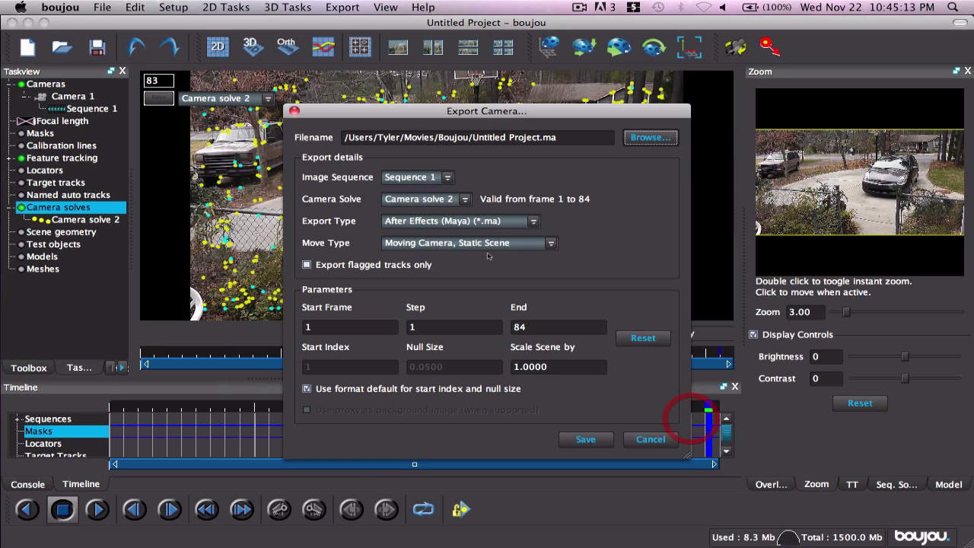
# - Export Camera solve 2 as an After Effects (Maya) file with the scene scaled by 1000, overwriting the existing Tutorial.ma
pyautogui.doubleClick(549, 367)
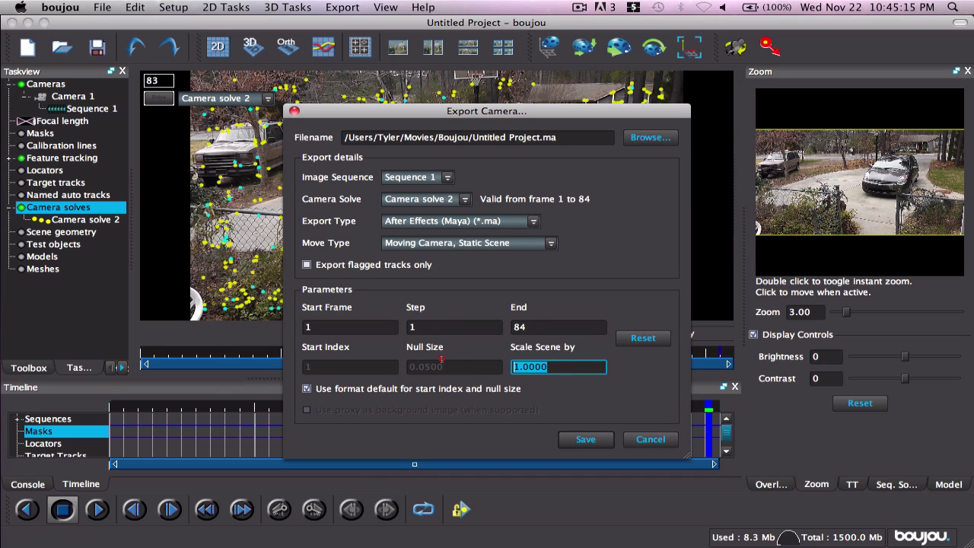
pyautogui.write('1000')
pyautogui.click(648, 137)
pyautogui.click(401, 232)
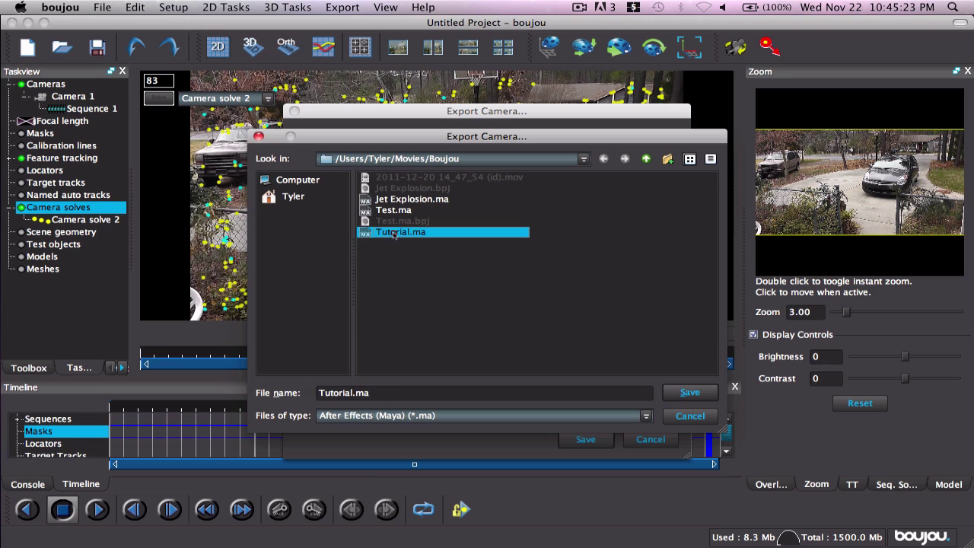
pyautogui.click(689, 392)
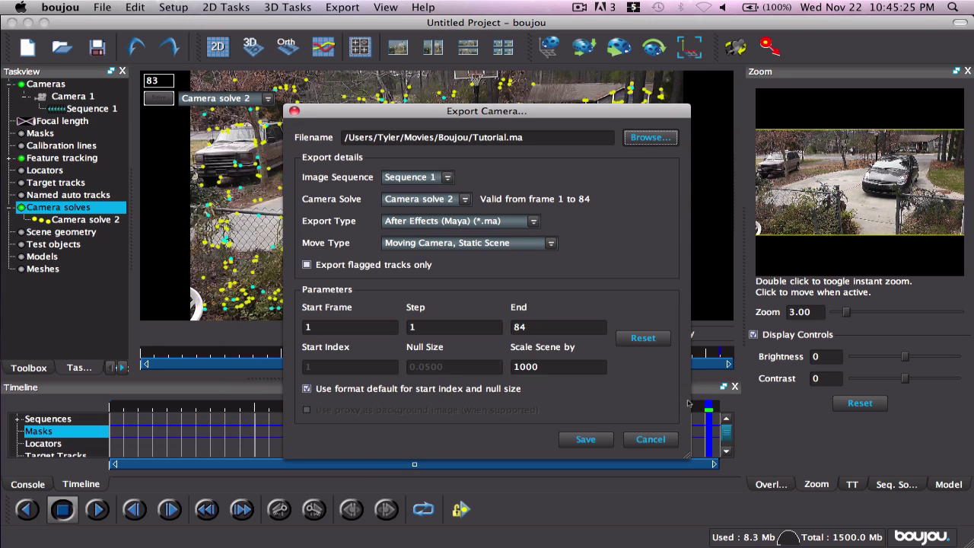
pyautogui.click(600, 443)
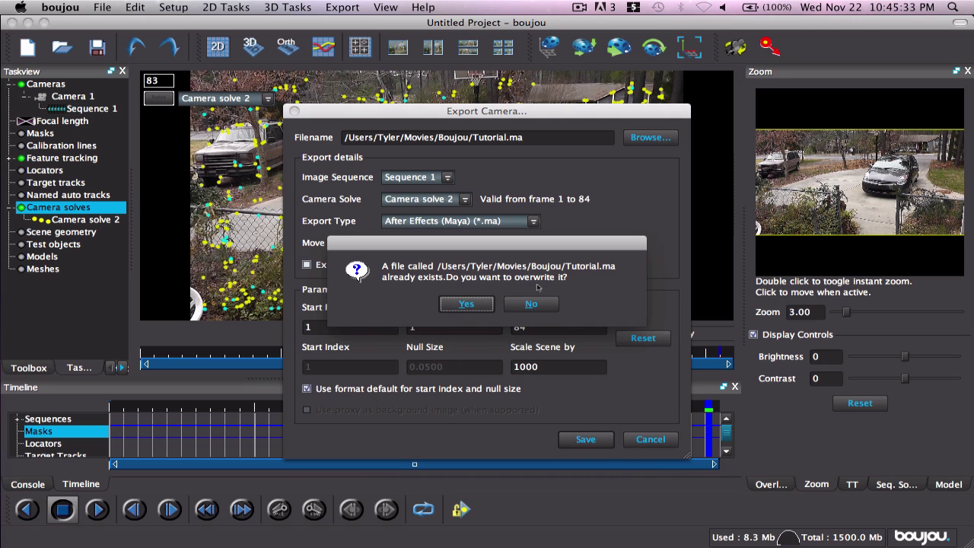
pyautogui.click(466, 303)
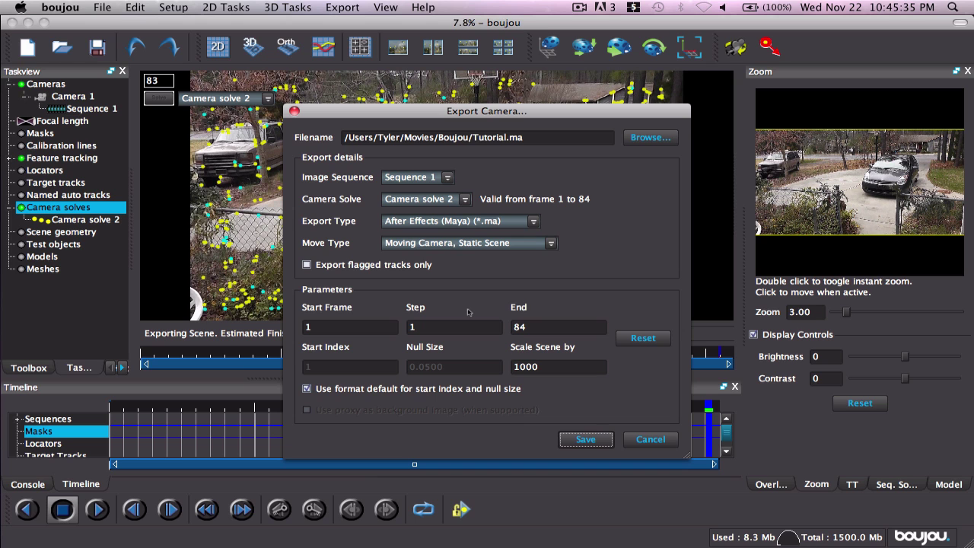
pyautogui.moveTo(518, 113); pyautogui.dragTo(255, 115)
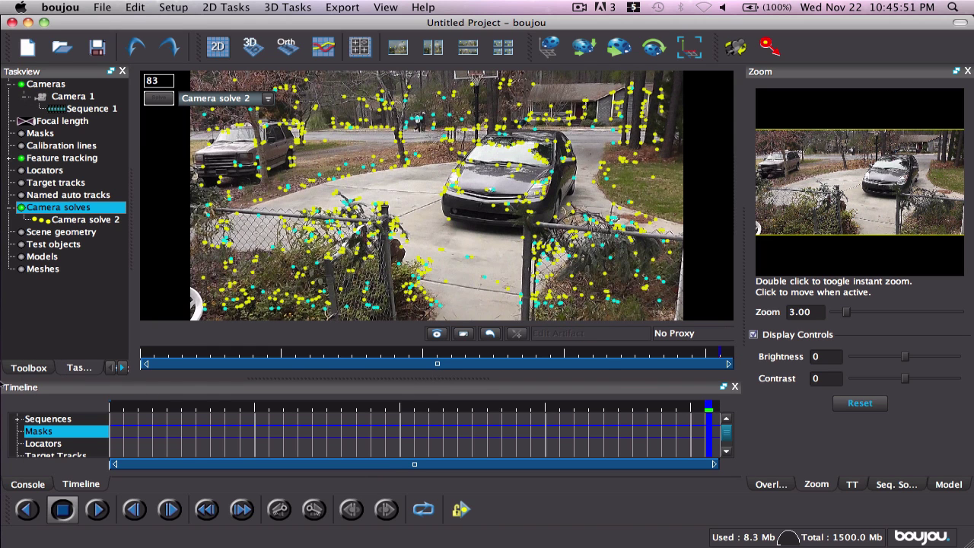
# - Switch to After Effects, import Tutorial.ma from the Boujou folder and open the Tutorial composition
pyautogui.click(23, 461)
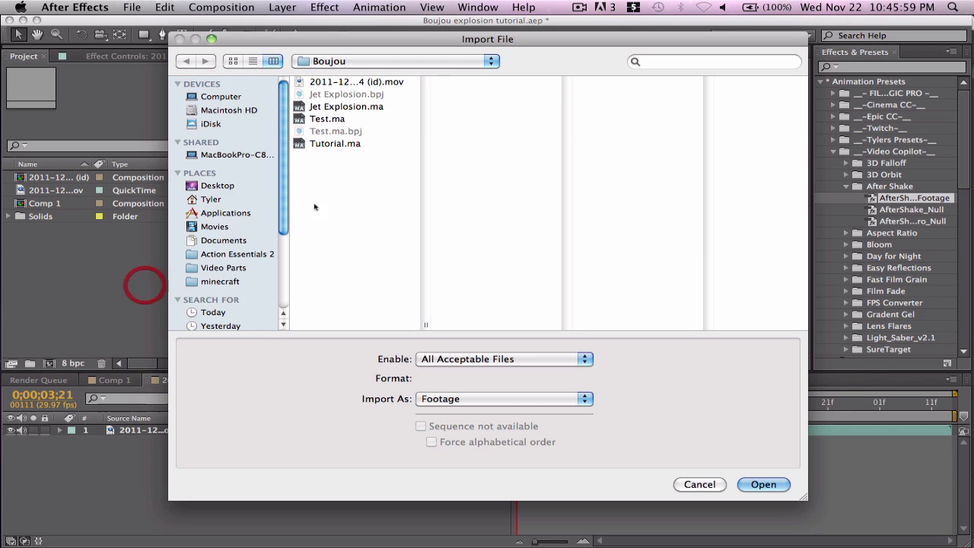
pyautogui.doubleClick(313, 143)
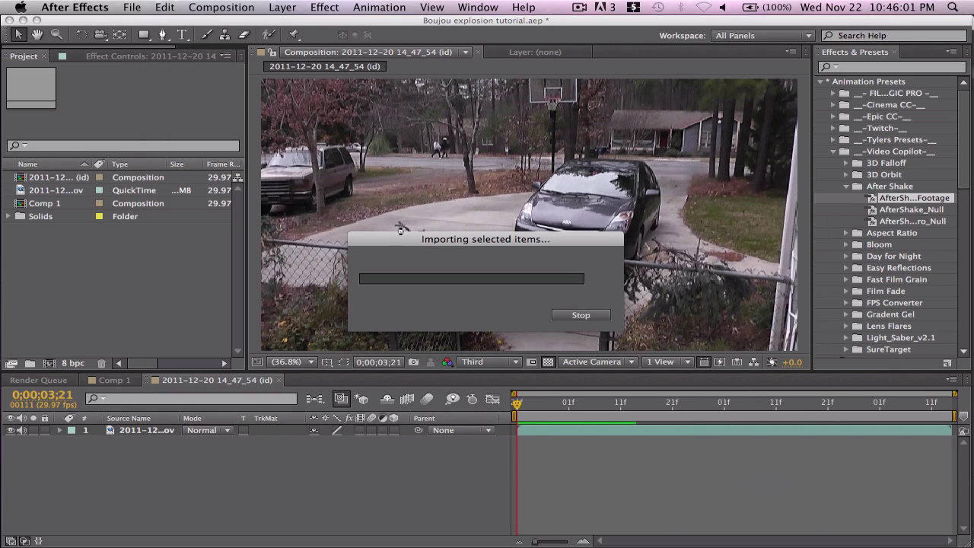
pyautogui.moveTo(406, 238); pyautogui.dragTo(368, 205)
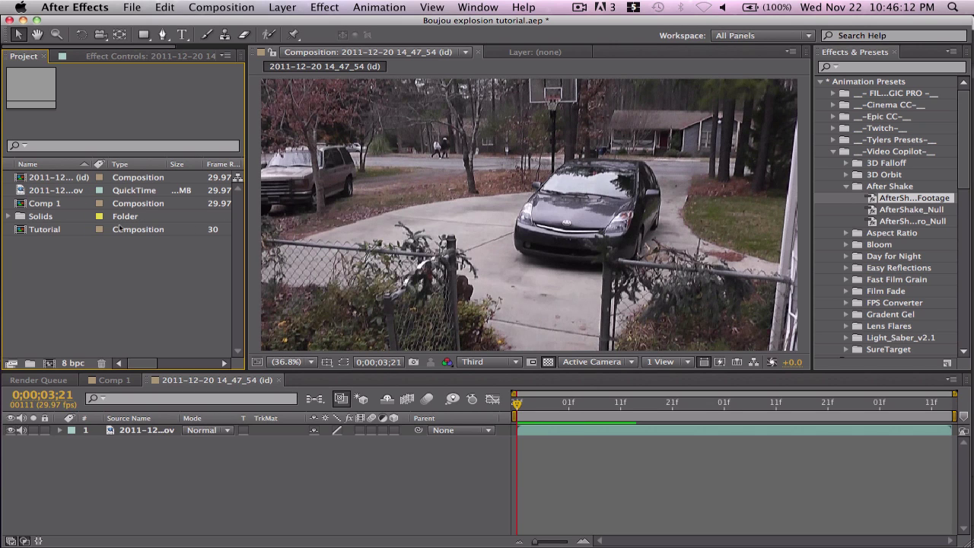
pyautogui.click(60, 229)
pyautogui.click(58, 231)
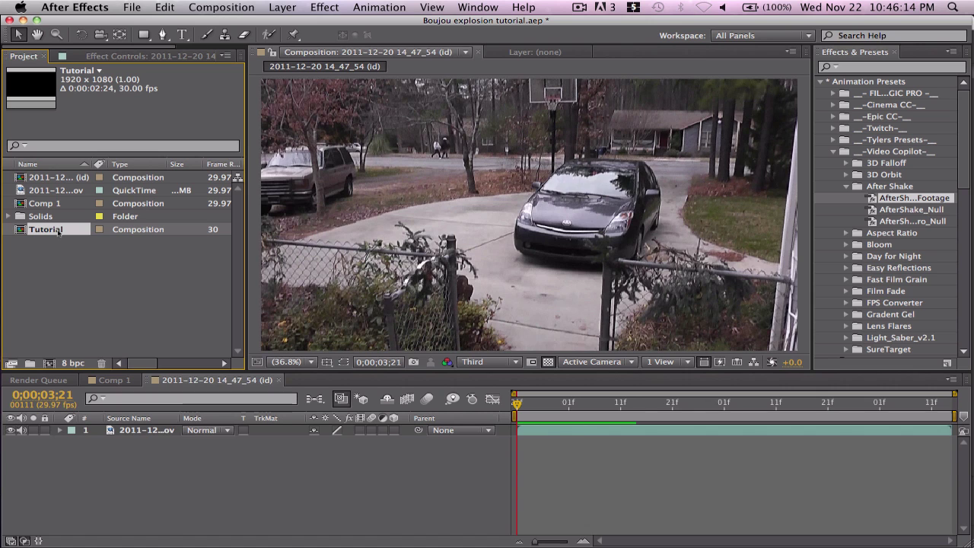
pyautogui.doubleClick(59, 230)
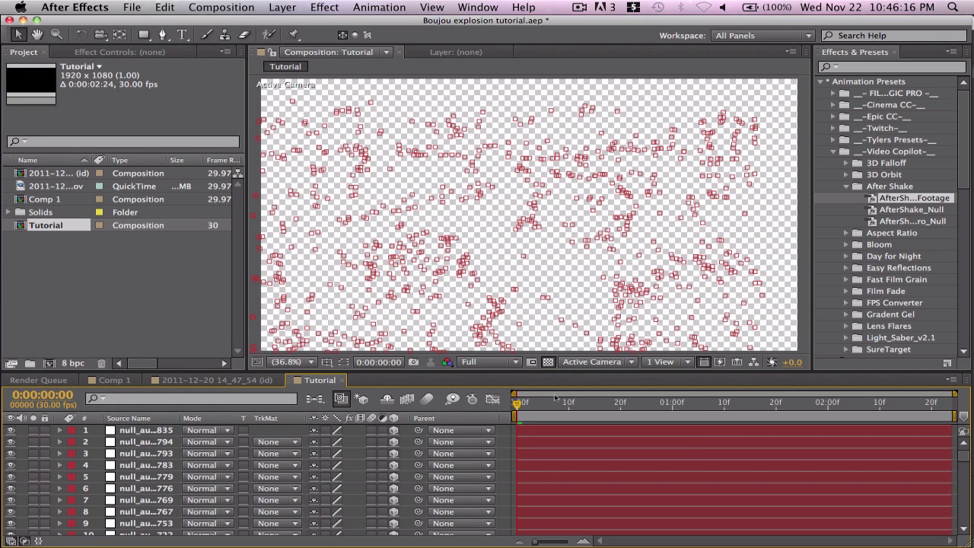
# - Add the driveway .mov footage as the top layer of the Tutorial composition at its first frame and preview it
pyautogui.moveTo(524, 407); pyautogui.dragTo(481, 408)
pyautogui.moveTo(36, 186); pyautogui.dragTo(515, 428)
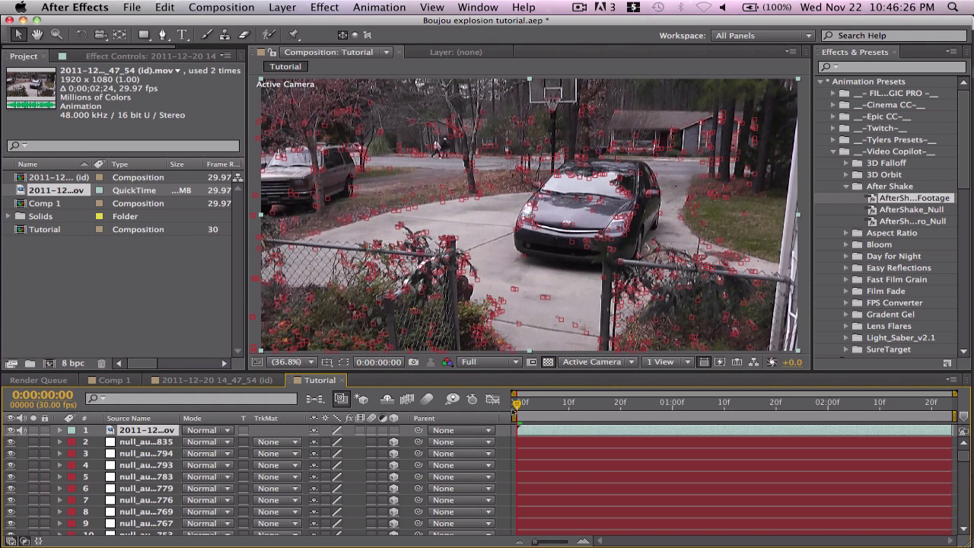
pyautogui.press('space')
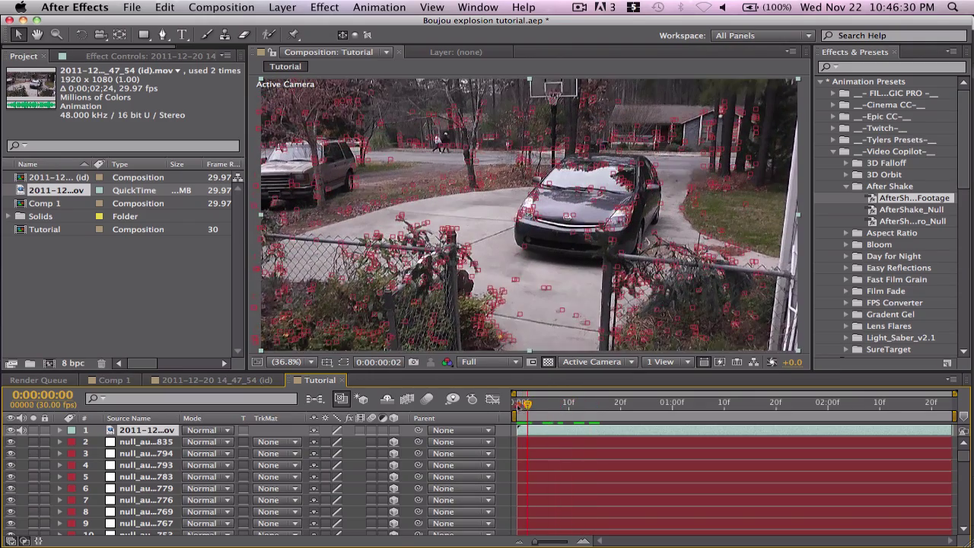
# - Shift the driveway footage layer one frame earlier and compare the opening frames against the track nulls
pyautogui.moveTo(517, 404)
pyautogui.mouseDown()
pyautogui.moveTo(532, 404)
pyautogui.moveTo(523, 406)
pyautogui.mouseUp()
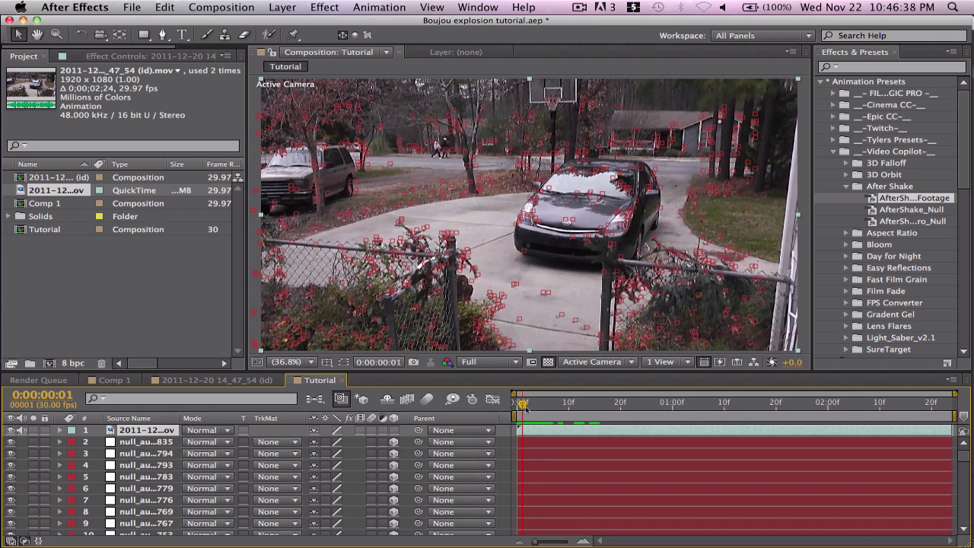
pyautogui.moveTo(523, 405)
pyautogui.mouseDown()
pyautogui.moveTo(533, 407)
pyautogui.moveTo(517, 405)
pyautogui.mouseUp()
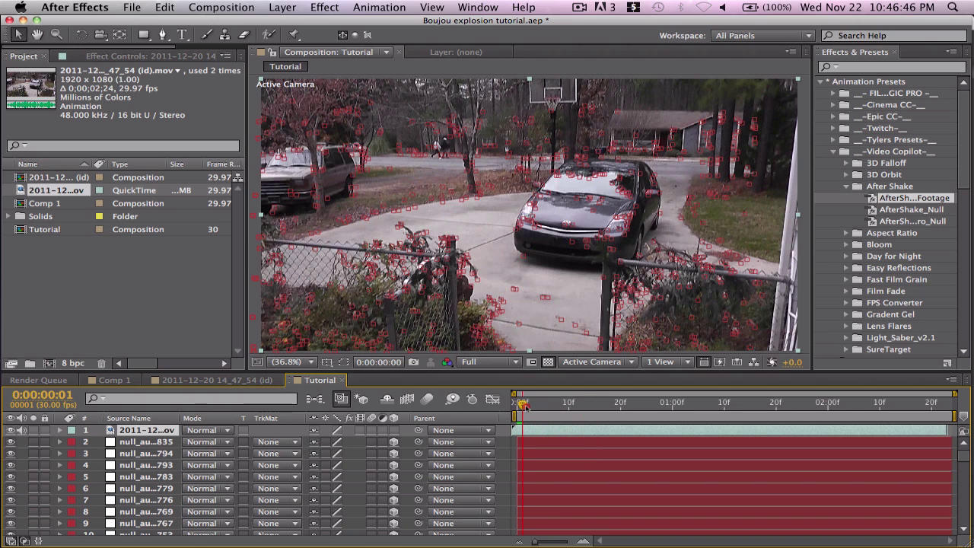
pyautogui.moveTo(523, 405)
pyautogui.mouseDown()
pyautogui.moveTo(558, 404)
pyautogui.moveTo(517, 405)
pyautogui.mouseUp()
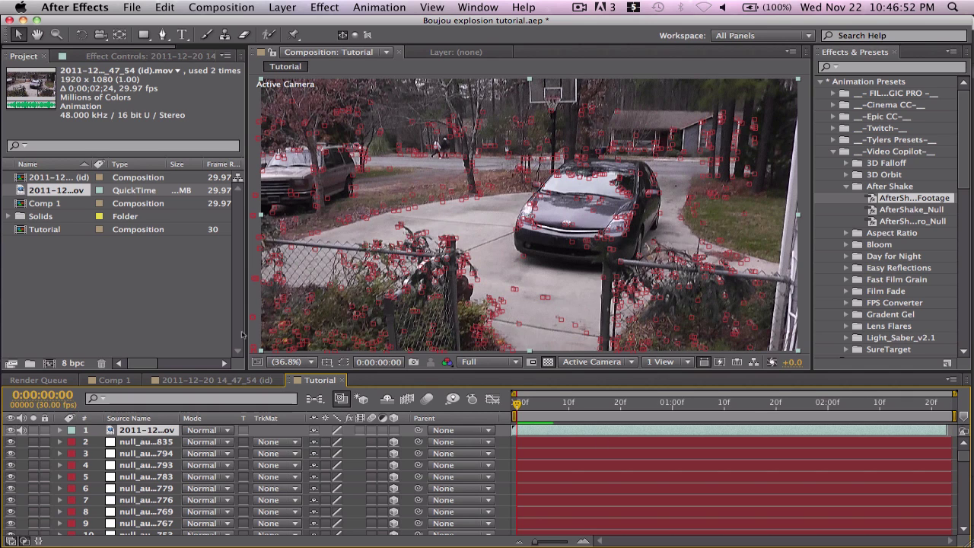
# - Import Explosion_02.mov from the 08. Explosions folder of the Action Essentials 2 720p collection
pyautogui.doubleClick(91, 294)
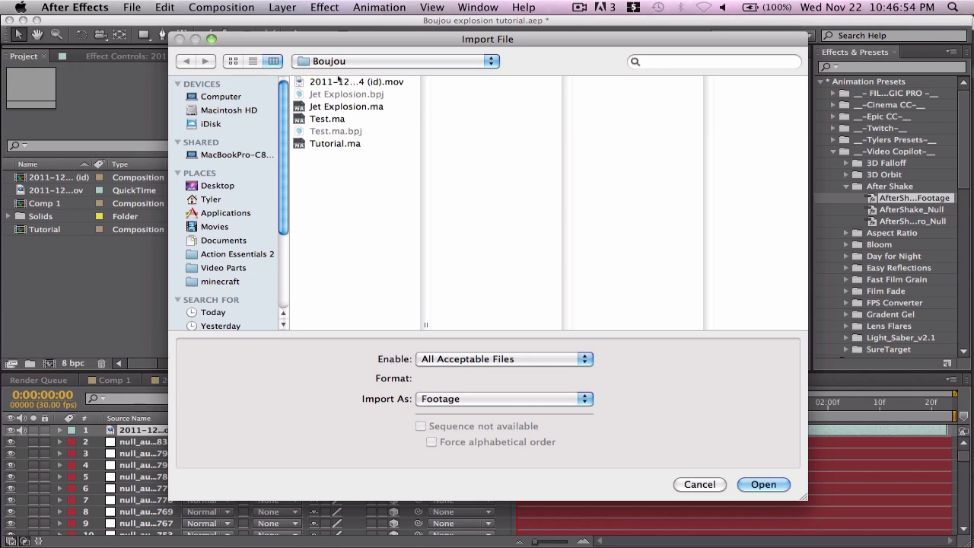
pyautogui.click(671, 66)
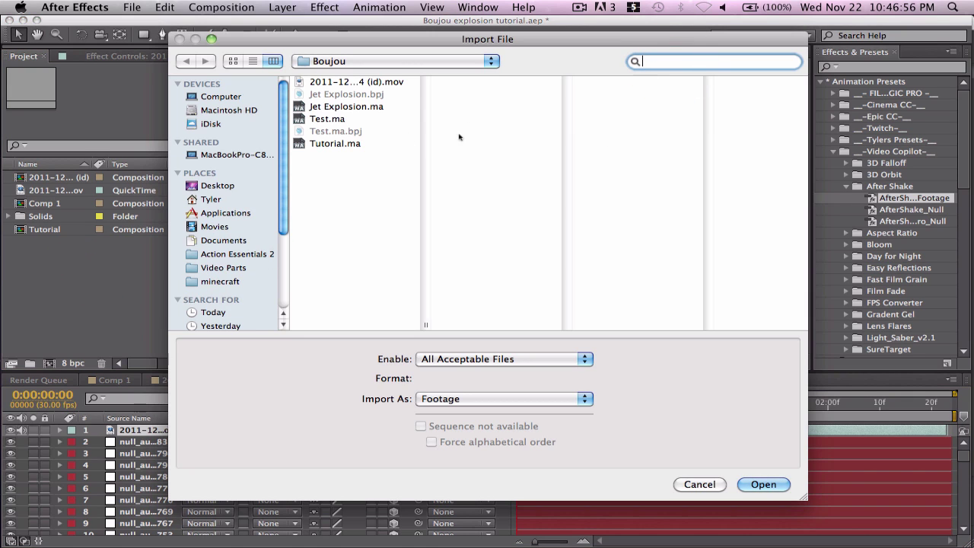
pyautogui.click(240, 254)
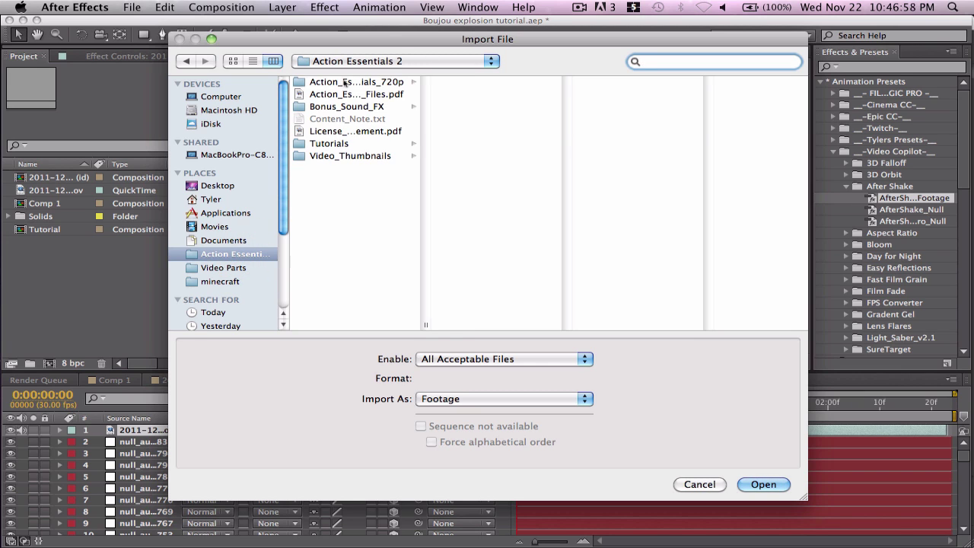
pyautogui.click(374, 81)
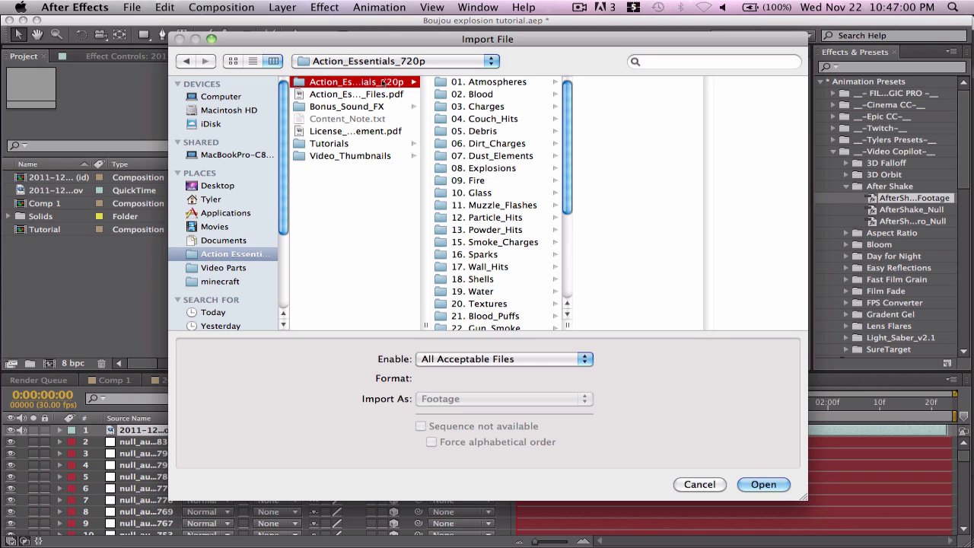
pyautogui.scroll(-5, 525, 121)
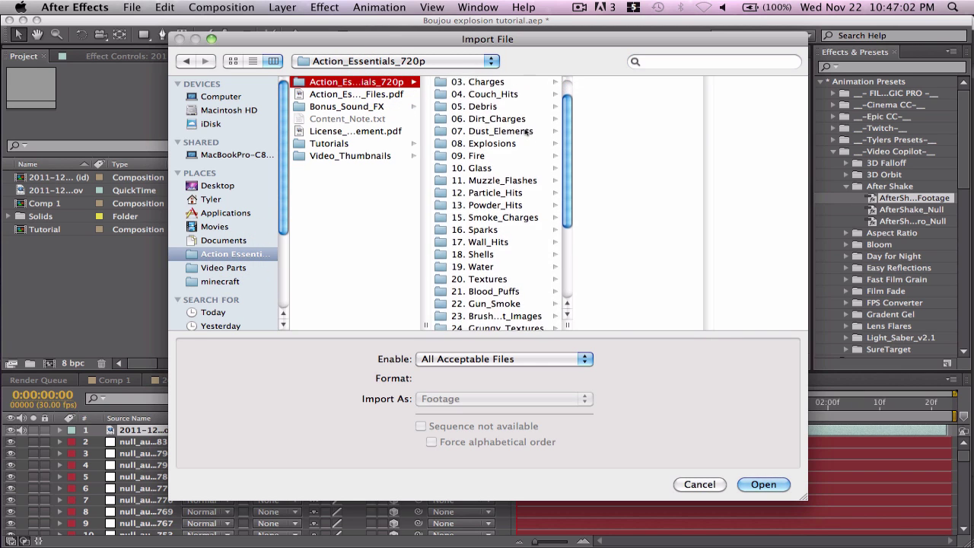
pyautogui.scroll(-4, 509, 256)
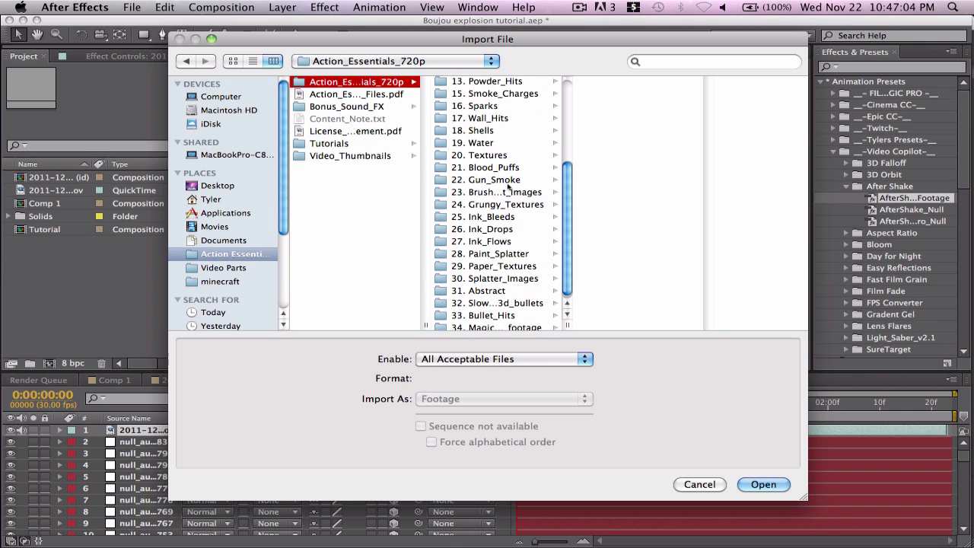
pyautogui.scroll(-1, 502, 233)
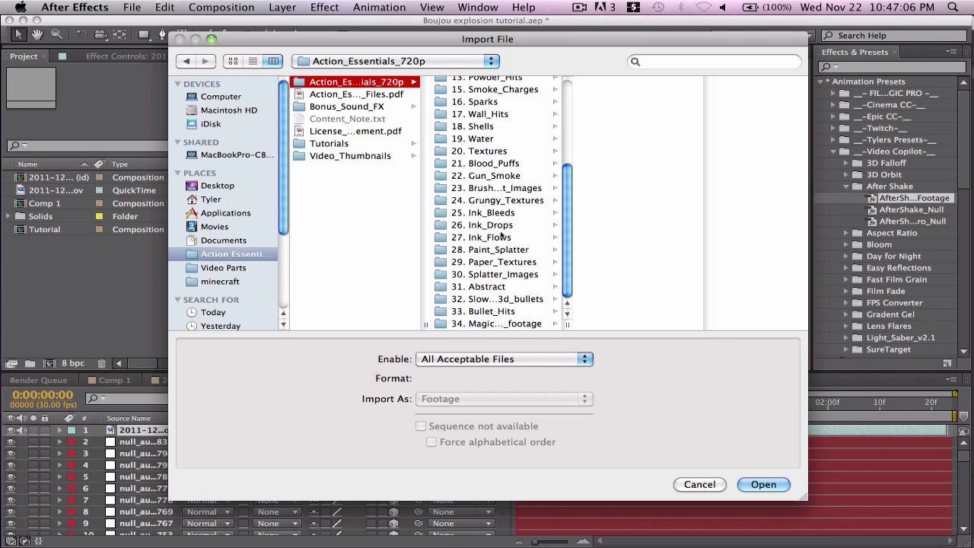
pyautogui.scroll(7, 500, 236)
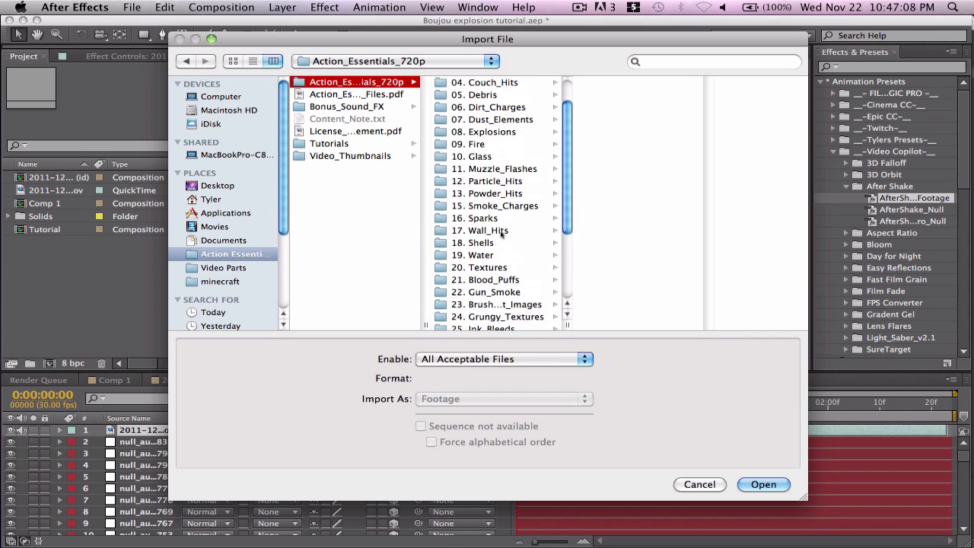
pyautogui.scroll(2, 501, 235)
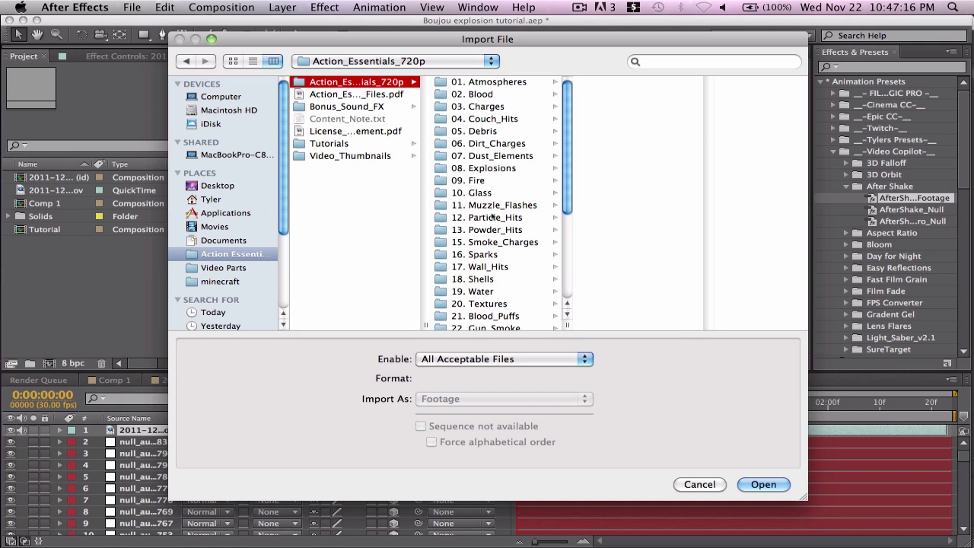
pyautogui.click(493, 167)
pyautogui.click(625, 94)
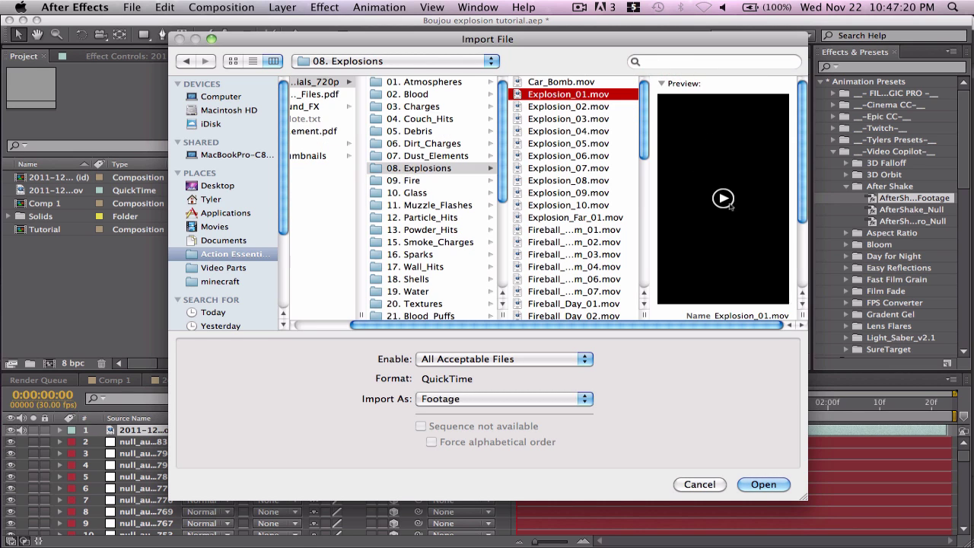
pyautogui.click(580, 107)
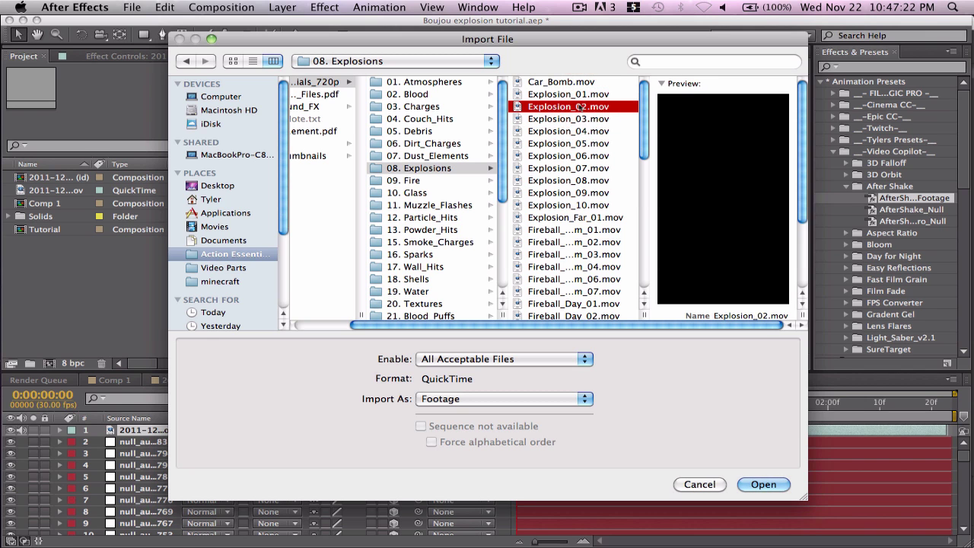
pyautogui.press('Return')
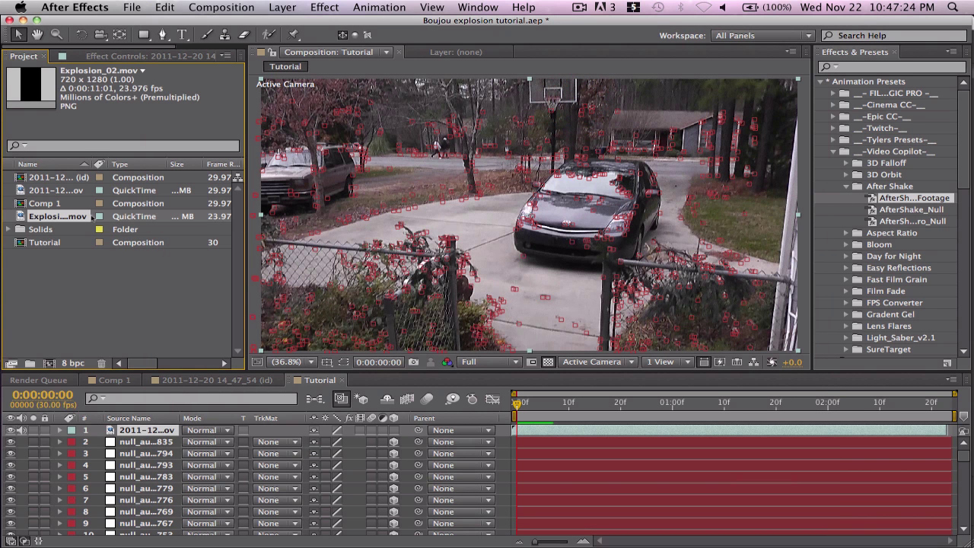
# - Add Explosion_02.mov as the top layer of the Tutorial composition at the first frame and make it a 3D layer
pyautogui.moveTo(120, 208); pyautogui.dragTo(517, 423)
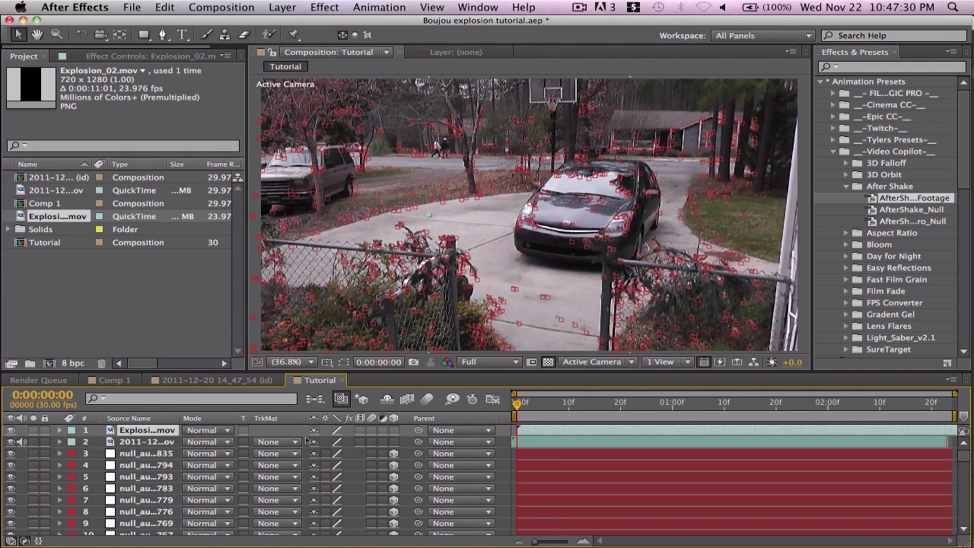
pyautogui.click(393, 430)
# - Hide all the null tracking layers in the Tutorial composition, down to null_auto_0
pyautogui.click(144, 455)
pyautogui.scroll(-20, 144, 457)
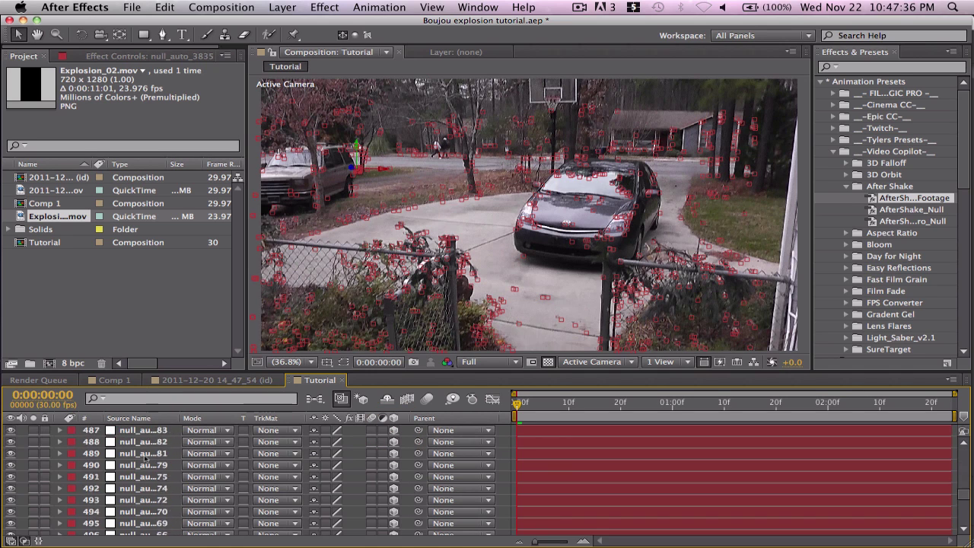
pyautogui.keyDown('shift'); pyautogui.click(150, 517); pyautogui.keyUp('shift')
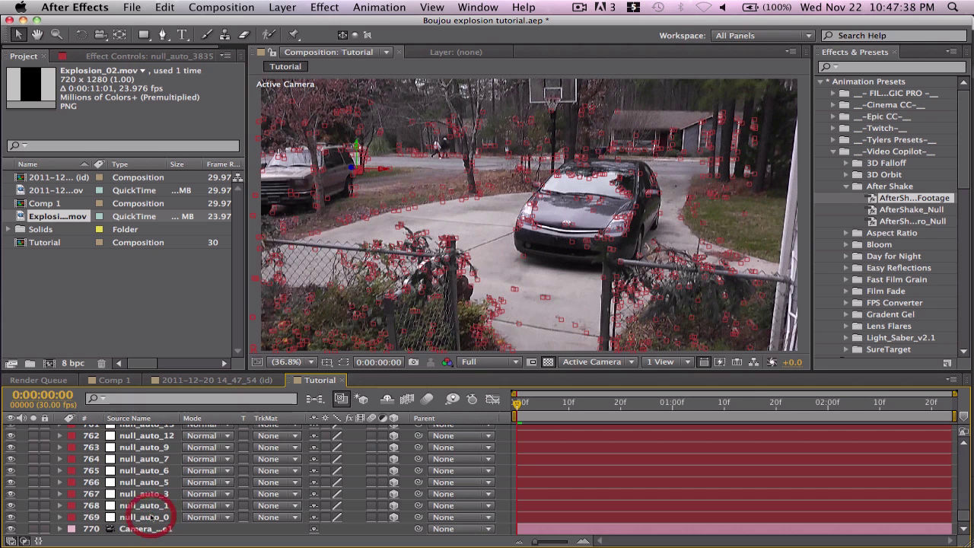
pyautogui.click(11, 517)
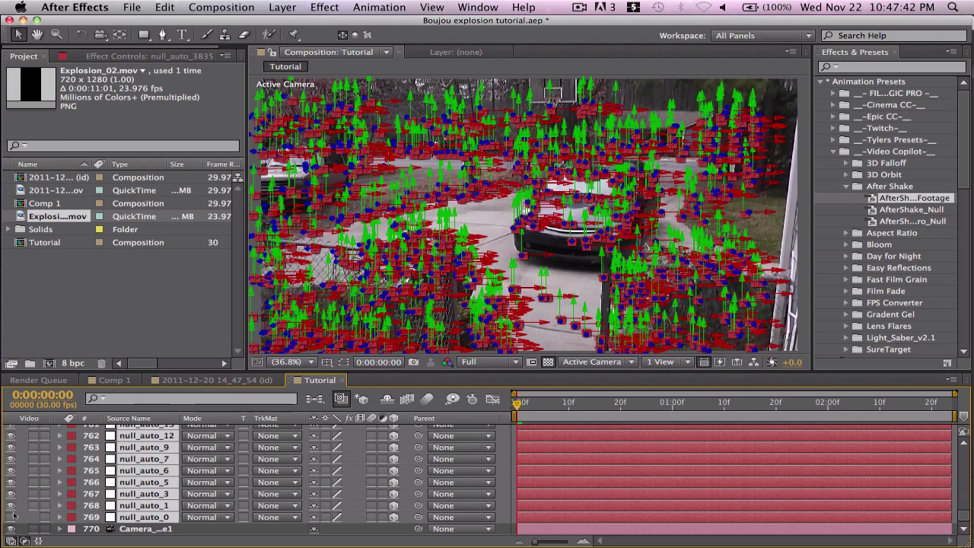
pyautogui.scroll(20, 565, 455)
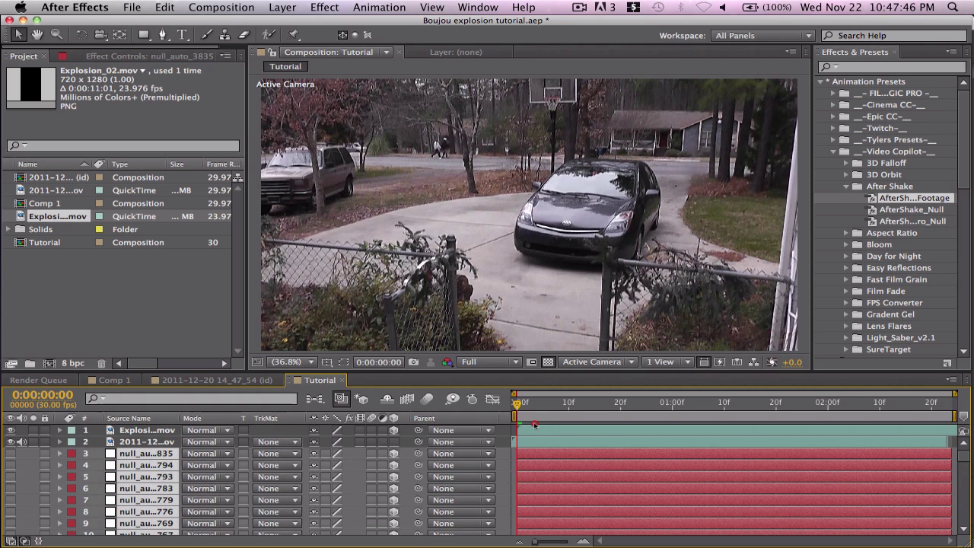
# - Push the Explosion_02.mov layer back in depth to a Z position of 915
pyautogui.click(535, 426)
pyautogui.click(543, 431)
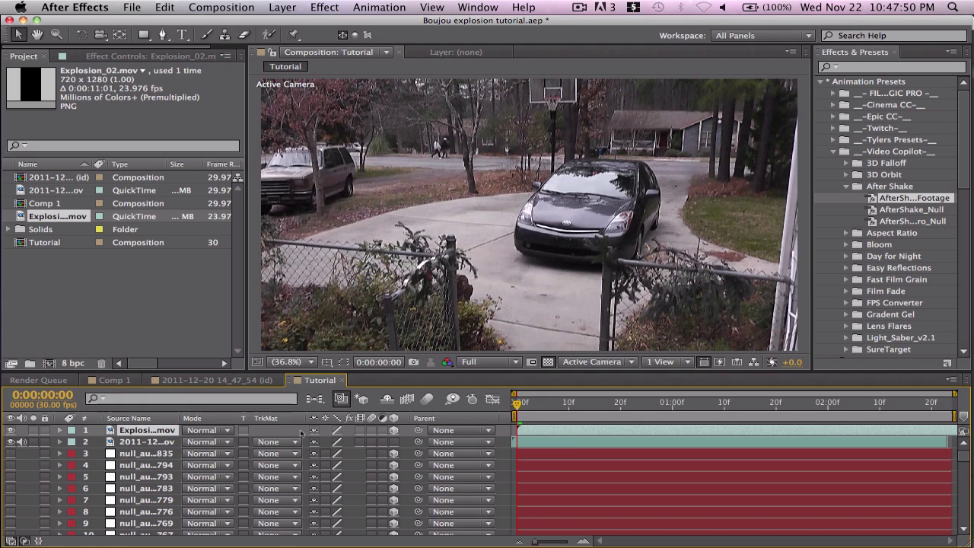
pyautogui.press('p')
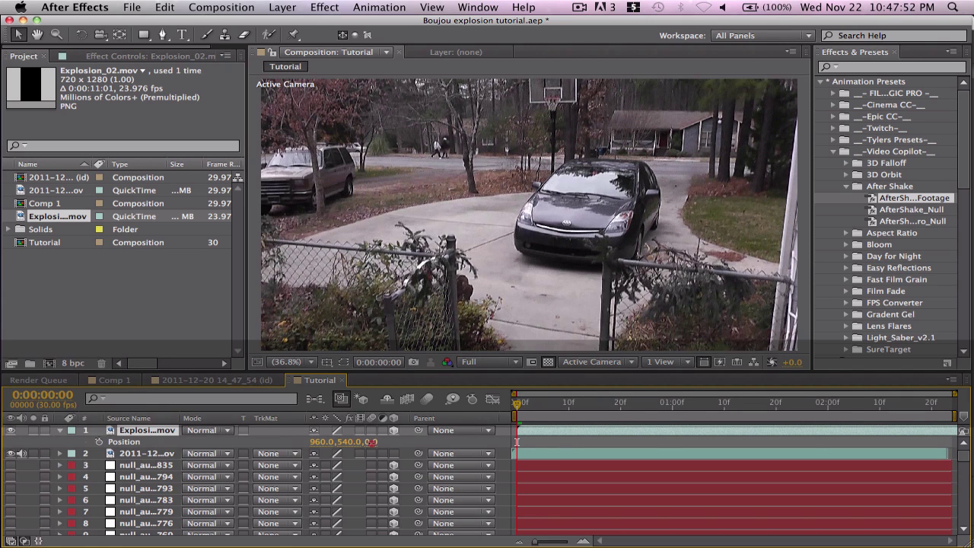
pyautogui.moveTo(371, 441); pyautogui.dragTo(242, 439)
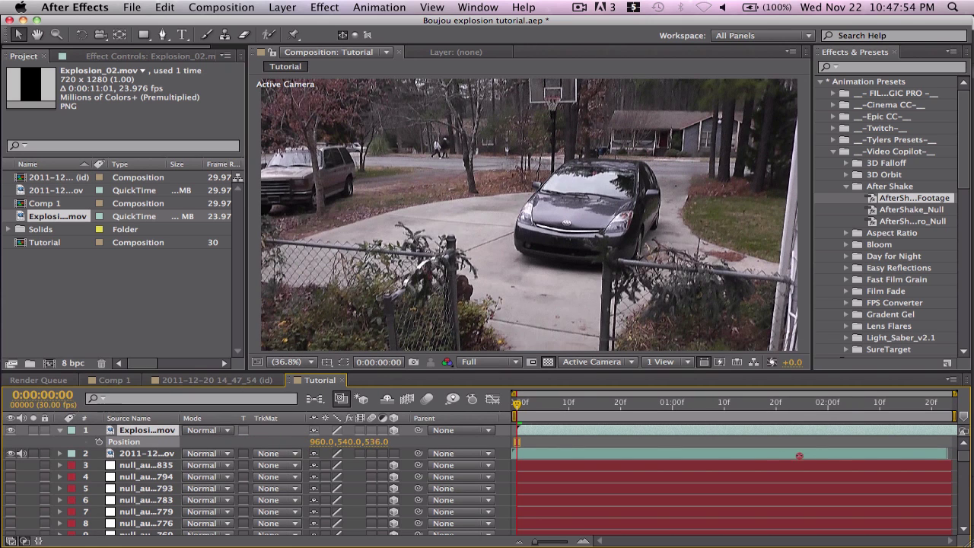
pyautogui.moveTo(375, 441)
pyautogui.mouseDown()
pyautogui.moveTo(365, 462)
pyautogui.moveTo(380, 442)
pyautogui.mouseUp()
# - Bring the explosion layer back over the footage frame, at X about -102.9 and Y about -522.9
pyautogui.scroll(-7, 469, 318)
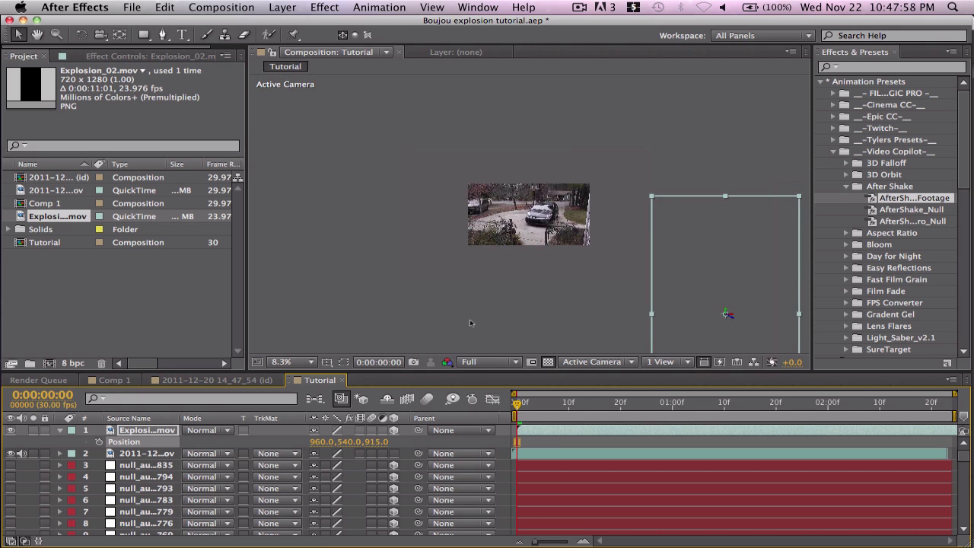
pyautogui.moveTo(635, 293); pyautogui.dragTo(526, 194)
pyautogui.scroll(7, 526, 197)
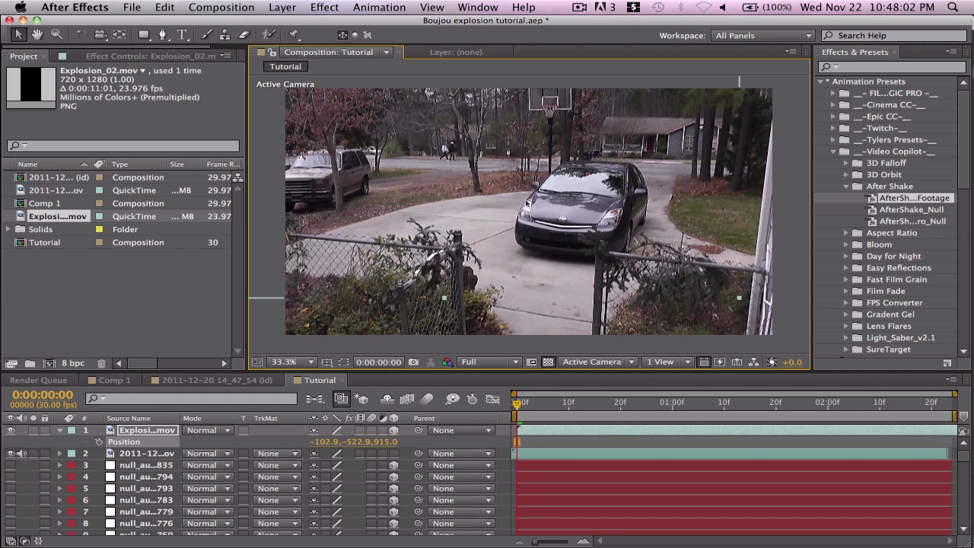
# - Set the preview resolution to Third and slide the explosion layer to start about one frame into the composition
pyautogui.moveTo(524, 402); pyautogui.dragTo(583, 408)
pyautogui.click(489, 362)
pyautogui.click(483, 422)
pyautogui.click(602, 431)
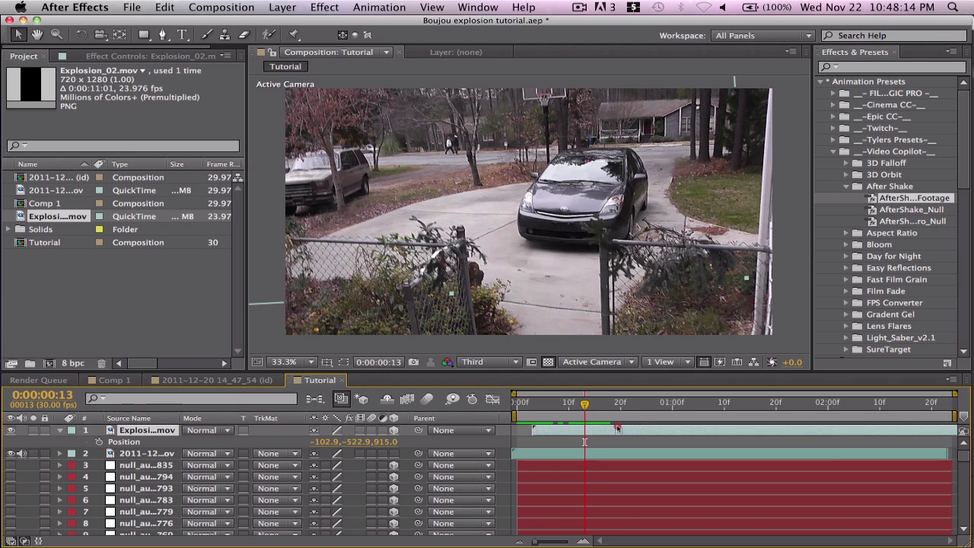
pyautogui.moveTo(634, 427); pyautogui.dragTo(610, 428)
# - Lower the explosion to about -54.9, -331.1, 912.6 and trim the start of its layer to frame 13
pyautogui.moveTo(510, 251); pyautogui.dragTo(519, 283)
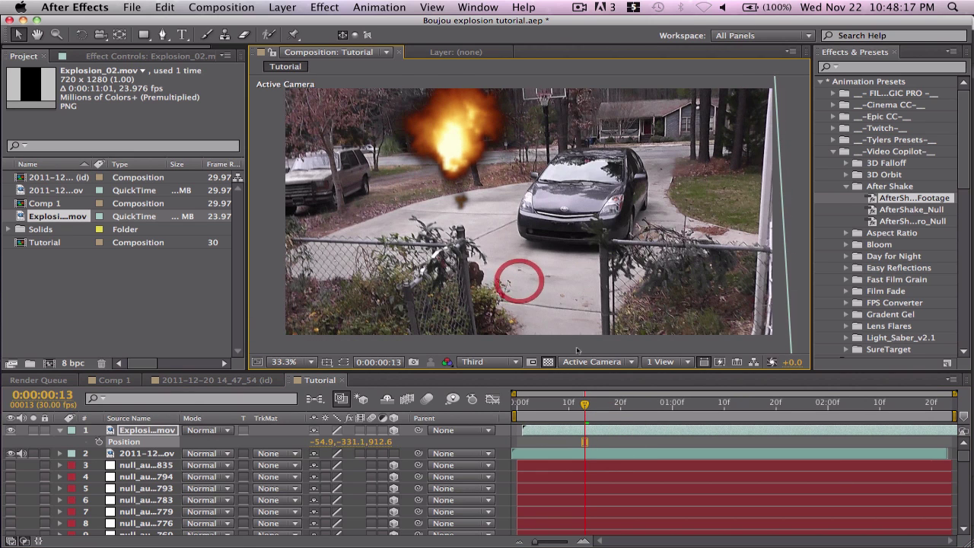
pyautogui.click(649, 432)
pyautogui.moveTo(649, 432)
pyautogui.mouseDown()
pyautogui.moveTo(658, 431)
pyautogui.moveTo(648, 432)
pyautogui.mouseUp()
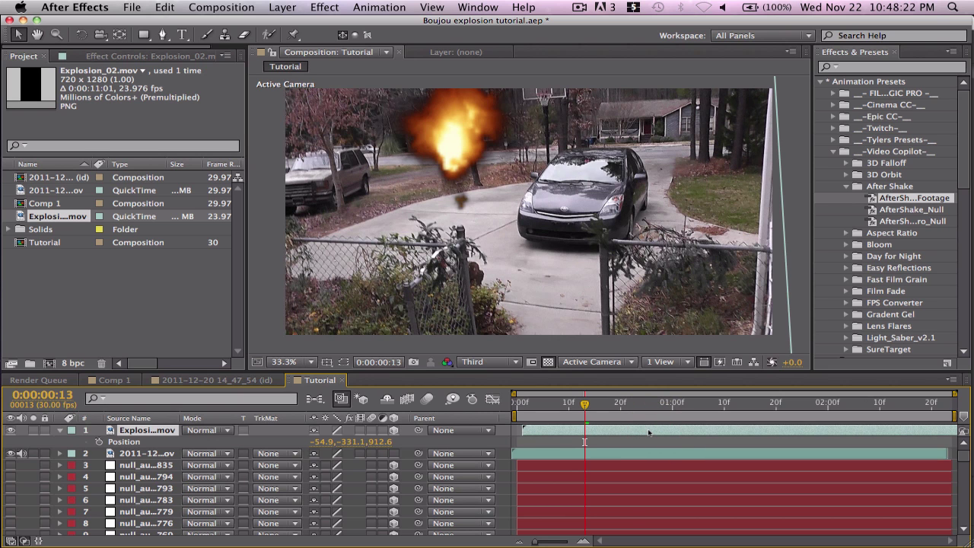
pyautogui.hotkey('alt', '[')
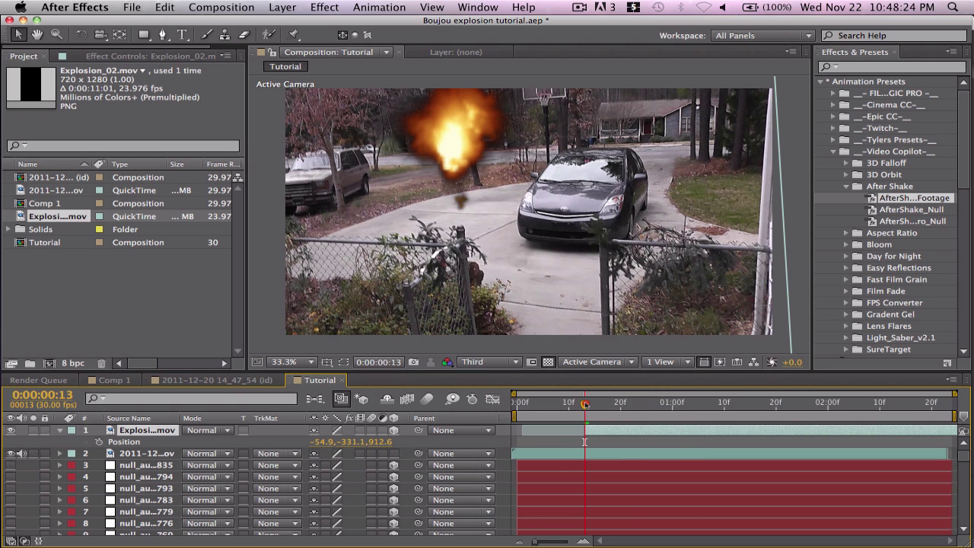
# - Preview the blast and slide the trimmed explosion layer earlier so it starts at about frame 8
pyautogui.press('space')
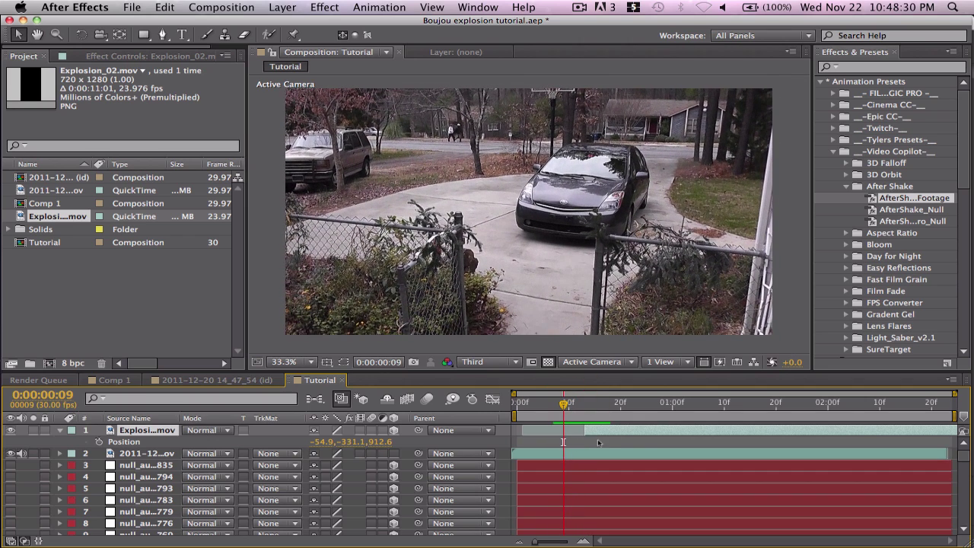
pyautogui.moveTo(595, 430); pyautogui.dragTo(574, 441)
pyautogui.click(553, 405)
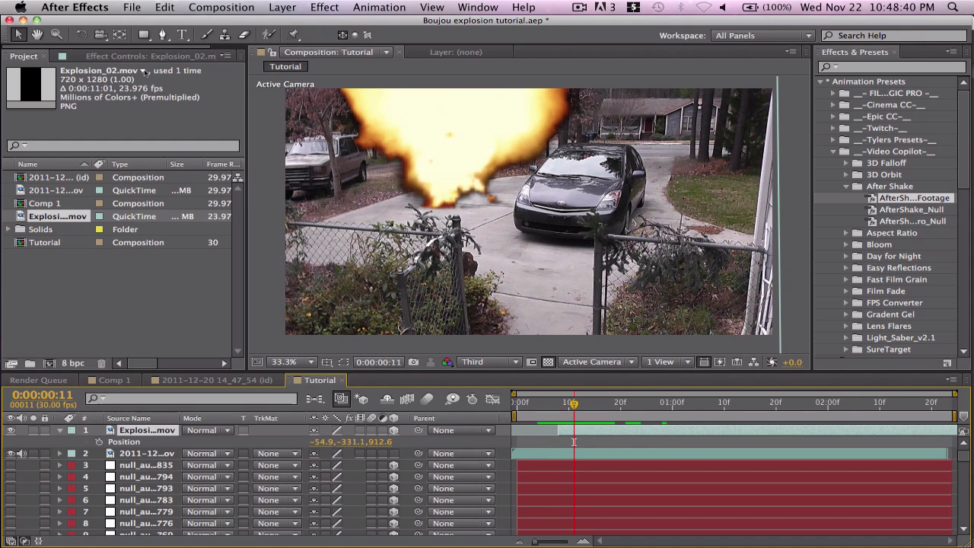
# - Draw a closed Pen mask on the explosion layer along the base of the blast, enclosing the driveway, fence and car below it
pyautogui.click(162, 34)
pyautogui.click(513, 187)
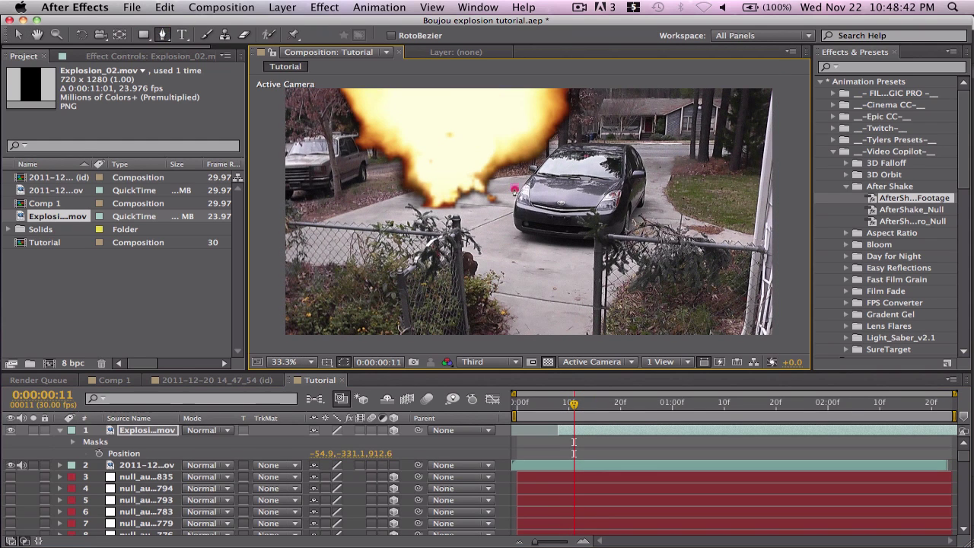
pyautogui.click(484, 204)
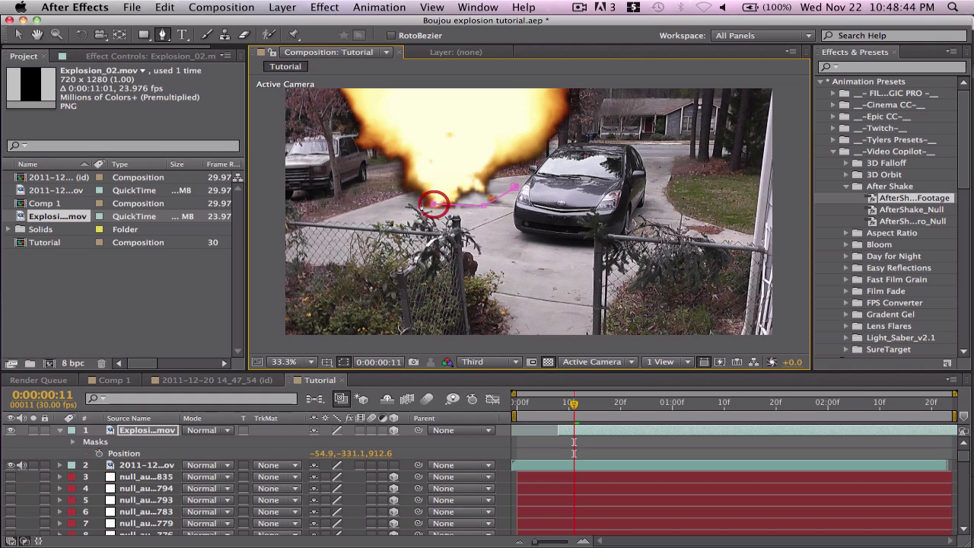
pyautogui.click(393, 189)
pyautogui.click(347, 179)
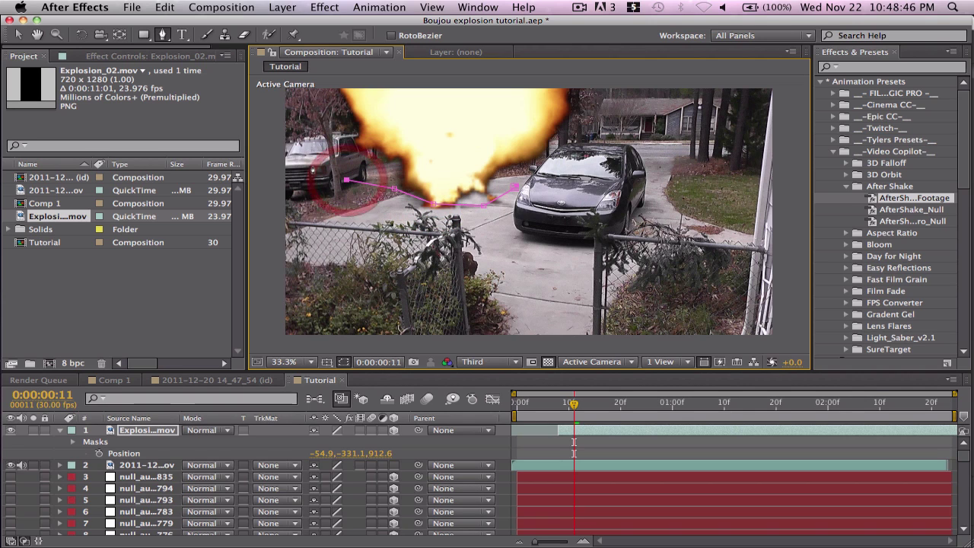
pyautogui.click(310, 164)
pyautogui.click(268, 157)
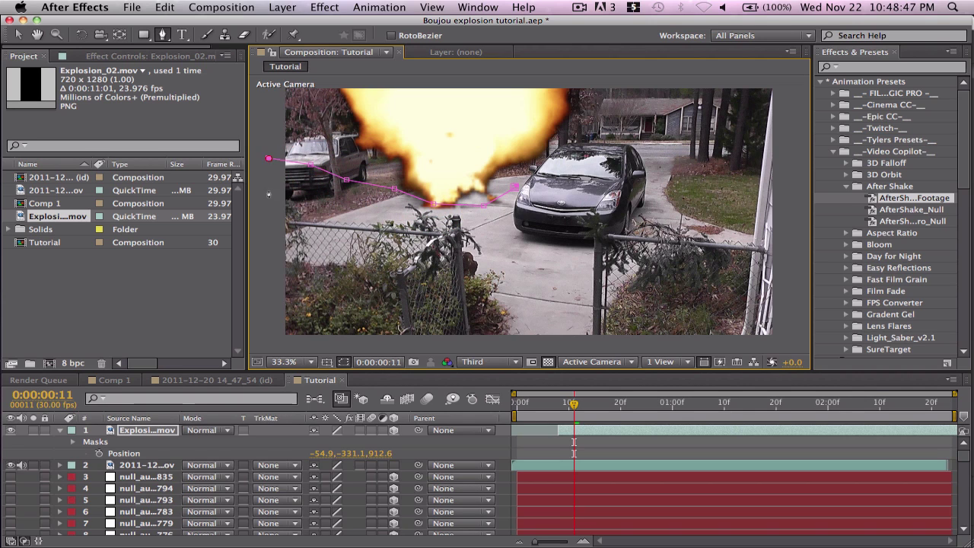
pyautogui.click(267, 347)
pyautogui.click(797, 341)
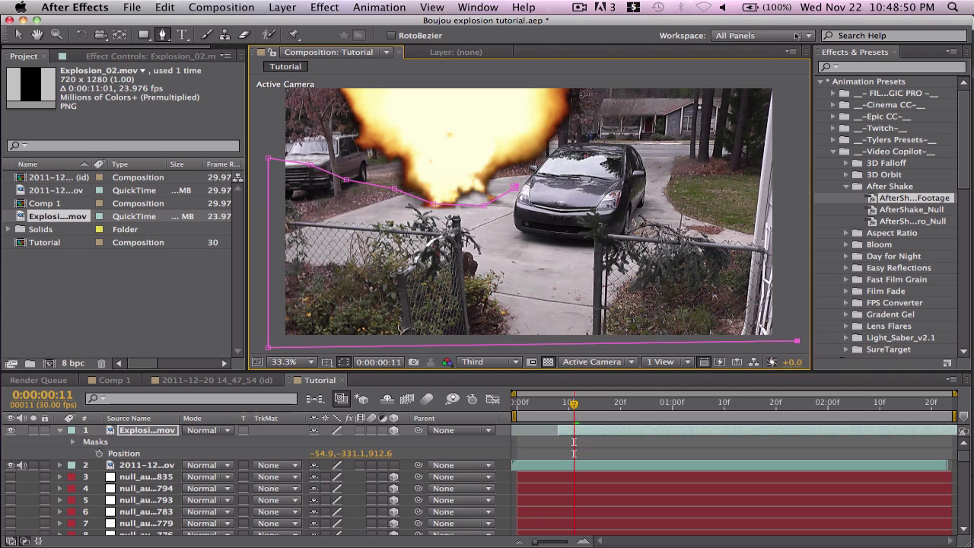
pyautogui.click(787, 82)
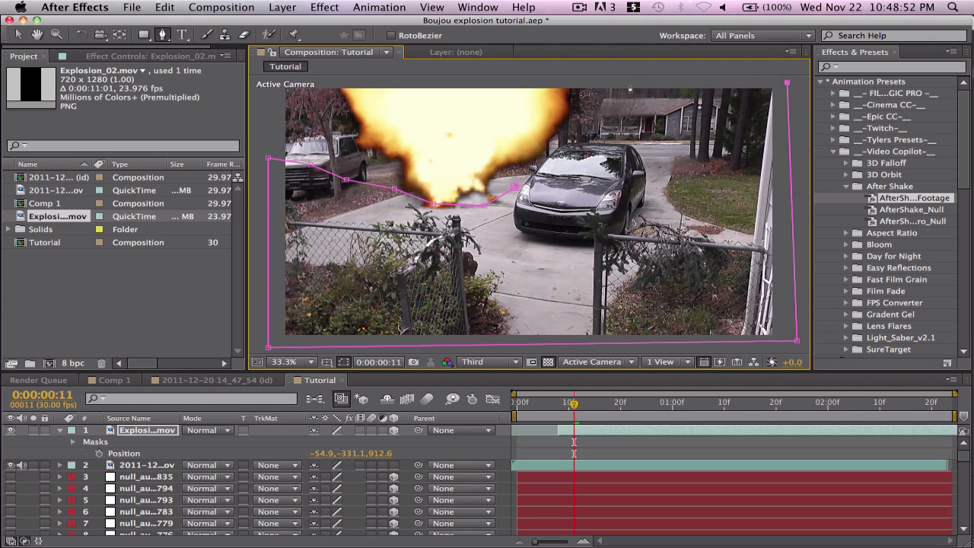
pyautogui.click(631, 82)
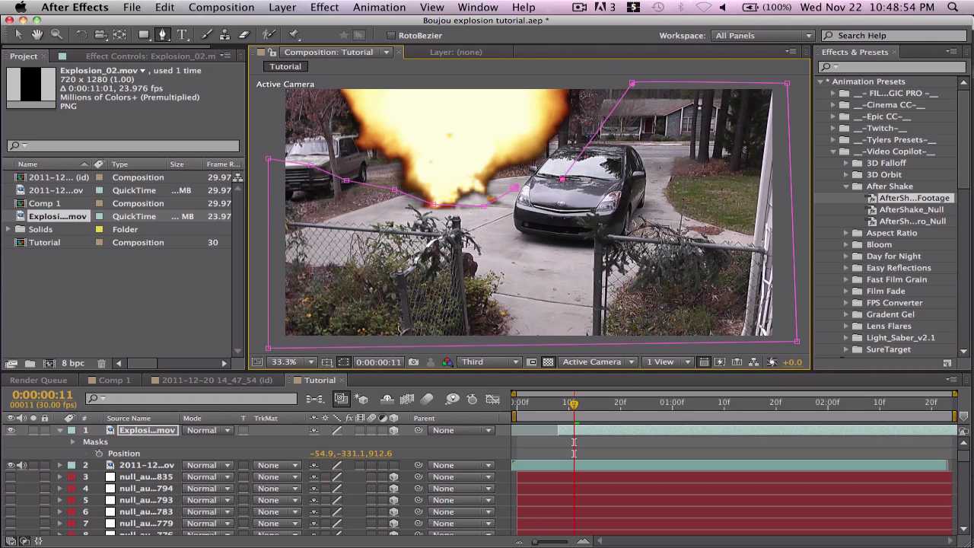
pyautogui.click(516, 188)
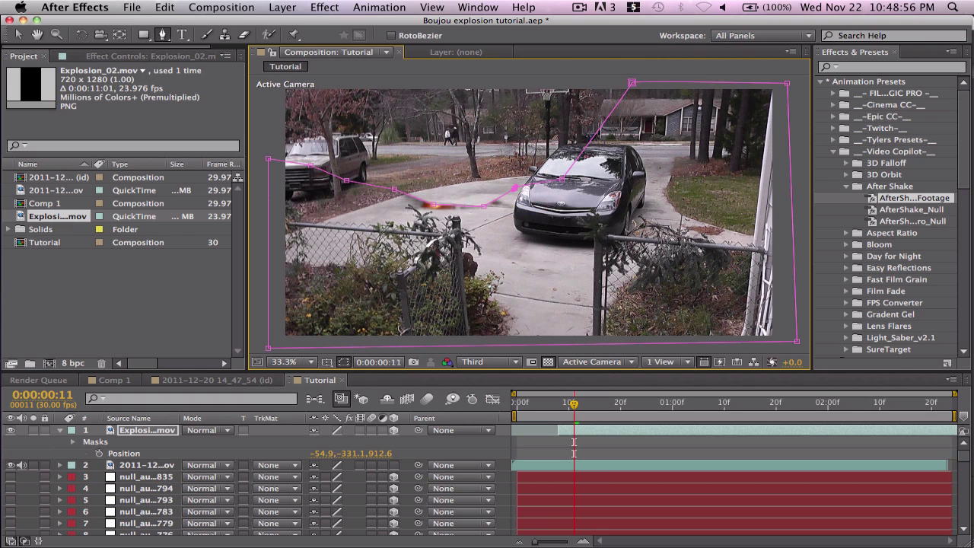
# - Set the explosion layer's Mask 1 to Subtract and its feather to 37 pixels
pyautogui.press('m')
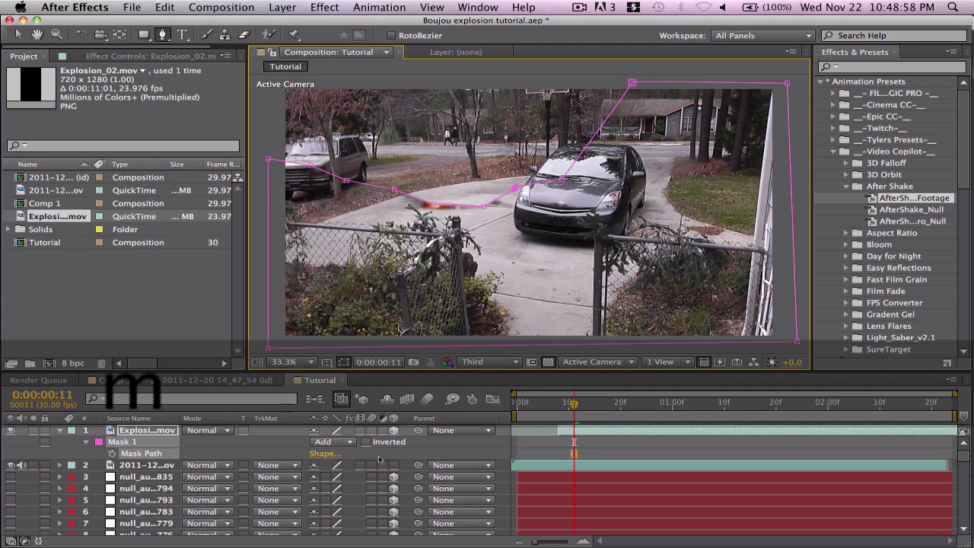
pyautogui.click(349, 442)
pyautogui.click(343, 477)
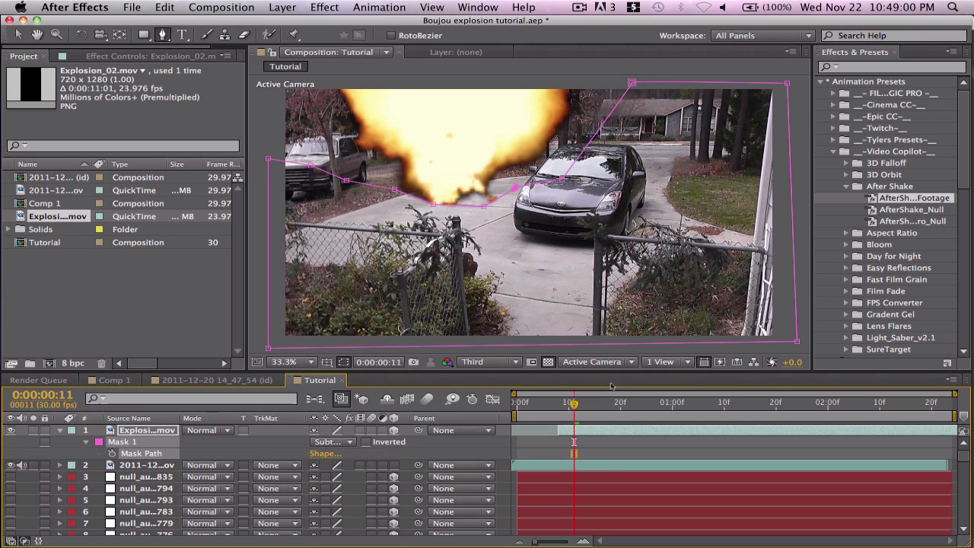
pyautogui.press('f')
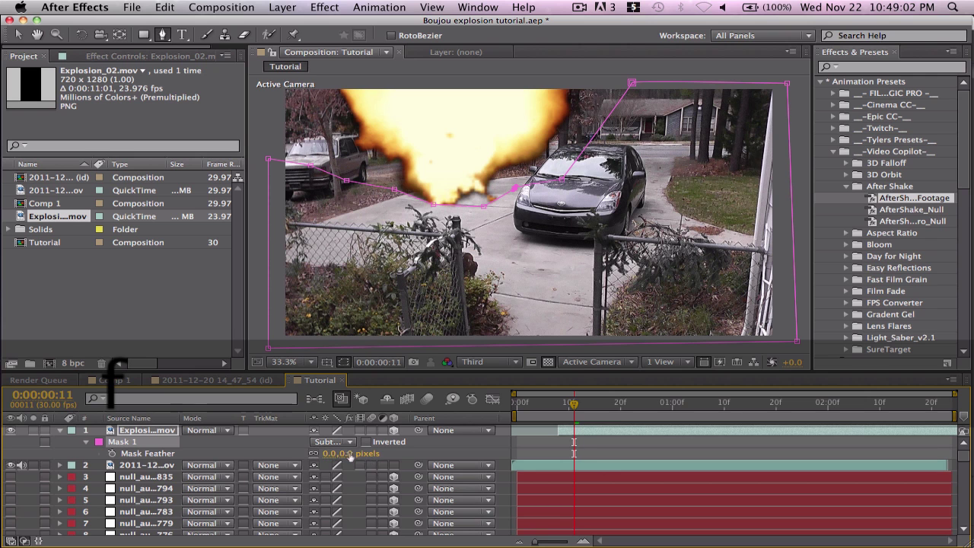
pyautogui.moveTo(348, 455); pyautogui.dragTo(388, 455)
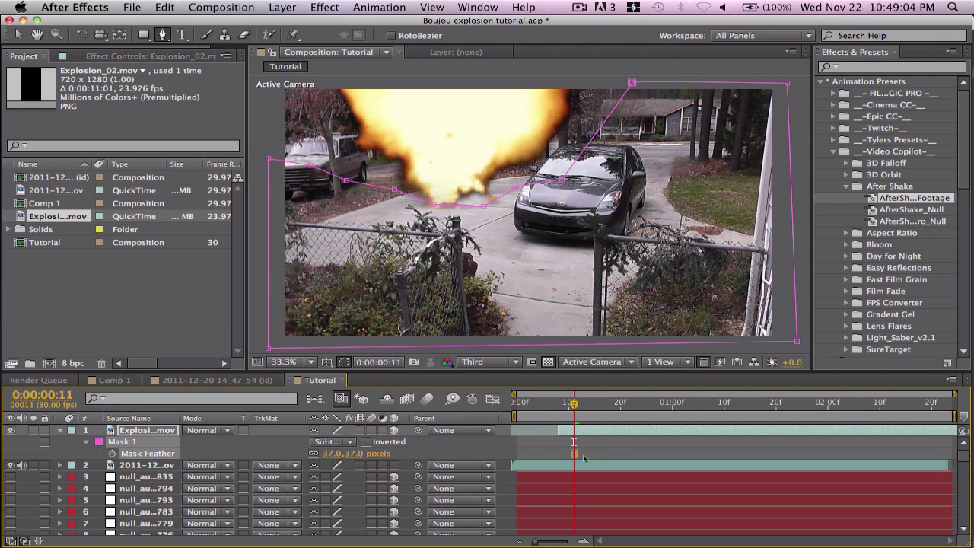
pyautogui.click(584, 457)
# - Set the explosion layer's blending mode to Screen and scrub through the blast to check it
pyautogui.moveTo(574, 406)
pyautogui.mouseDown()
pyautogui.moveTo(554, 406)
pyautogui.moveTo(583, 404)
pyautogui.mouseUp()
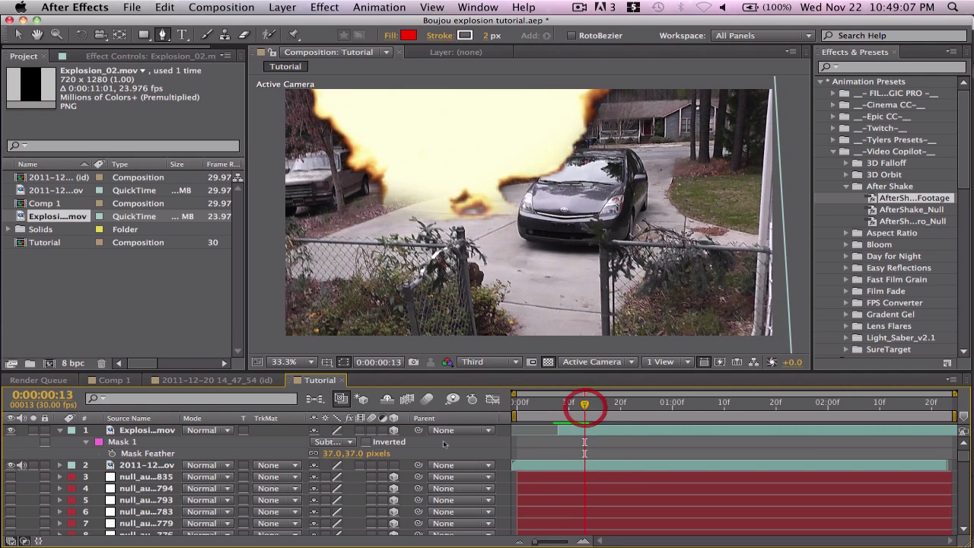
pyautogui.click(221, 430)
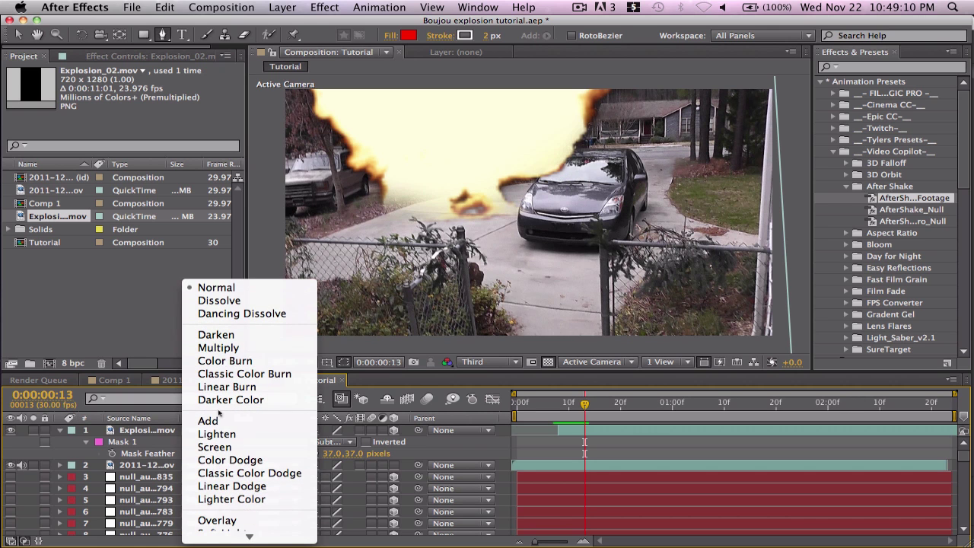
pyautogui.click(216, 447)
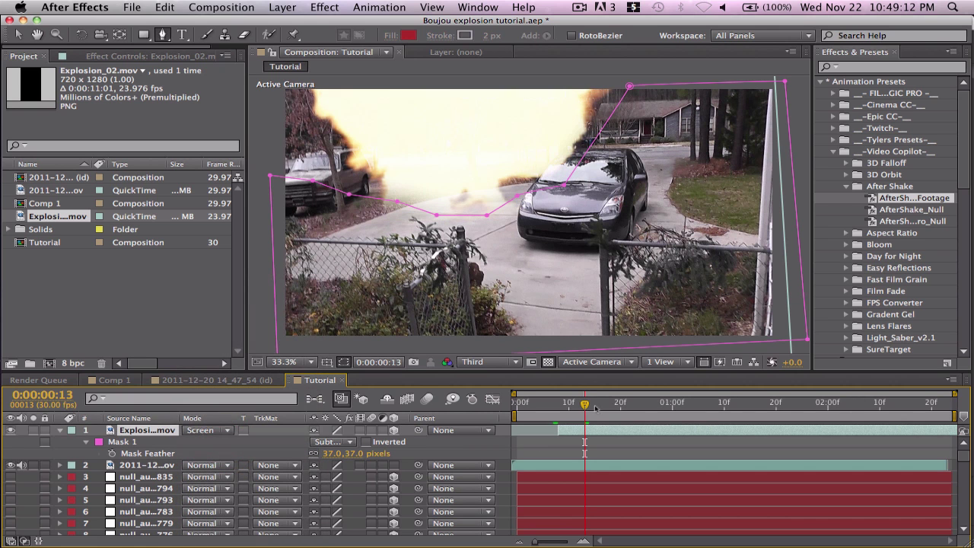
pyautogui.moveTo(595, 409); pyautogui.dragTo(747, 411)
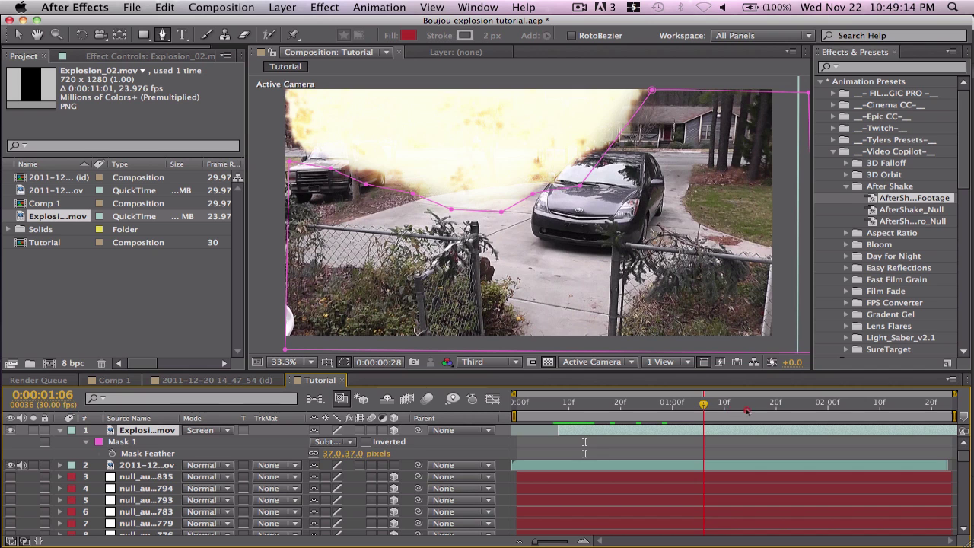
pyautogui.click(747, 411)
pyautogui.moveTo(616, 403); pyautogui.dragTo(563, 403)
pyautogui.click(601, 458)
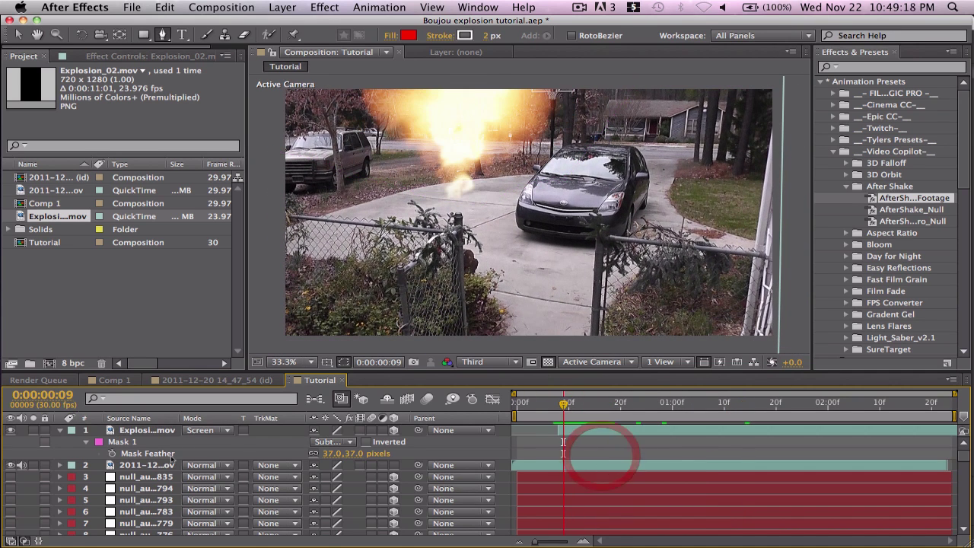
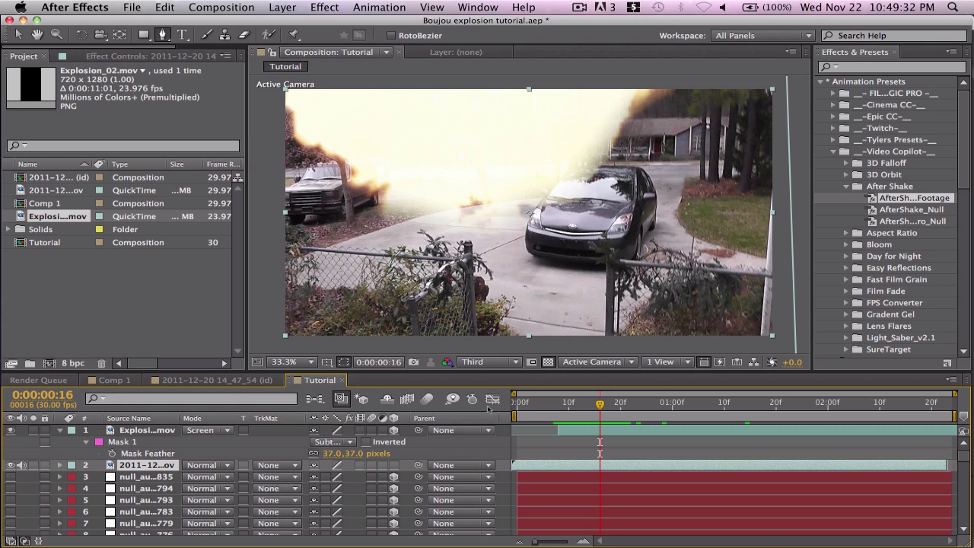
# - Hide the selected Explosion_02.mov layer at frame 16 to expose the parked car
pyautogui.click(172, 435)
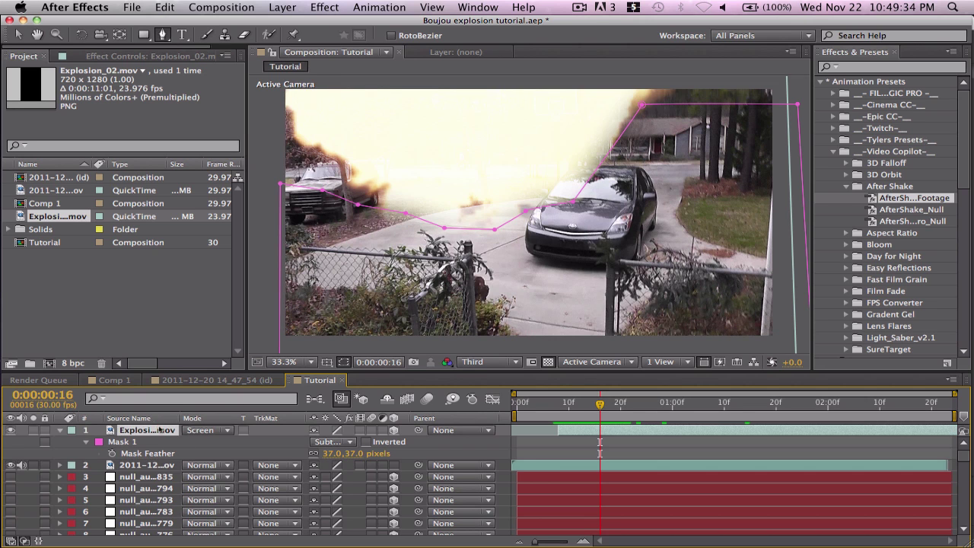
pyautogui.press('/')
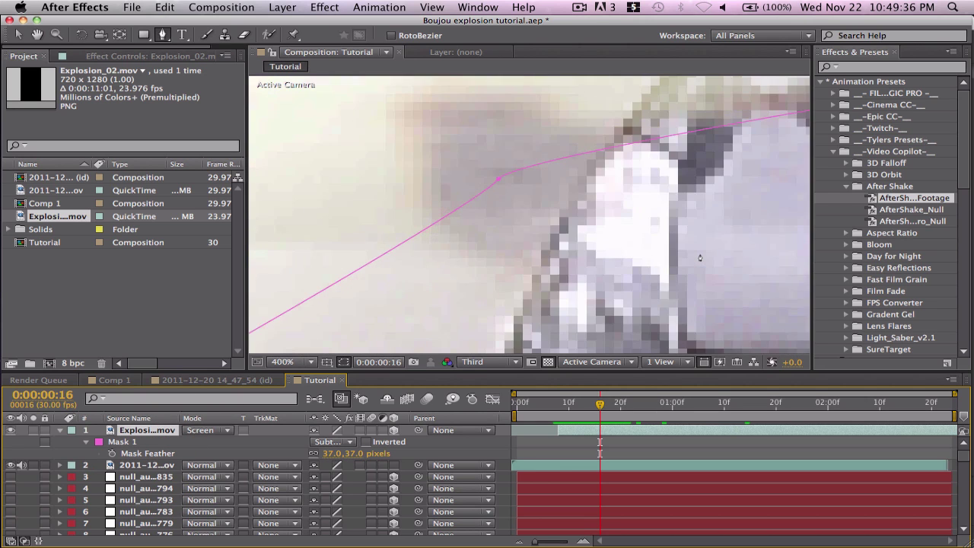
pyautogui.click(10, 430)
# - Start a second Pen mask on the explosion layer, tracing the car from beside its side mirror over the roof to the windshield edge
pyautogui.press('h')
pyautogui.moveTo(664, 131); pyautogui.dragTo(547, 244)
pyautogui.press('g')
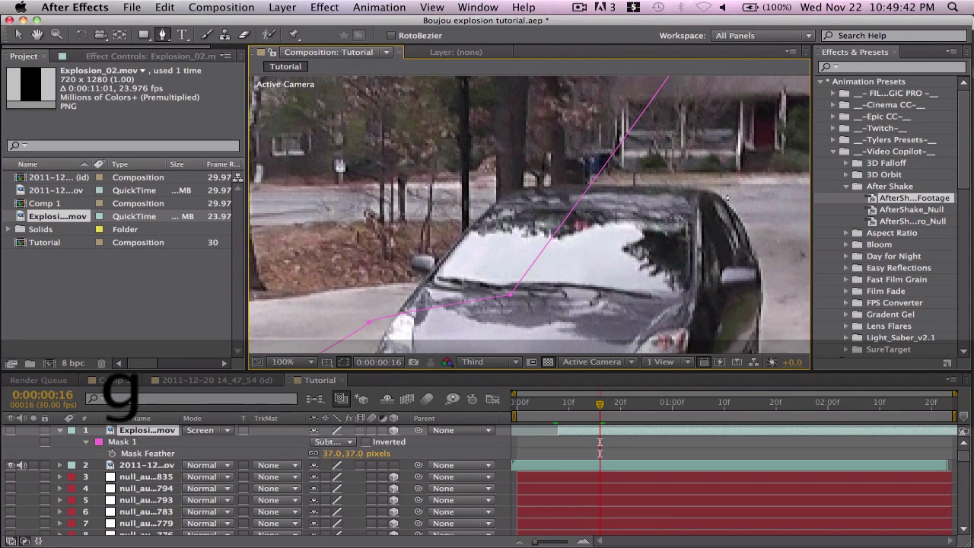
pyautogui.click(755, 262)
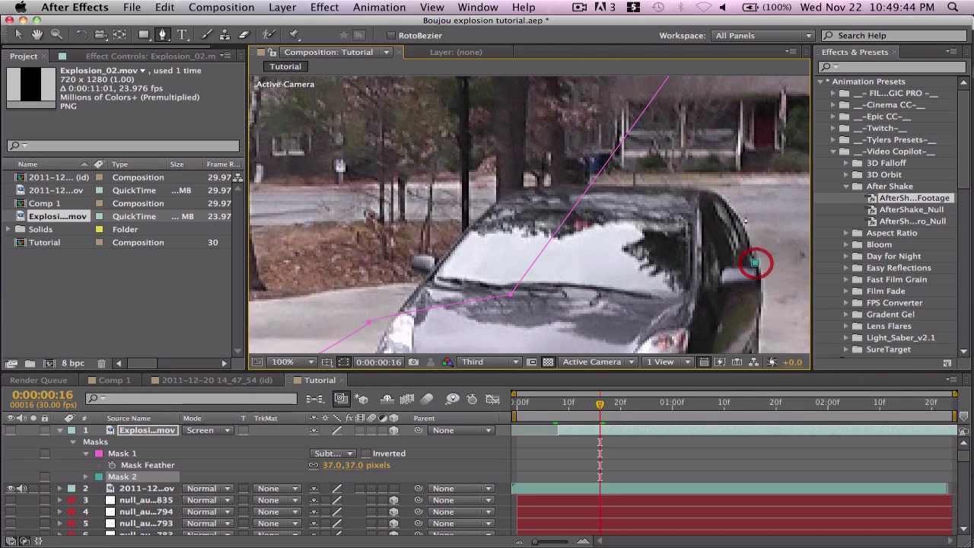
pyautogui.moveTo(709, 190); pyautogui.dragTo(677, 184)
pyautogui.click(660, 185)
pyautogui.click(541, 185)
pyautogui.click(505, 198)
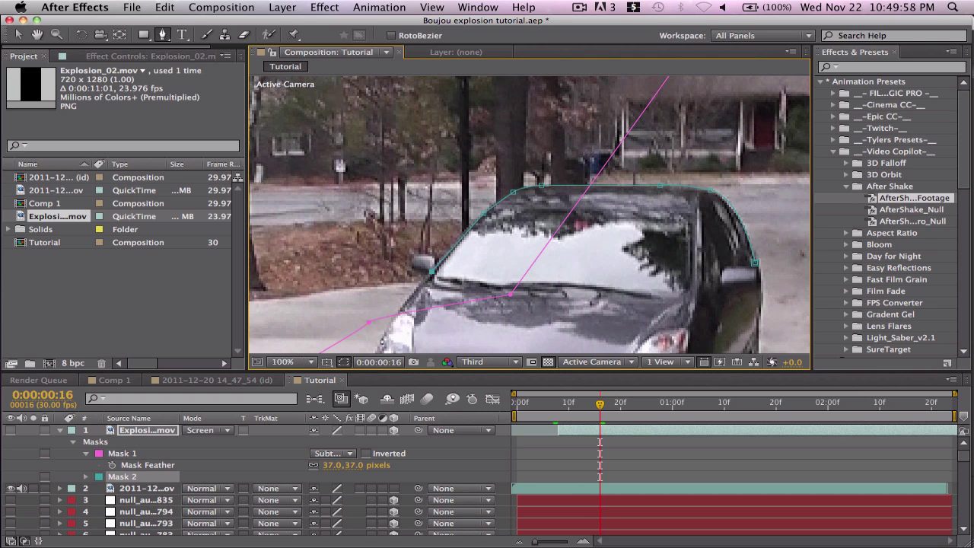
# - Continue the car mask down past the headlight and along the underside of the front bumper to the fence rail
pyautogui.scroll(-3, 382, 340)
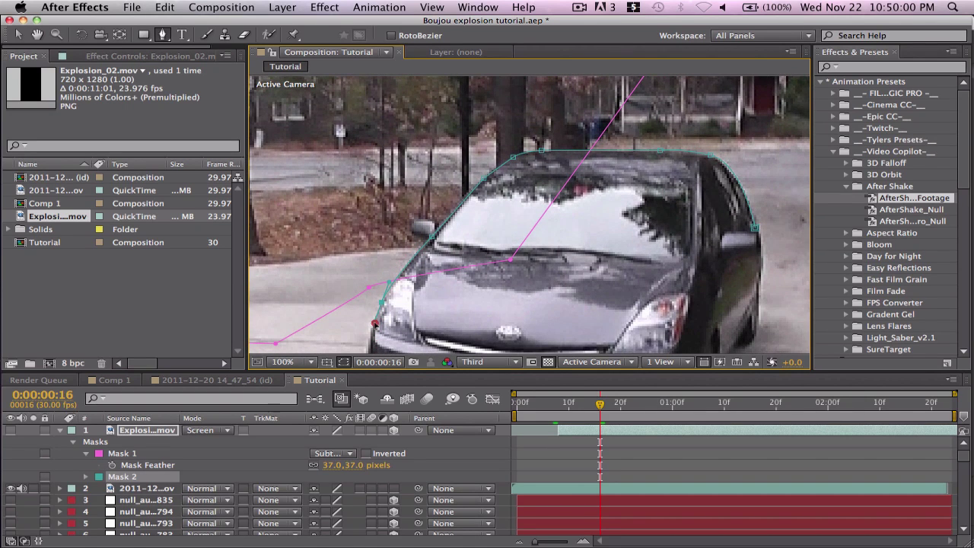
pyautogui.press('h')
pyautogui.moveTo(446, 329); pyautogui.dragTo(453, 152)
pyautogui.press('g')
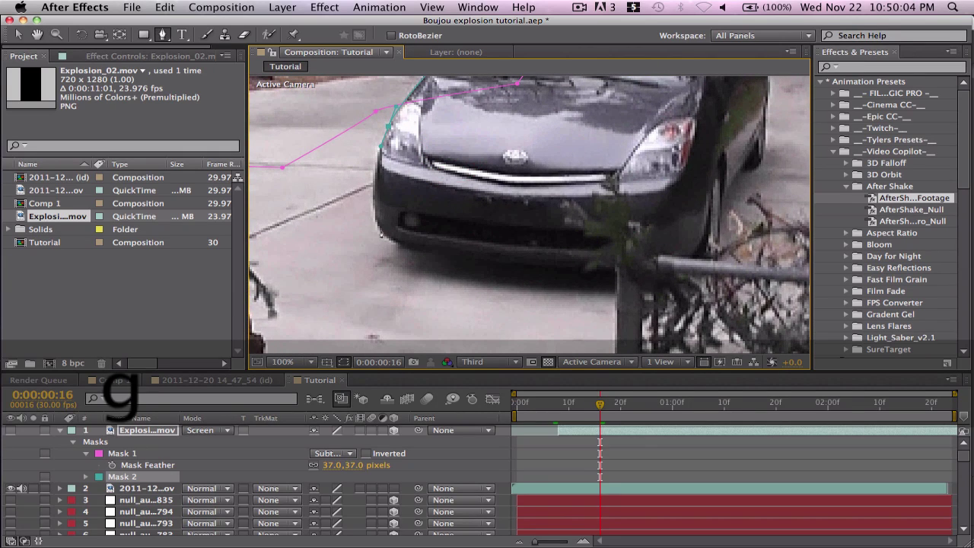
pyautogui.moveTo(383, 233); pyautogui.dragTo(403, 254)
pyautogui.click(445, 255)
pyautogui.click(575, 266)
pyautogui.click(689, 266)
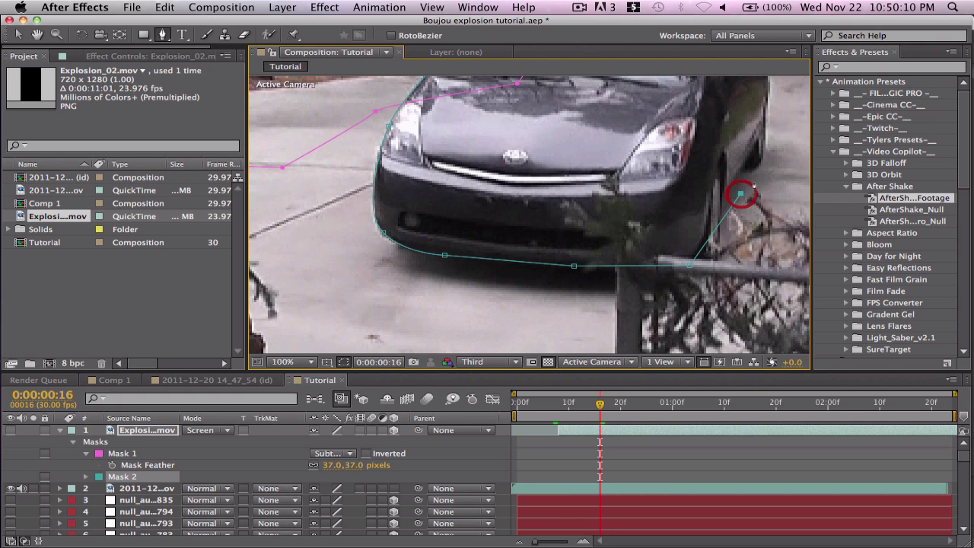
# - Trace the car's far side from the wheels up to the side mirror and close the mask outline
pyautogui.click(761, 150)
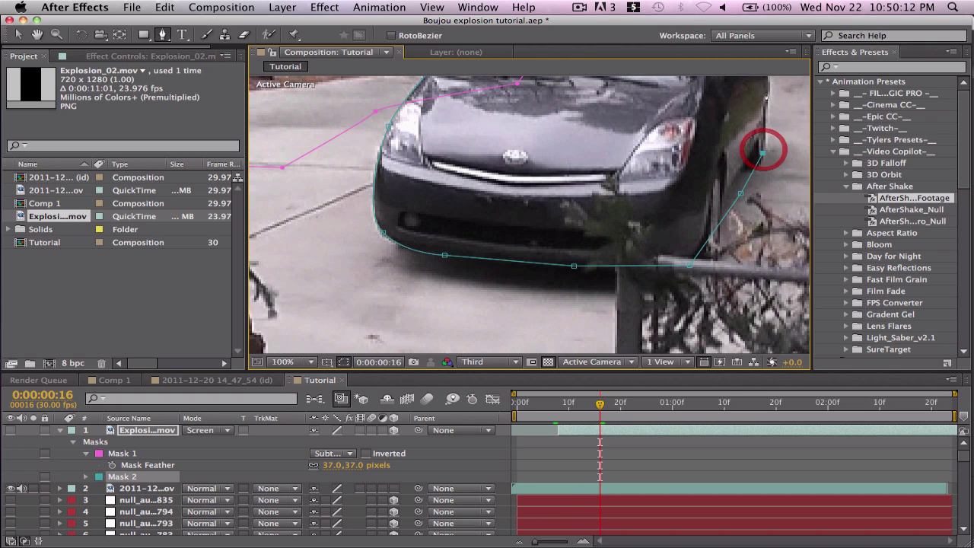
pyautogui.click(769, 91)
pyautogui.press('h')
pyautogui.moveTo(758, 131); pyautogui.dragTo(689, 280)
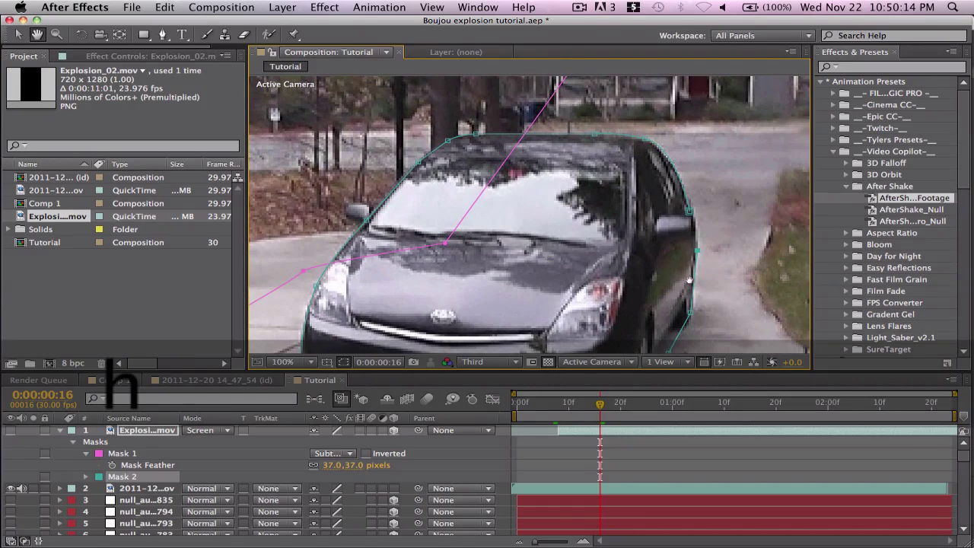
pyautogui.press('g')
pyautogui.click(700, 228)
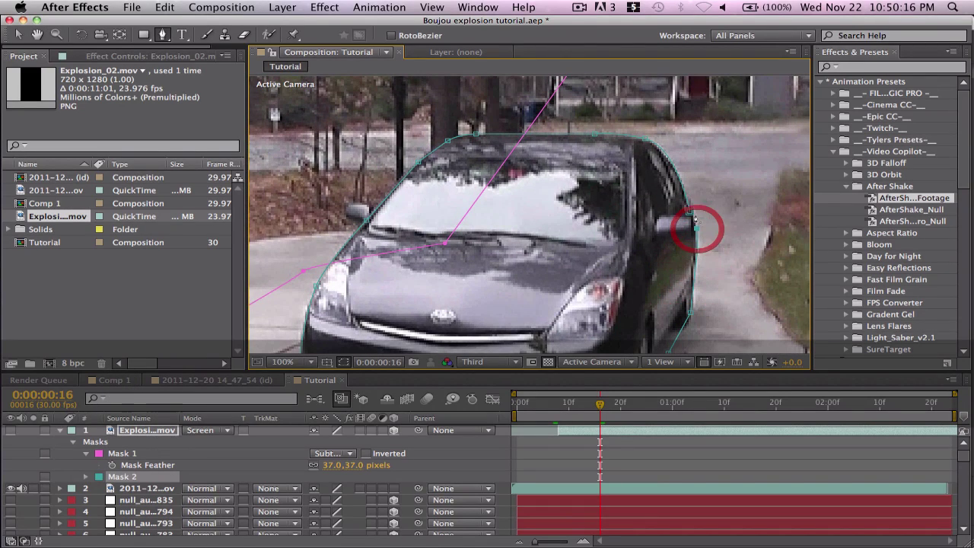
pyautogui.click(691, 209)
# - Show the explosion layer again at frame 19 and set its Mask 2 to Subtract
pyautogui.moveTo(576, 409); pyautogui.dragTo(616, 405)
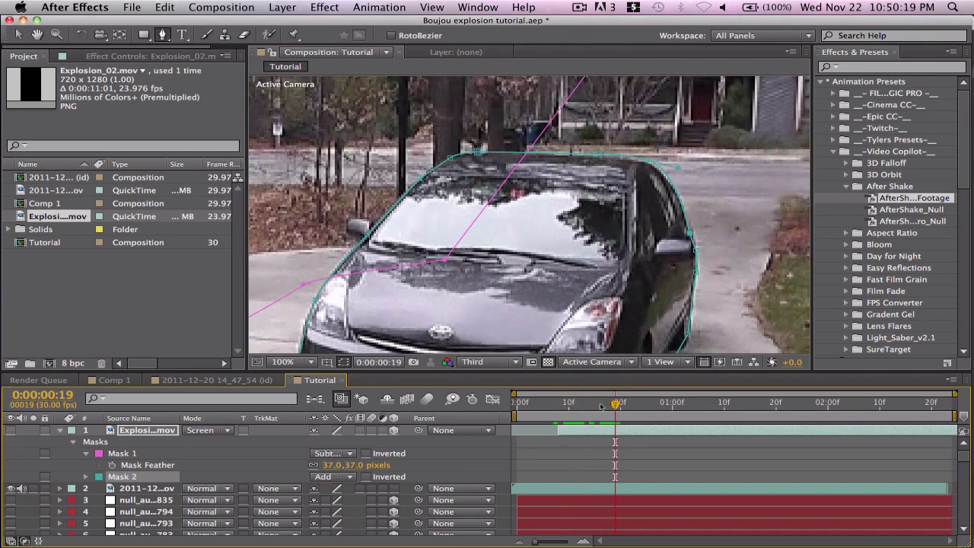
pyautogui.click(11, 430)
pyautogui.scroll(-4, 400, 281)
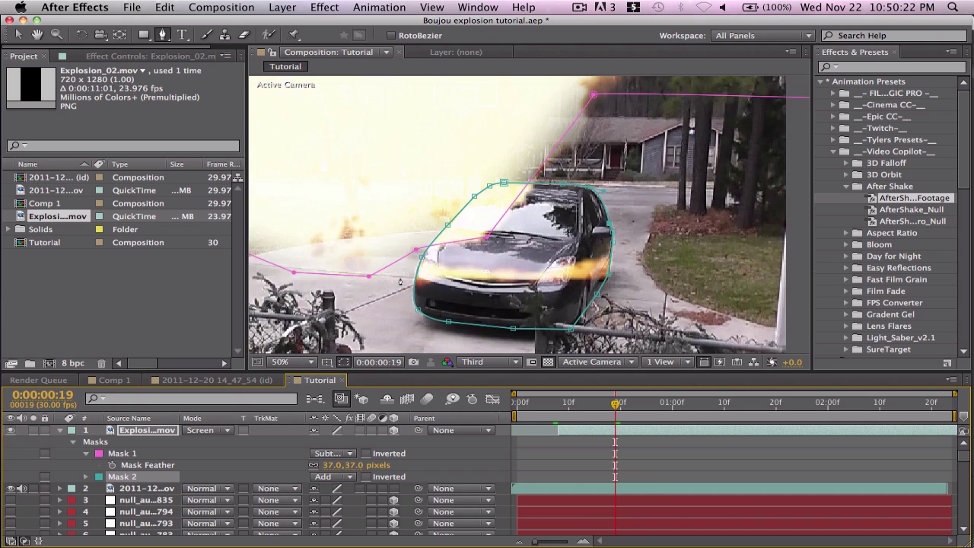
pyautogui.click(346, 477)
pyautogui.click(347, 482)
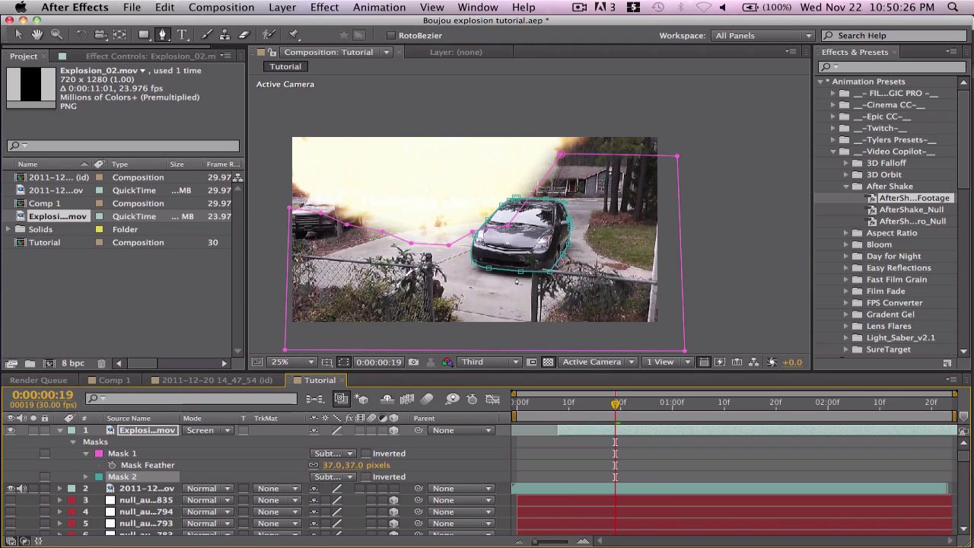
# - Deselect the layer and scrub through the blast to check how it sits behind the masked car
pyautogui.scroll(2, 517, 281)
pyautogui.click(652, 462)
pyautogui.moveTo(579, 403); pyautogui.dragTo(646, 402)
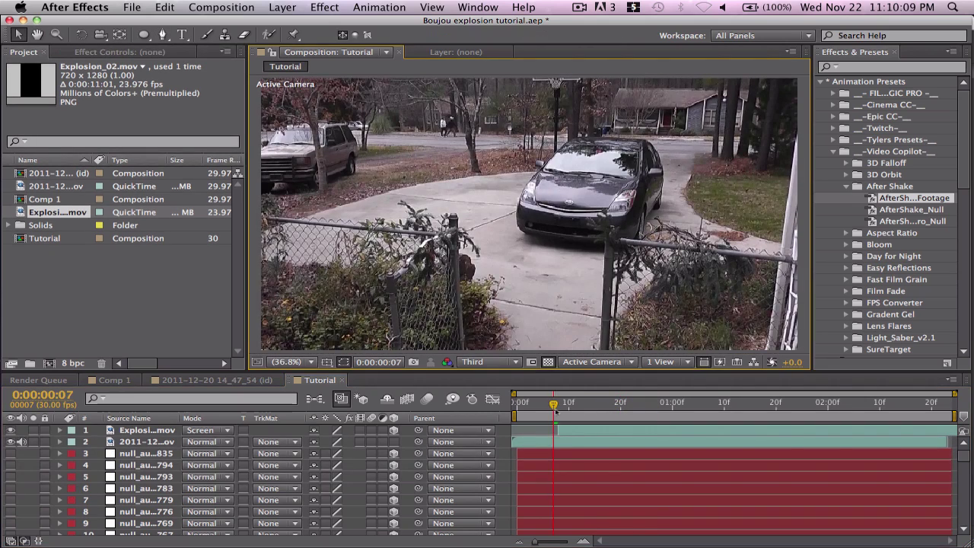
# - At frame 10, create a 1920 x 1080 px solid named Orange Solid 1 with the colour FC9928
pyautogui.moveTo(556, 411); pyautogui.dragTo(568, 404)
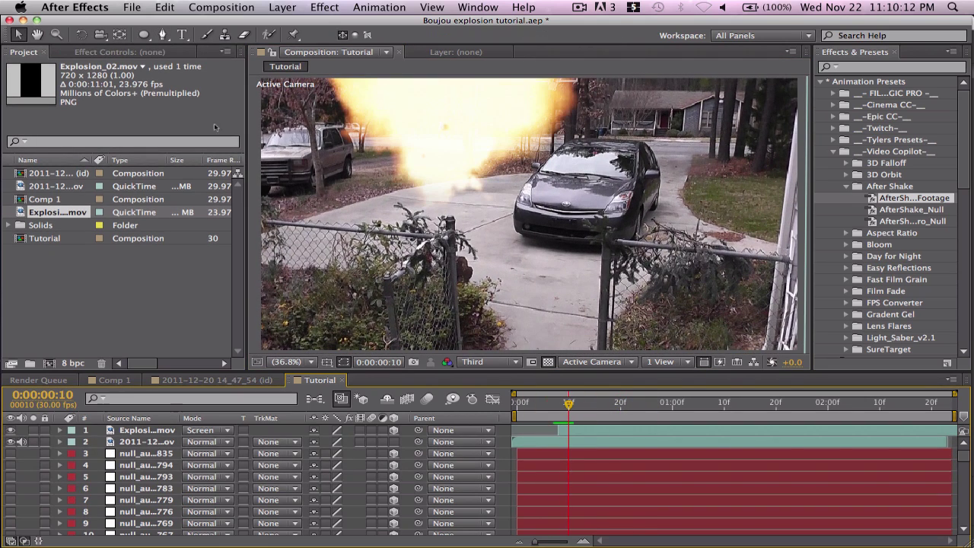
pyautogui.click(283, 6)
pyautogui.moveTo(384, 25)
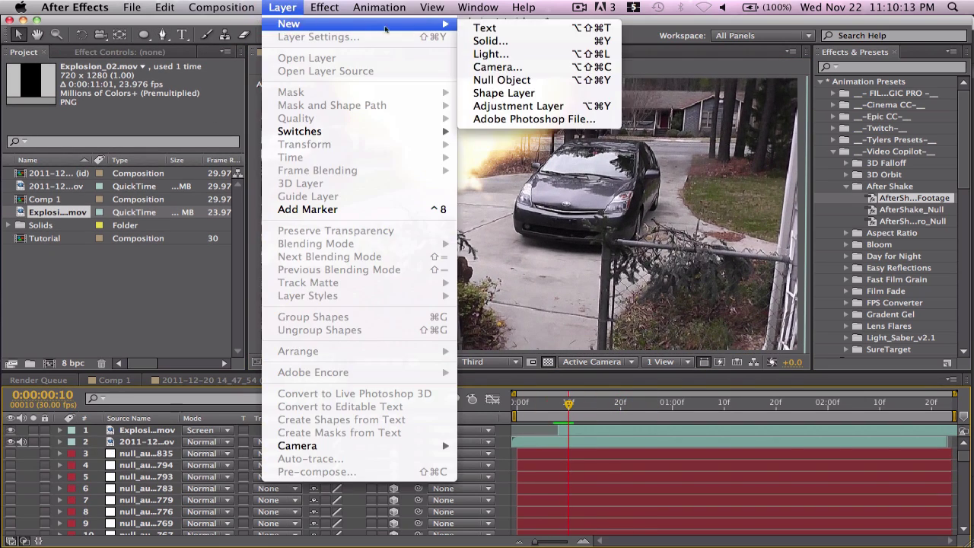
pyautogui.click(487, 41)
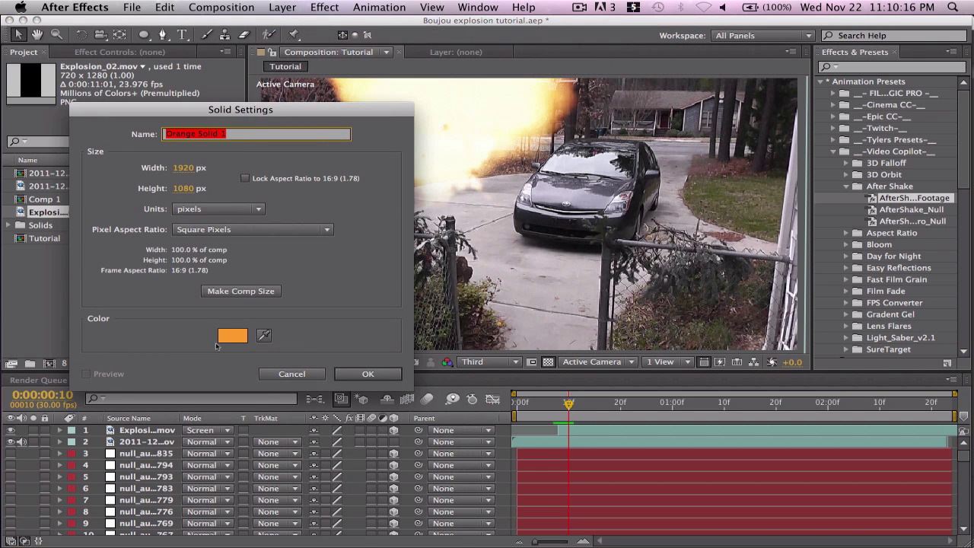
pyautogui.click(233, 335)
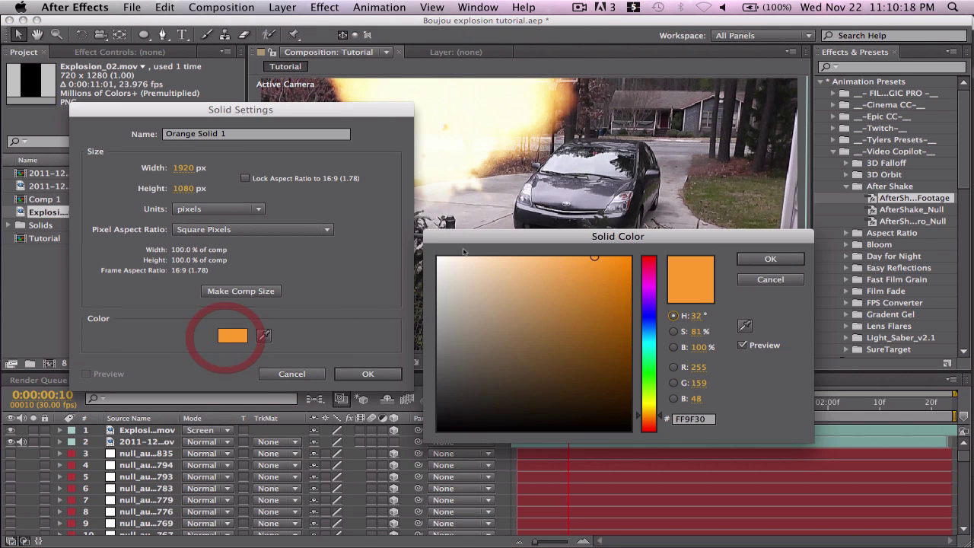
pyautogui.click(600, 259)
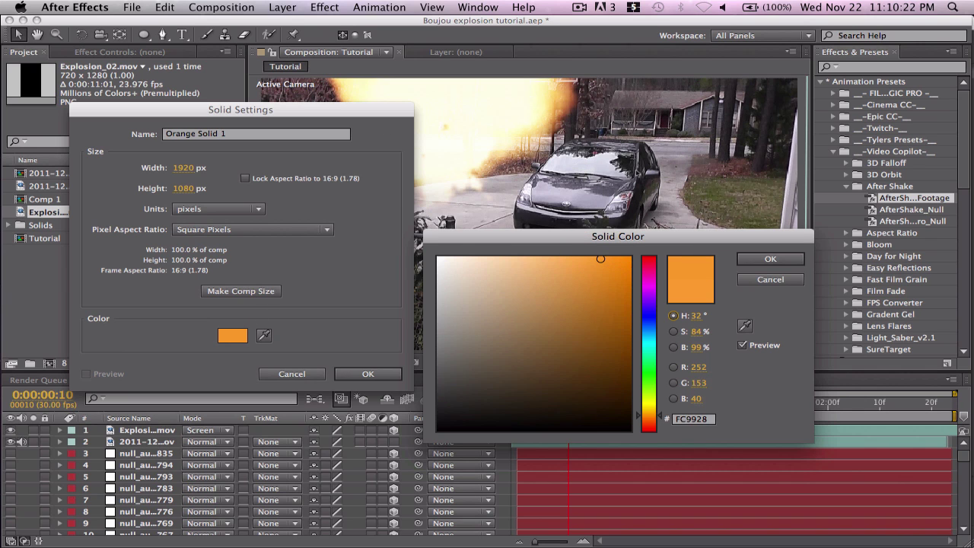
pyautogui.click(770, 258)
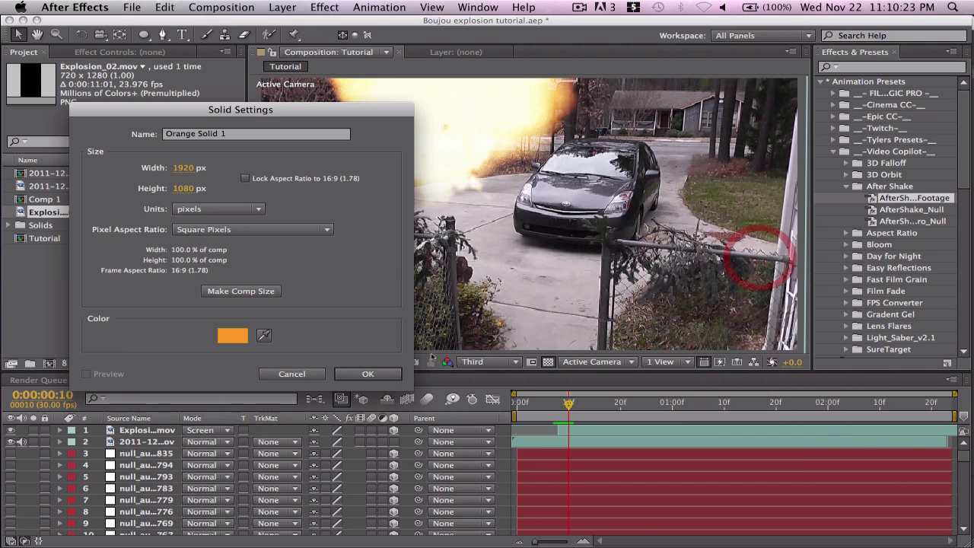
pyautogui.click(368, 373)
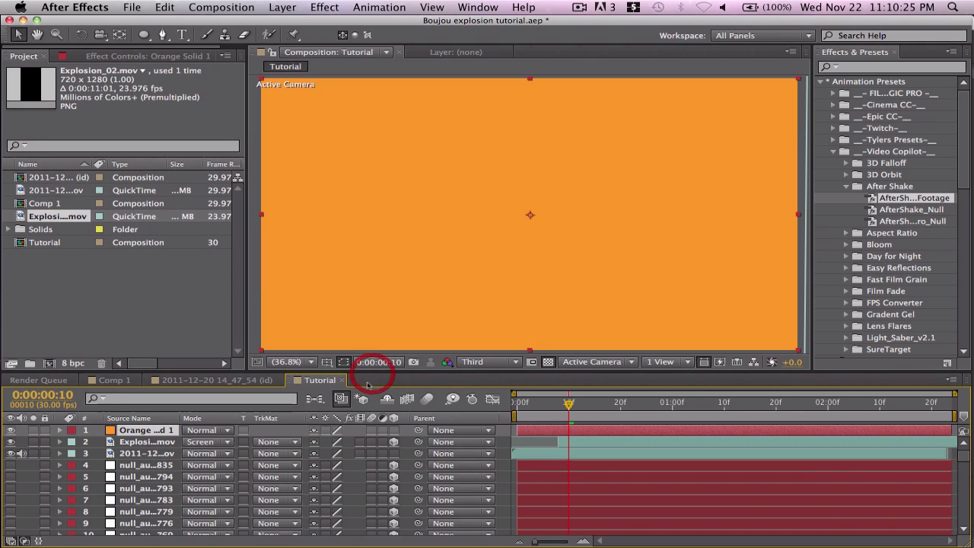
# - Hide the orange solid and set its blending mode to Add
pyautogui.click(10, 430)
pyautogui.click(218, 430)
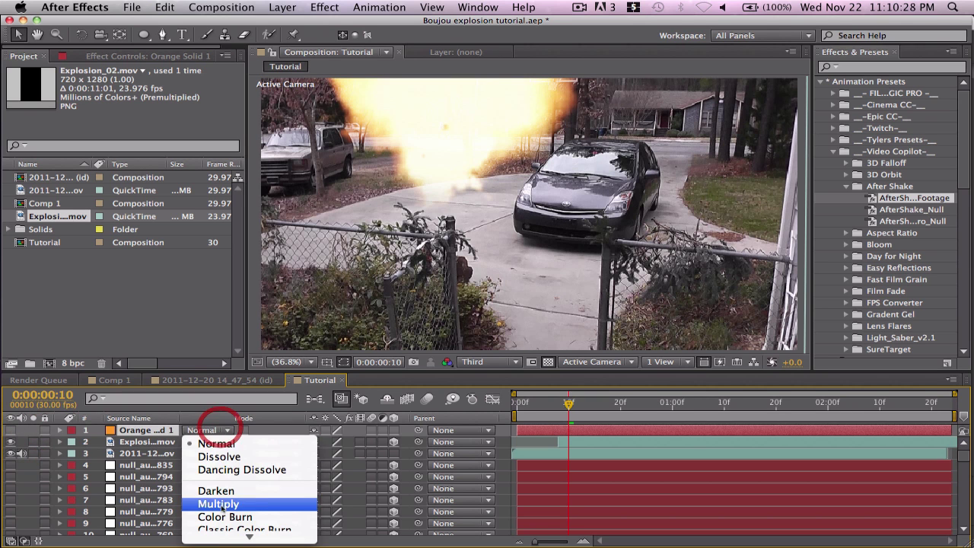
pyautogui.click(209, 461)
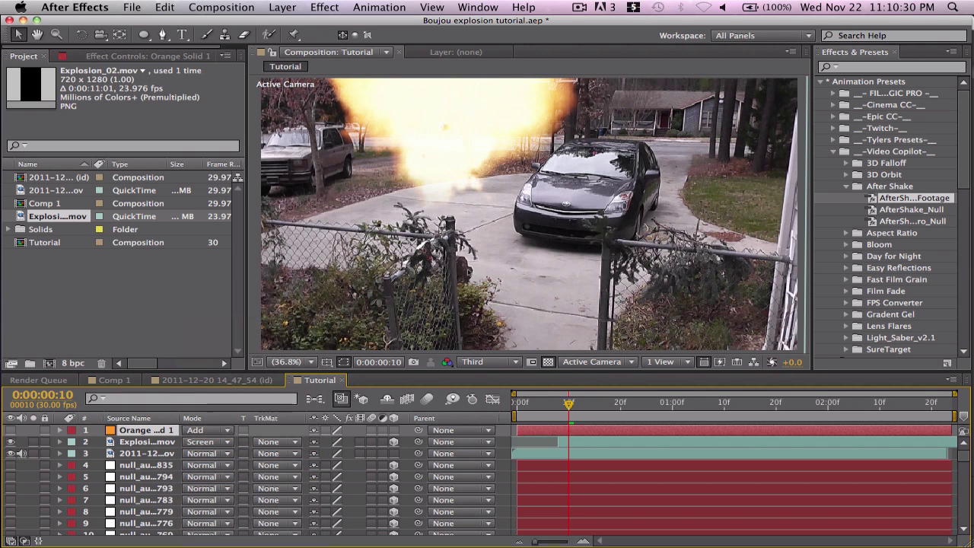
pyautogui.click(141, 36)
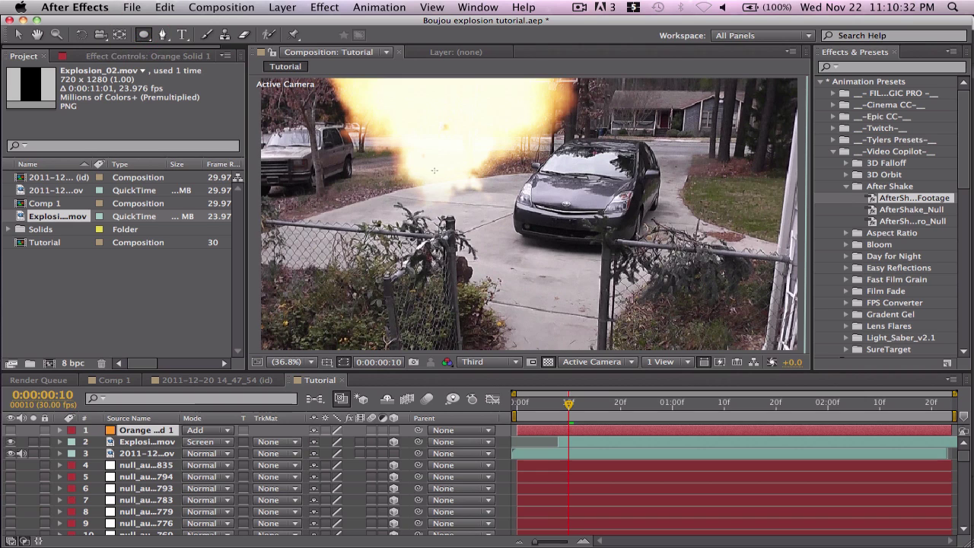
pyautogui.moveTo(405, 194); pyautogui.dragTo(475, 210)
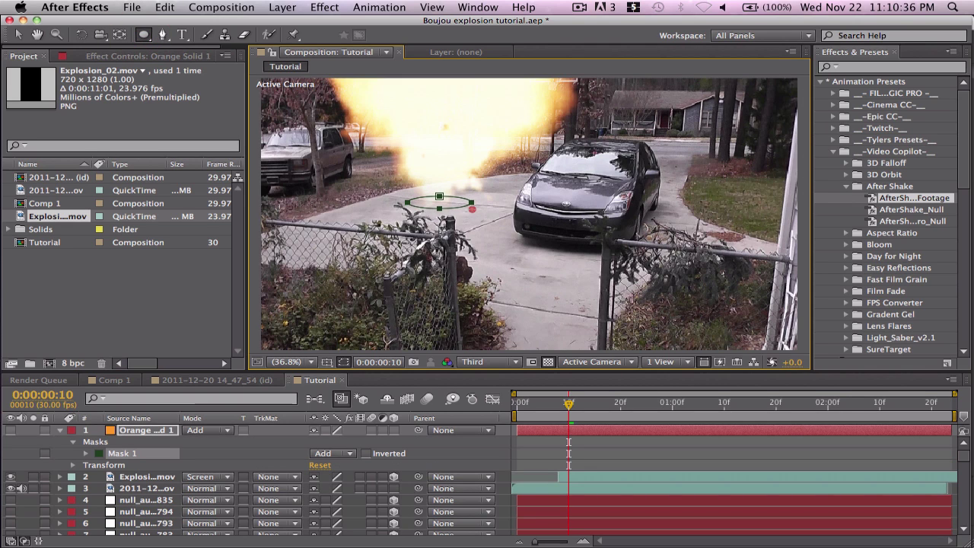
pyautogui.press('super+z')
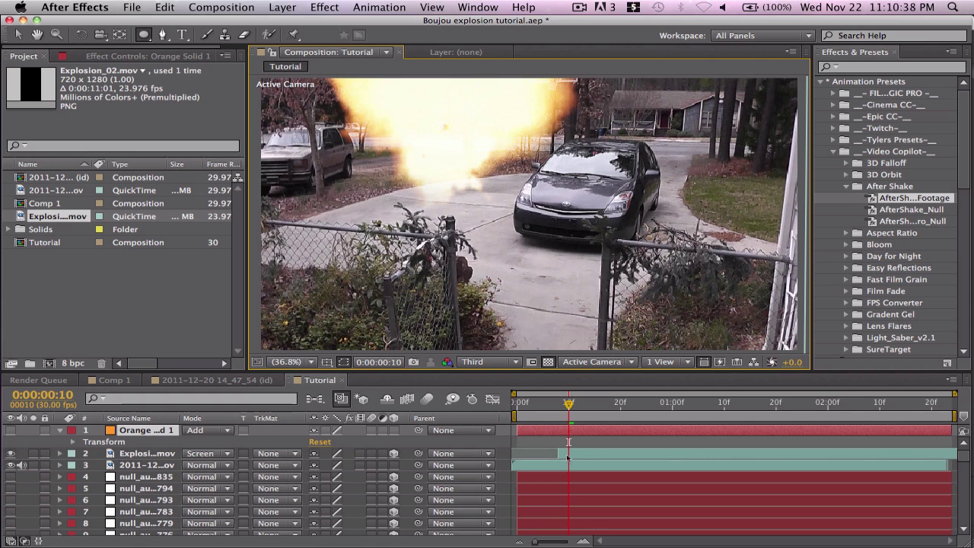
# - Make the orange solid a 3D layer and push its Z position back to about 1196
pyautogui.press('p')
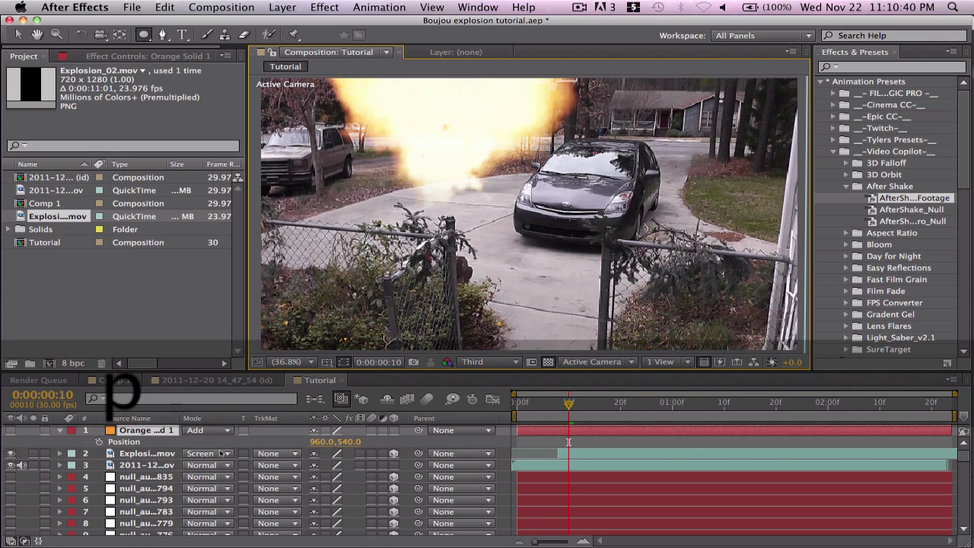
pyautogui.click(394, 430)
pyautogui.moveTo(376, 441); pyautogui.dragTo(387, 441)
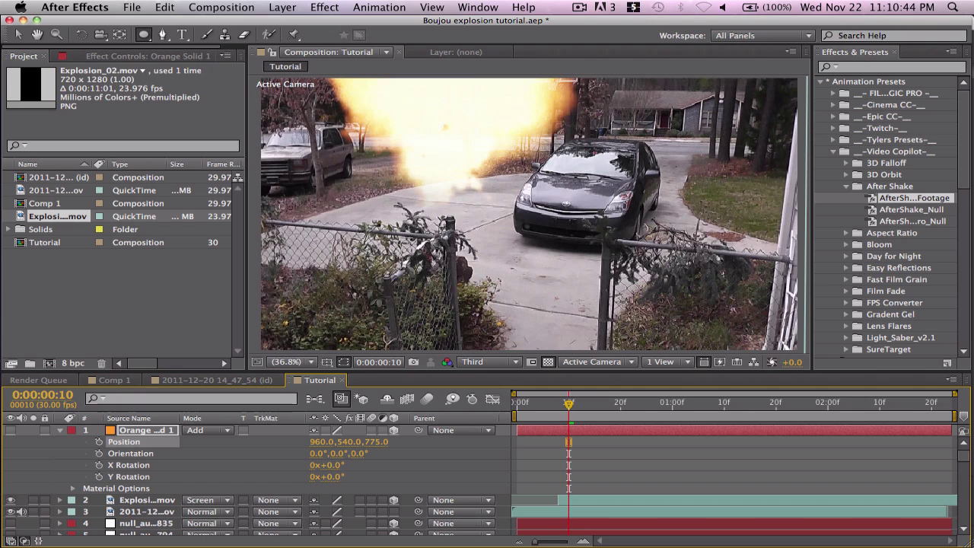
pyautogui.press(',')
pyautogui.press(',')
pyautogui.press(',')
pyautogui.press(',')
pyautogui.press(',')
pyautogui.press(',')
pyautogui.press('.')
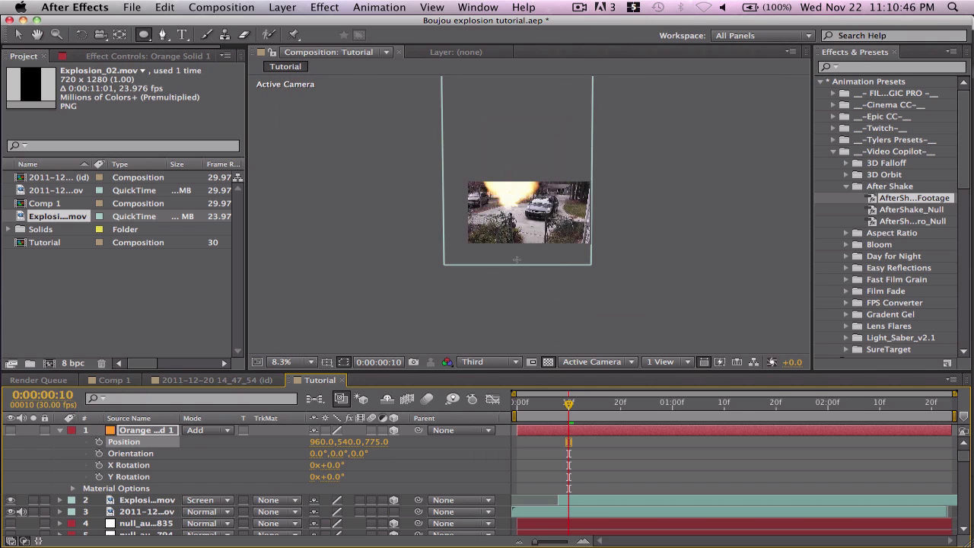
pyautogui.press('.')
pyautogui.moveTo(377, 441); pyautogui.dragTo(621, 435)
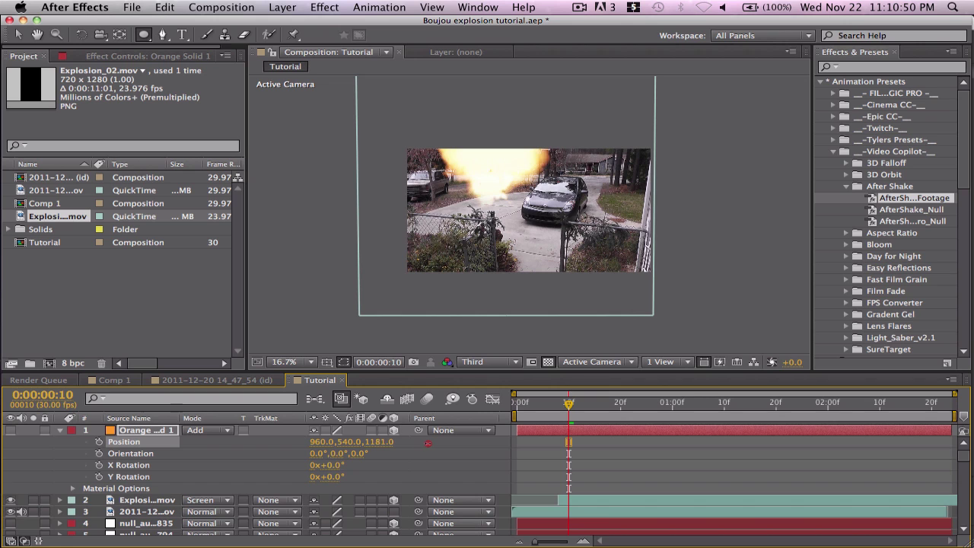
# - Show the orange solid and move it to cover the whole frame, at position about -25.3, -31.9, 1210.7
pyautogui.click(11, 430)
pyautogui.scroll(-4, 502, 201)
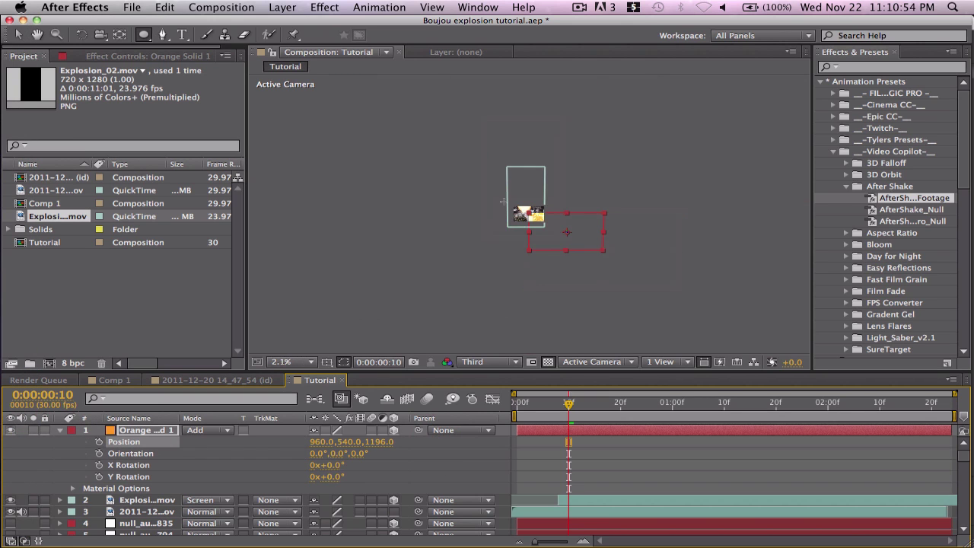
pyautogui.press('v')
pyautogui.moveTo(601, 252); pyautogui.dragTo(551, 221)
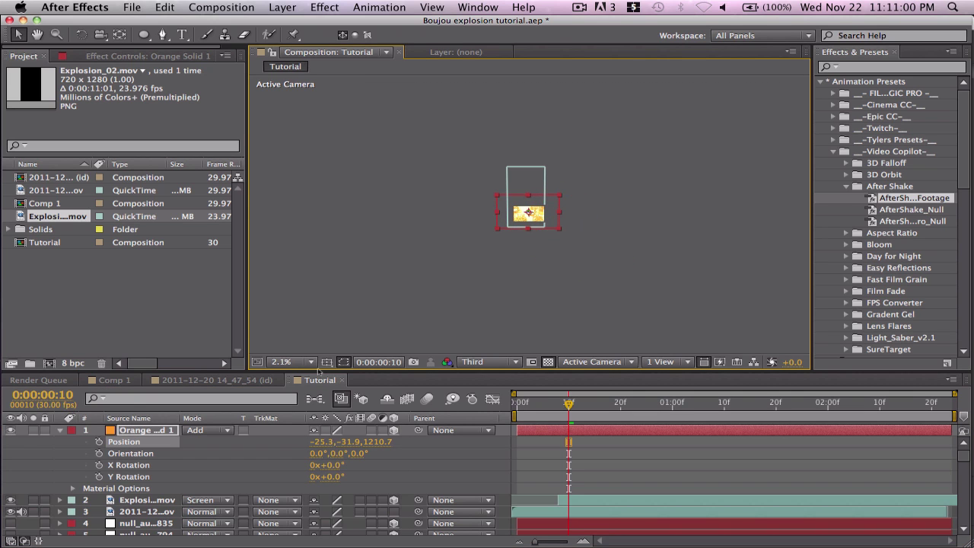
pyautogui.click(301, 361)
pyautogui.click(297, 329)
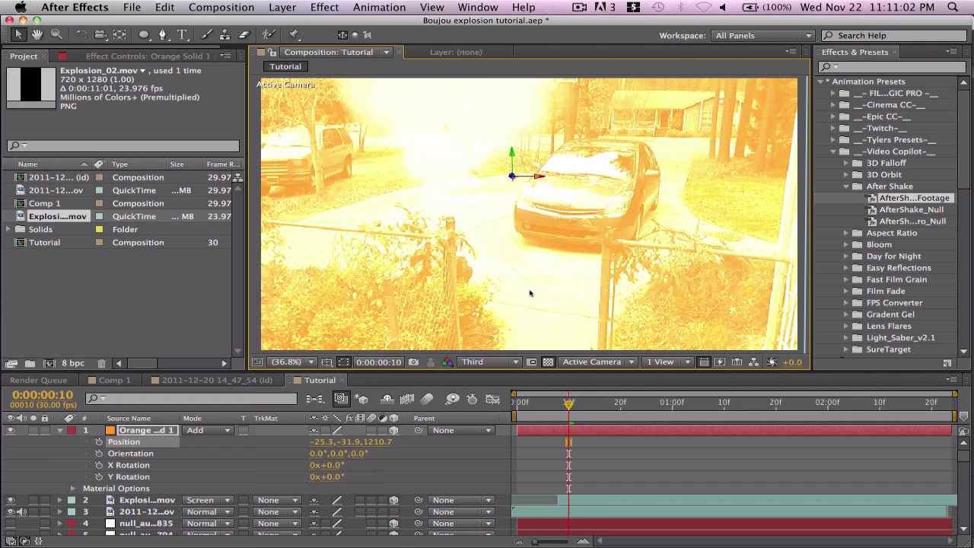
# - Hide the orange solid and, at frame 8, draw a flat ellipse mask for it on the driveway below the blast
pyautogui.click(11, 430)
pyautogui.click(143, 35)
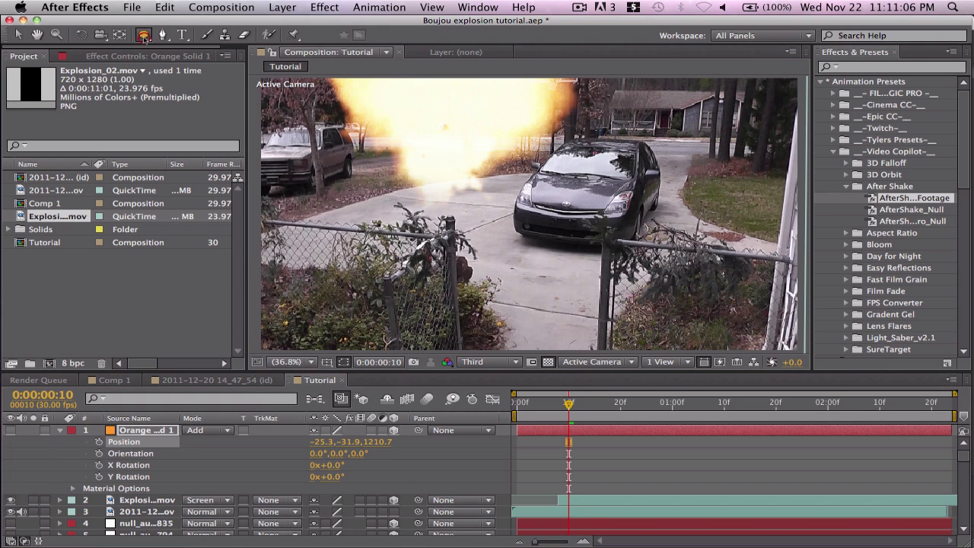
pyautogui.moveTo(568, 403); pyautogui.dragTo(557, 403)
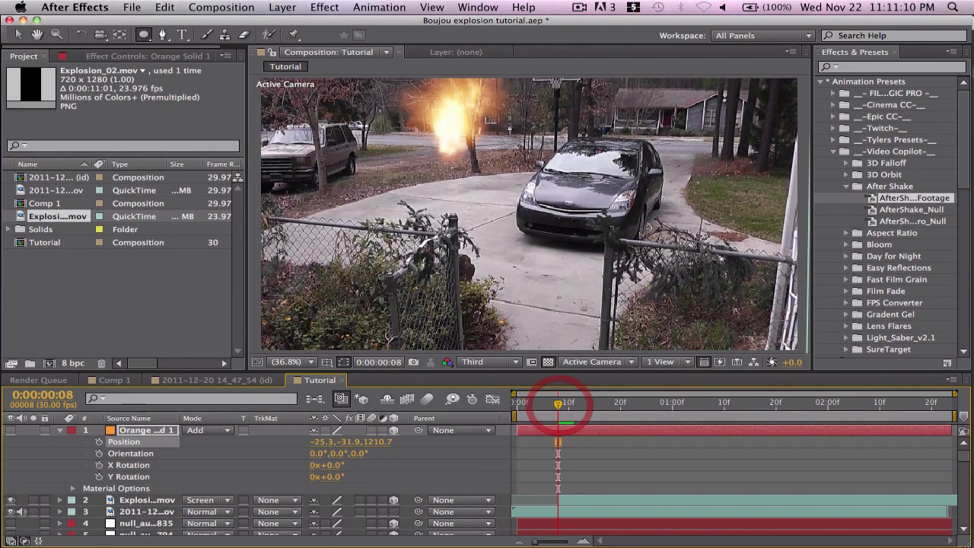
pyautogui.moveTo(416, 190); pyautogui.dragTo(486, 204)
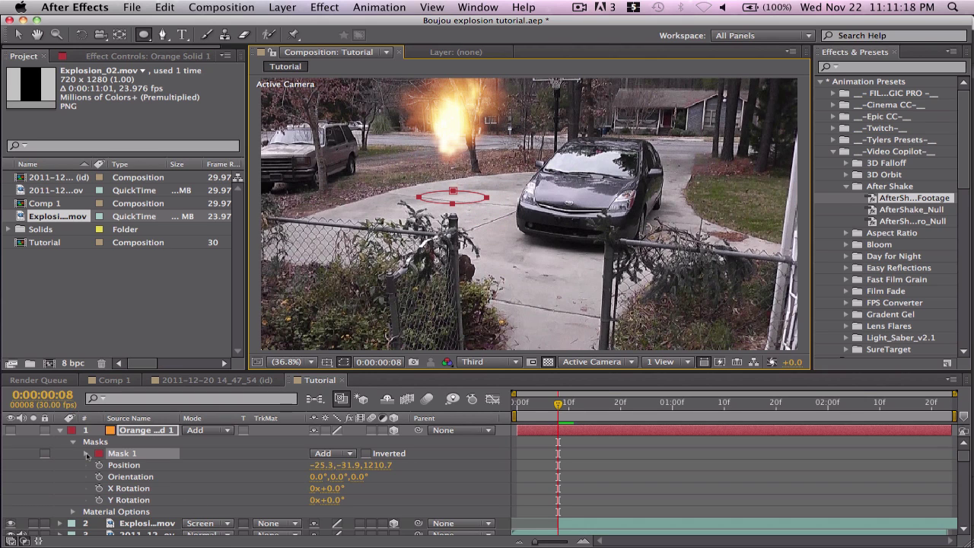
# - Show the orange solid and feather its ellipse mask by 82, 18 pixels
pyautogui.click(11, 430)
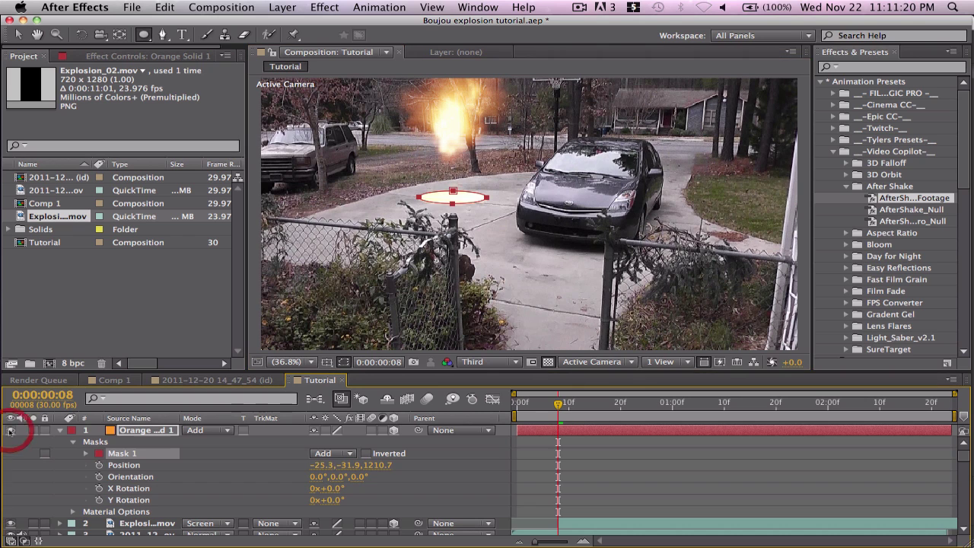
pyautogui.press('f')
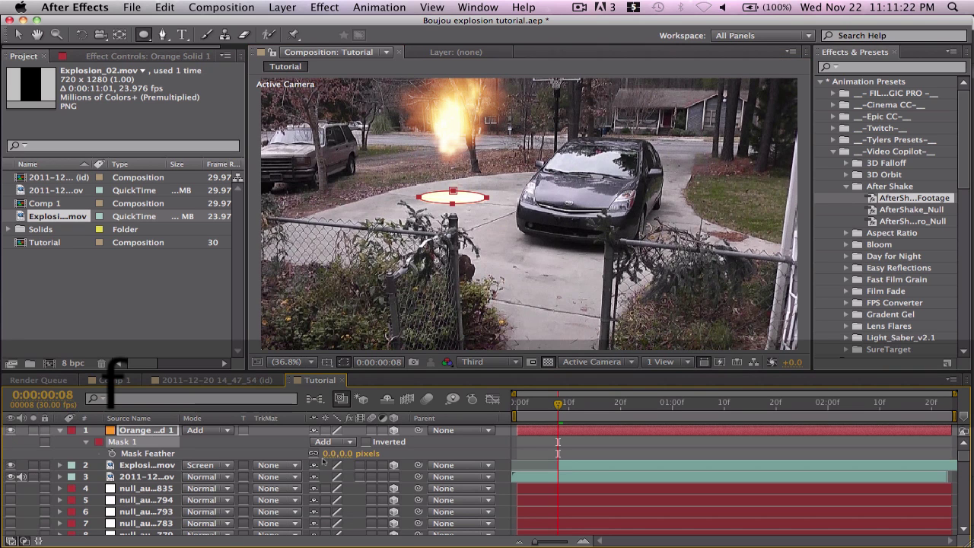
pyautogui.moveTo(326, 454); pyautogui.dragTo(380, 453)
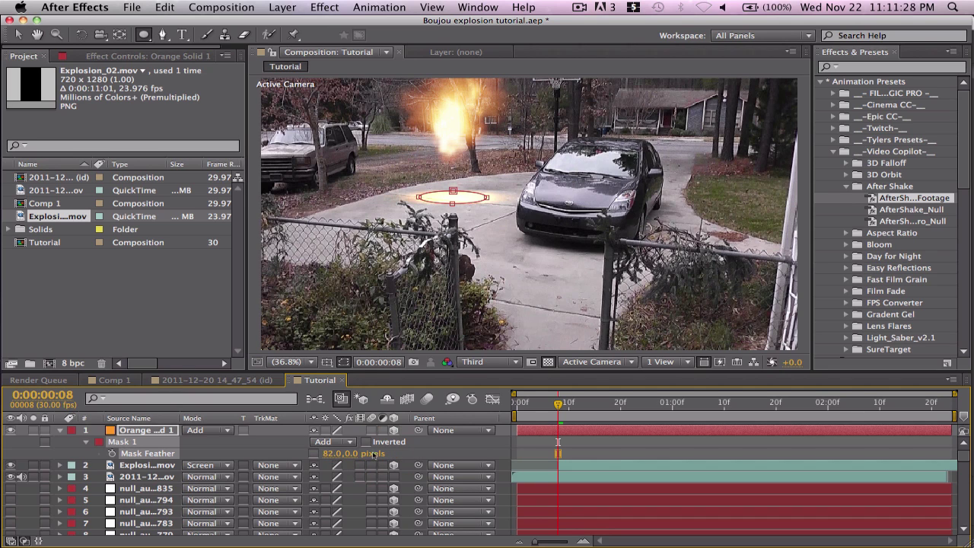
pyautogui.moveTo(350, 454); pyautogui.dragTo(357, 454)
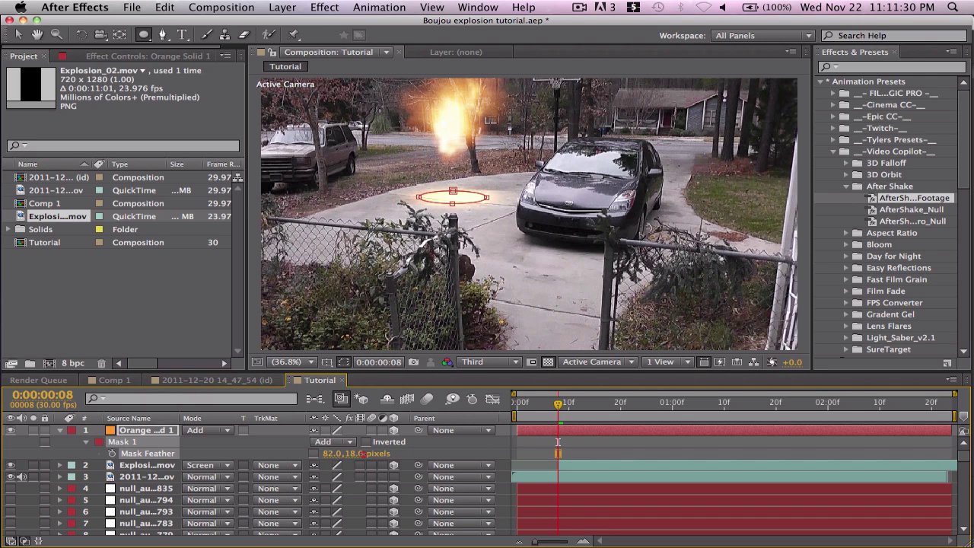
pyautogui.click(659, 449)
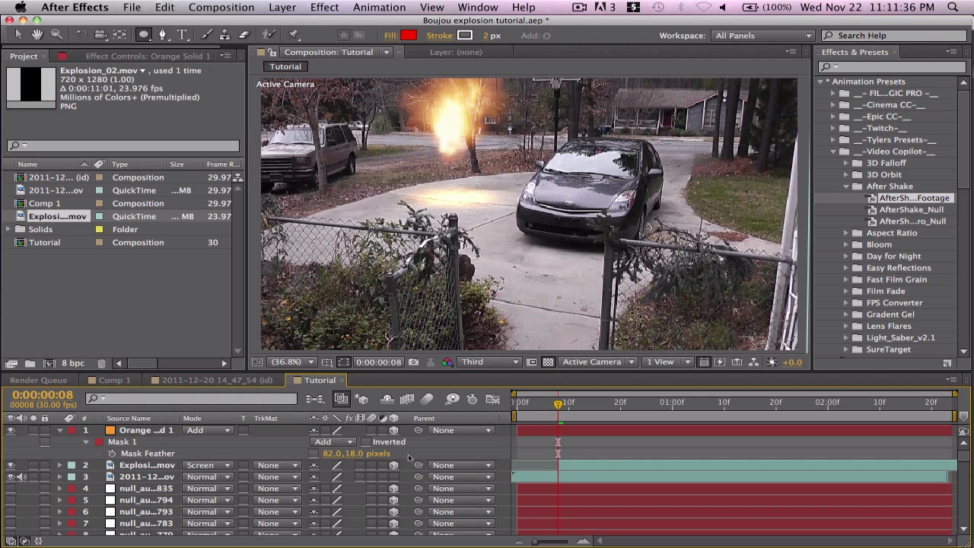
pyautogui.click(220, 455)
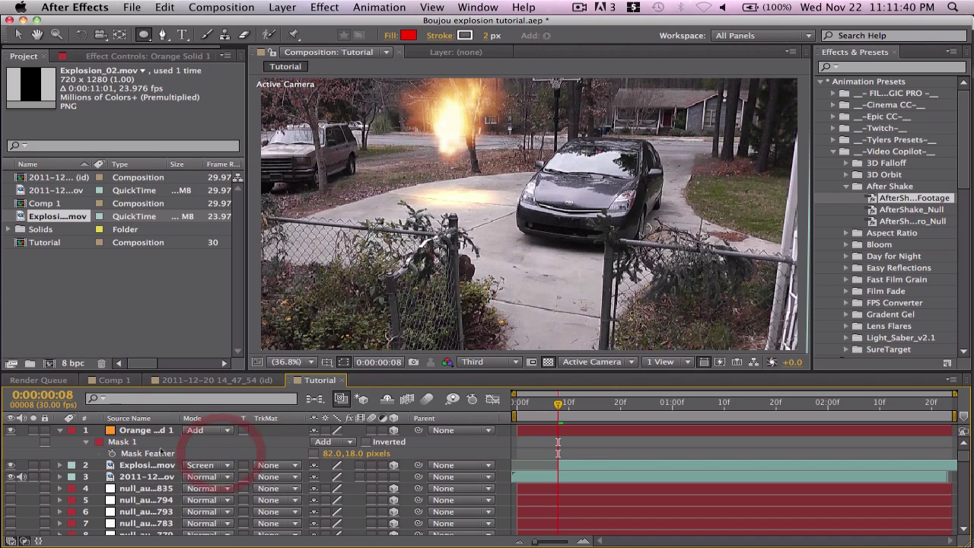
pyautogui.click(151, 453)
pyautogui.click(262, 453)
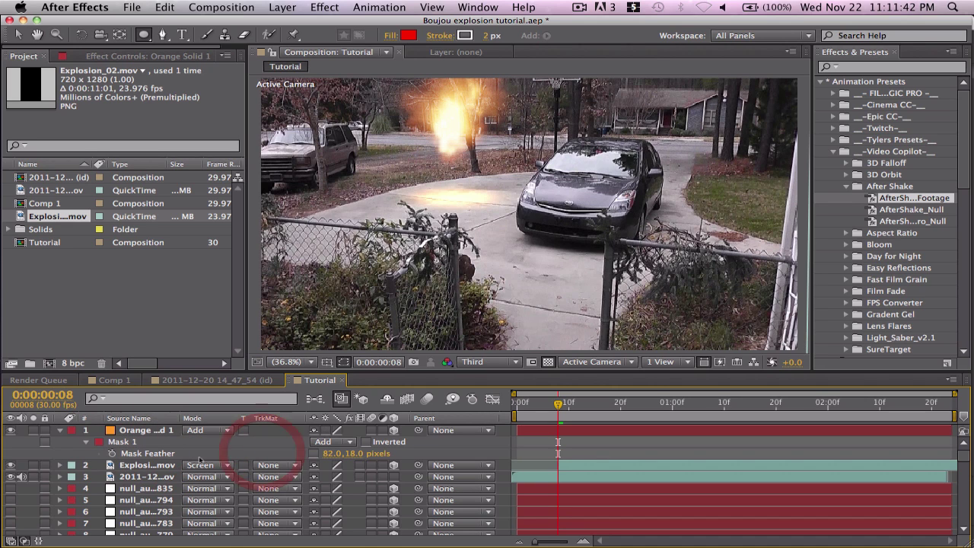
# - Preview the glow from frame 8, and trim the start of the orange solid to frame 8, where the explosion begins
pyautogui.moveTo(557, 403)
pyautogui.mouseDown()
pyautogui.moveTo(524, 404)
pyautogui.moveTo(573, 404)
pyautogui.moveTo(548, 404)
pyautogui.moveTo(558, 404)
pyautogui.mouseUp()
pyautogui.press('space')
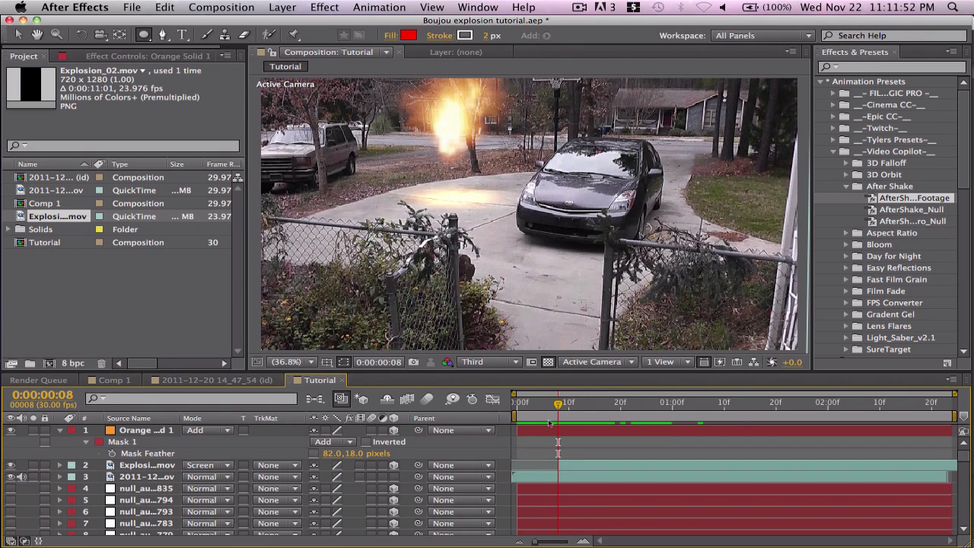
pyautogui.click(561, 431)
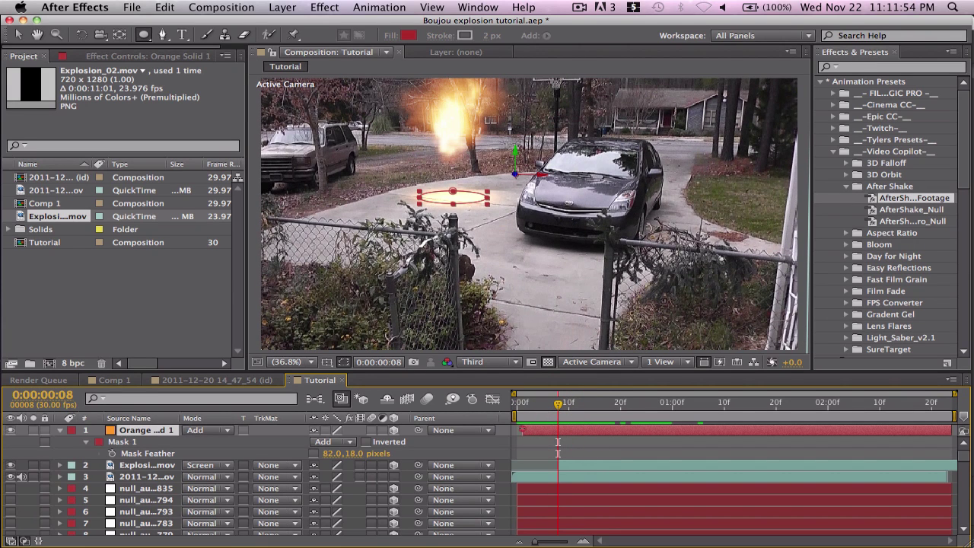
# - Add Scale keyframes to the orange solid at frames 14 and 8, and return to frame 14
pyautogui.moveTo(558, 404); pyautogui.dragTo(589, 404)
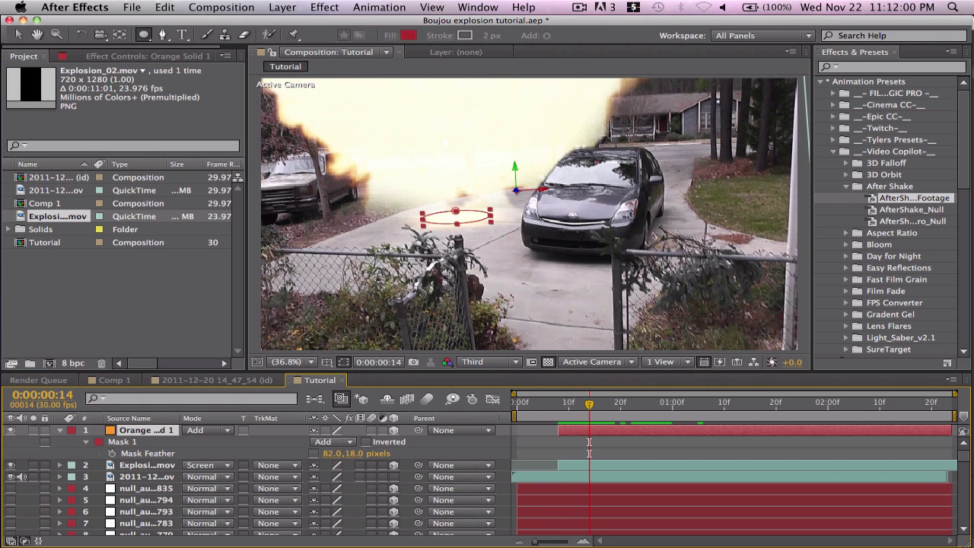
pyautogui.press('s')
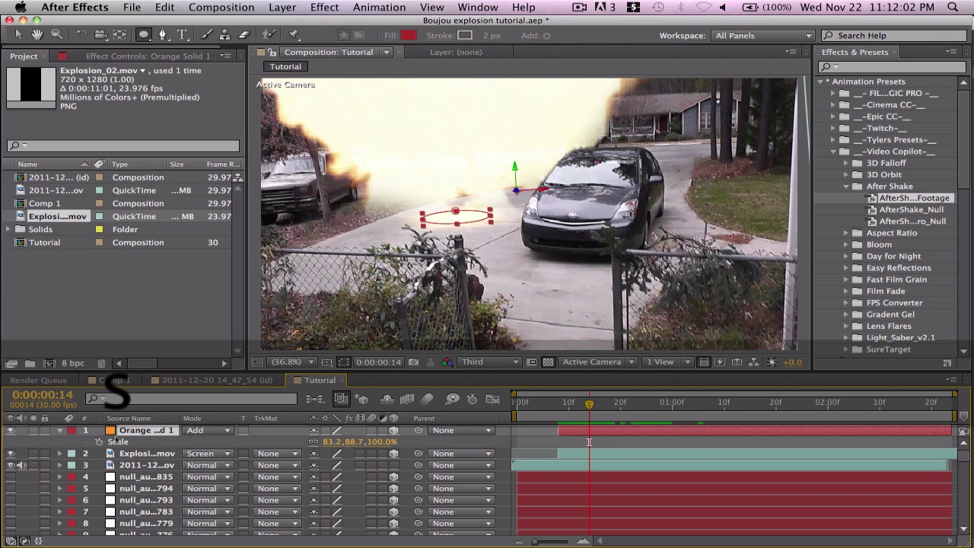
pyautogui.click(99, 441)
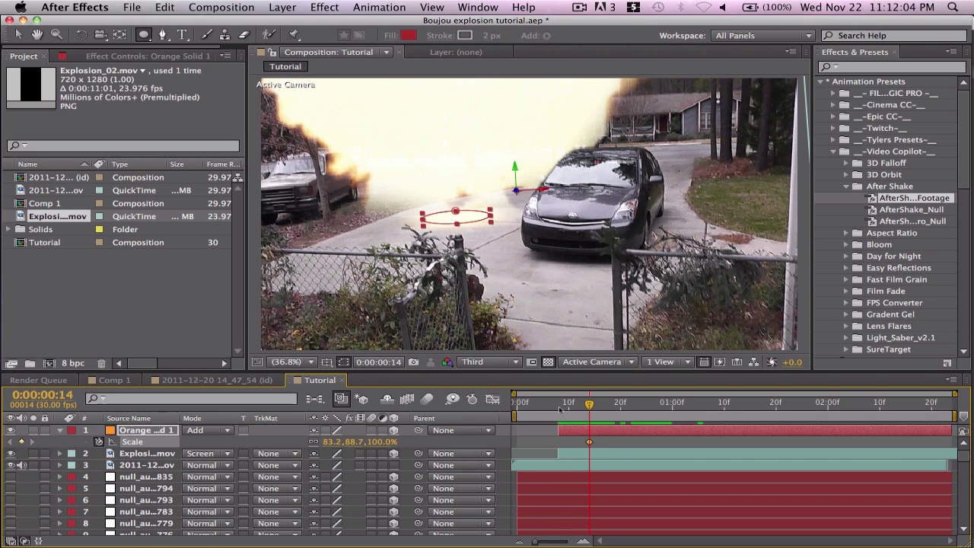
pyautogui.click(559, 406)
pyautogui.click(22, 441)
pyautogui.click(590, 406)
# - Try to resize the masked glow directly in the viewer, and undo the attempt
pyautogui.press('v')
pyautogui.click(492, 222)
pyautogui.moveTo(492, 223)
pyautogui.mouseDown()
pyautogui.moveTo(521, 221)
pyautogui.moveTo(289, 237)
pyautogui.moveTo(474, 222)
pyautogui.mouseUp()
pyautogui.hotkey('ctrl', 'z')
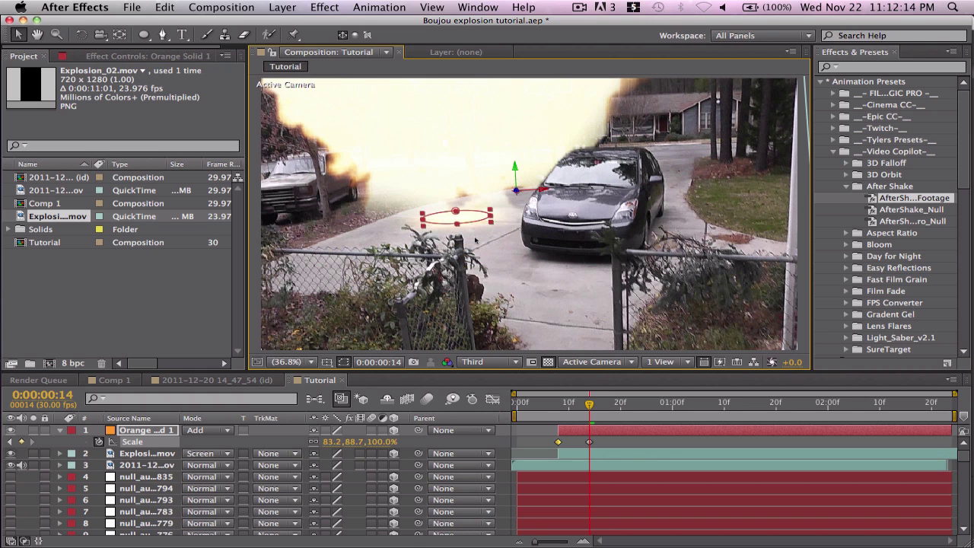
# - At frame 14, scale the orange solid up to 616.2, 656.9, 740.3%
pyautogui.moveTo(330, 444); pyautogui.dragTo(671, 386)
pyautogui.press(',')
pyautogui.press(',')
pyautogui.press(',')
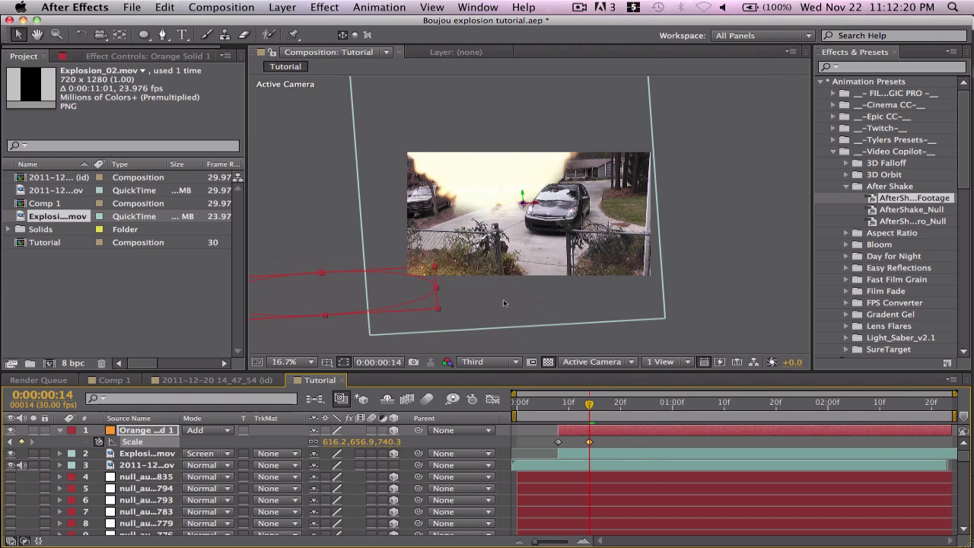
# - Move the enlarged glow over the driveway and the parked car, at position about 567.2, -268.2, 1216.4
pyautogui.moveTo(337, 289); pyautogui.dragTo(516, 213)
pyautogui.press('.')
pyautogui.press('.')
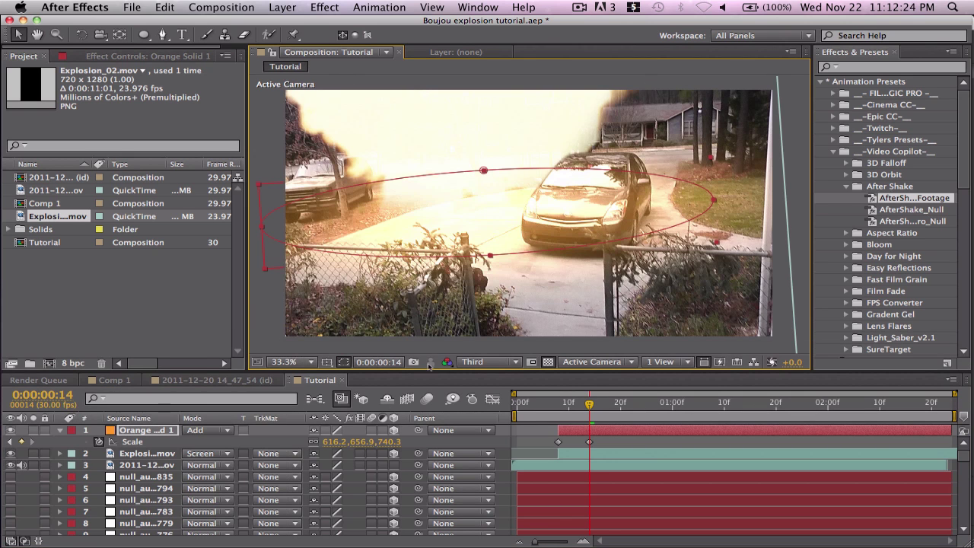
pyautogui.click(289, 361)
pyautogui.click(303, 320)
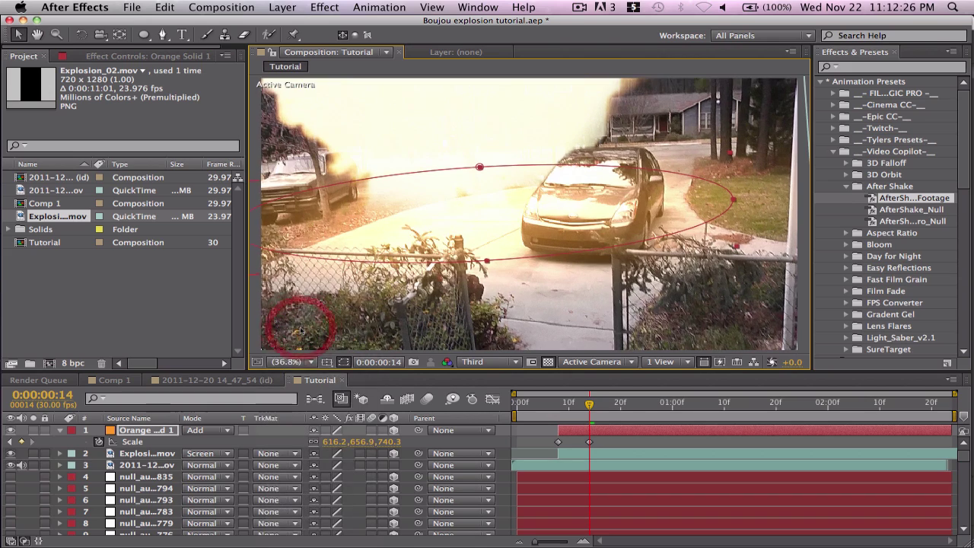
pyautogui.moveTo(461, 223); pyautogui.dragTo(456, 220)
# - Add Position keyframes to the orange solid at frames 8 and 14, and return to the frame 8 keyframe
pyautogui.moveTo(556, 409)
pyautogui.mouseDown()
pyautogui.moveTo(585, 404)
pyautogui.moveTo(557, 404)
pyautogui.mouseUp()
pyautogui.press('p')
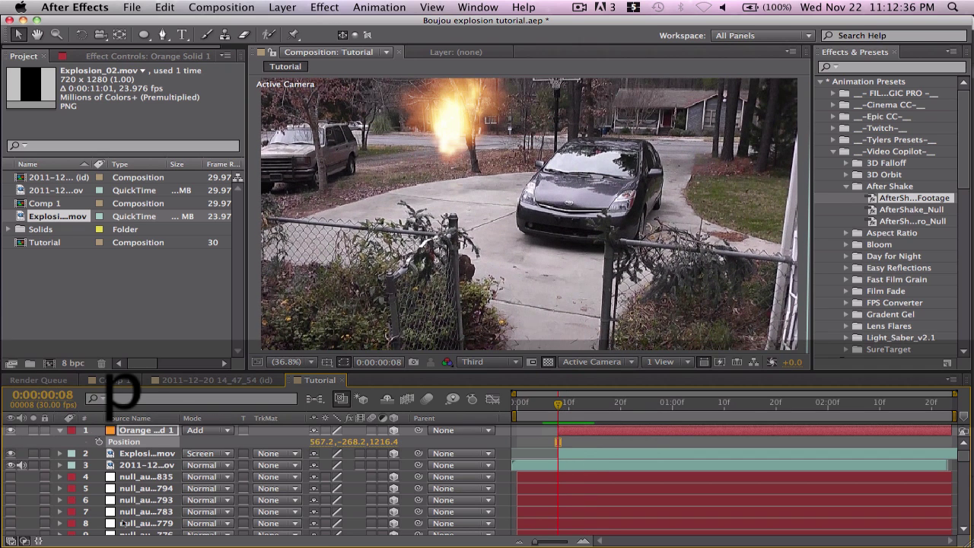
pyautogui.press(',')
pyautogui.press(',')
pyautogui.press(',')
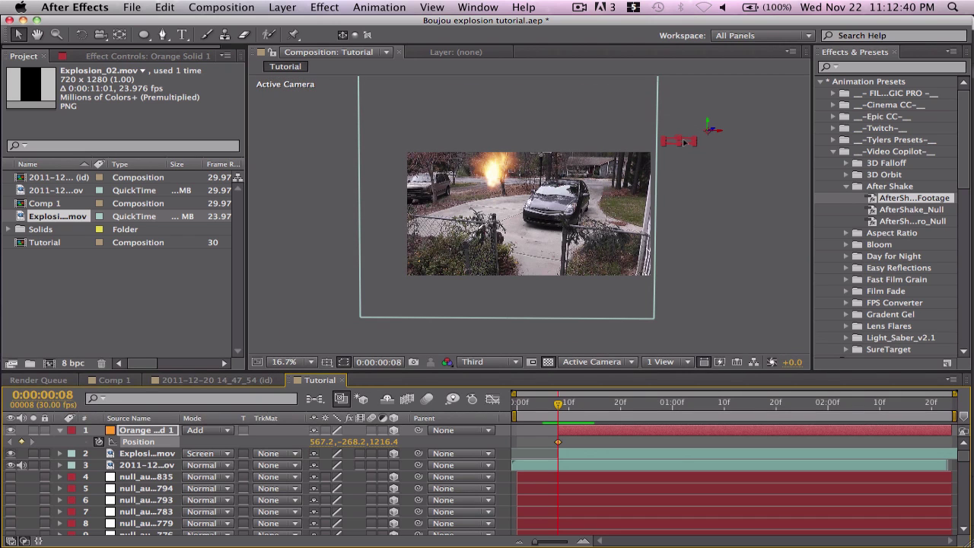
pyautogui.click(584, 404)
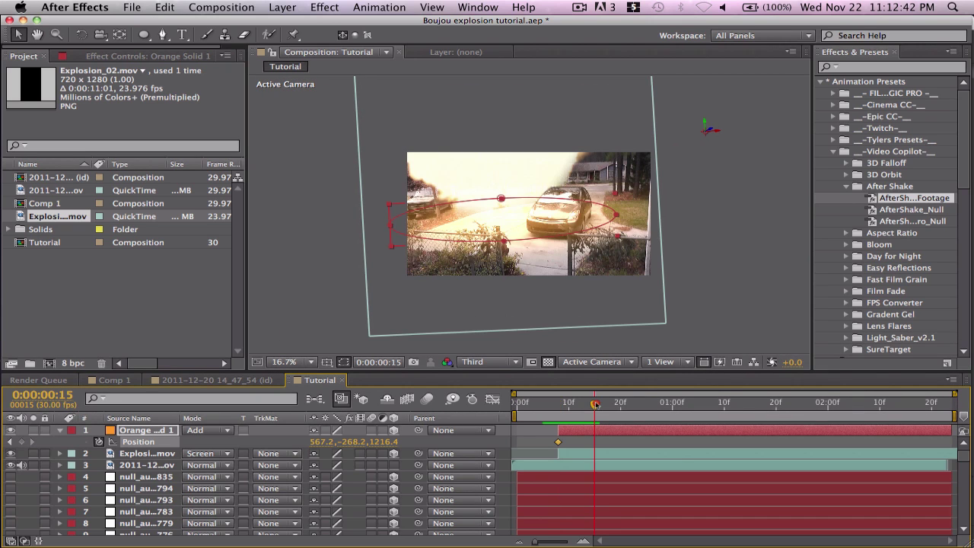
pyautogui.moveTo(584, 404); pyautogui.dragTo(594, 404)
pyautogui.moveTo(594, 404); pyautogui.dragTo(588, 404)
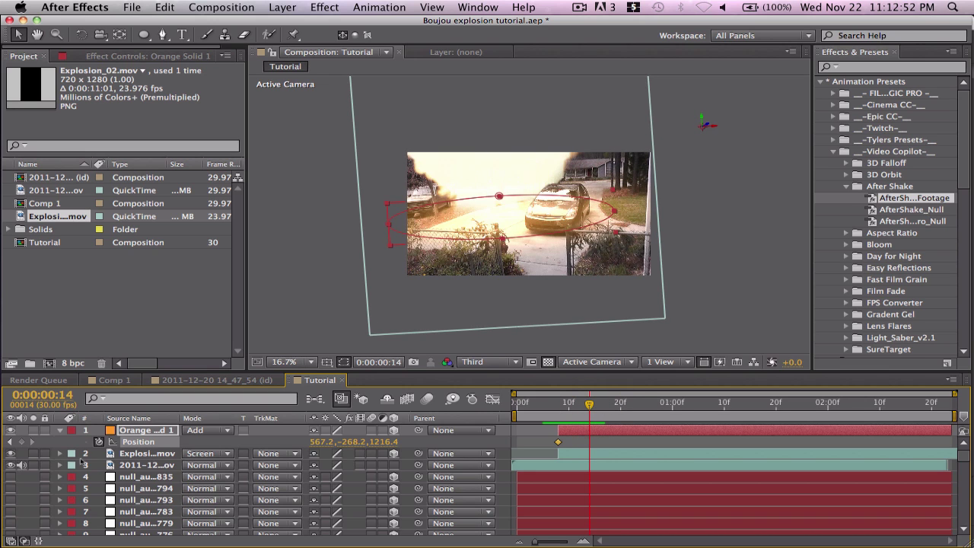
pyautogui.click(21, 441)
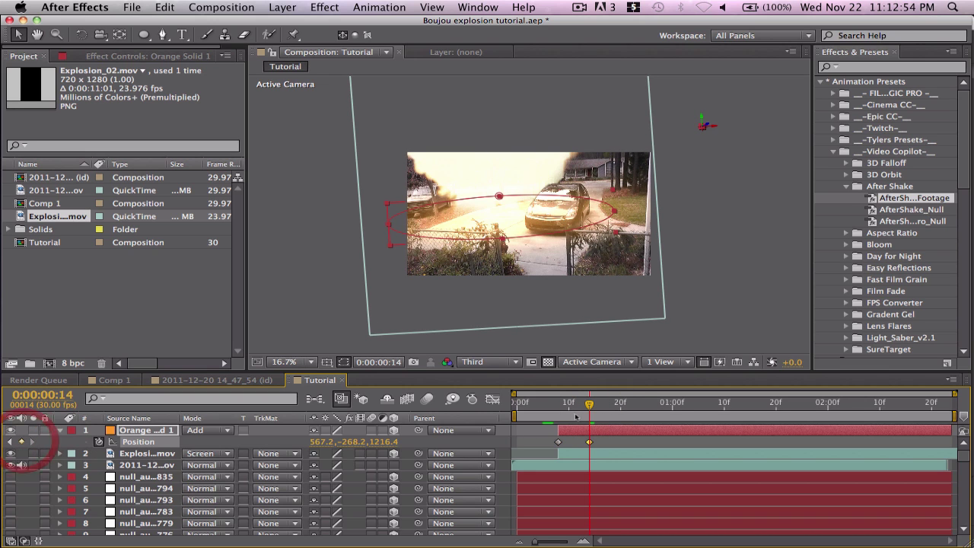
pyautogui.click(9, 441)
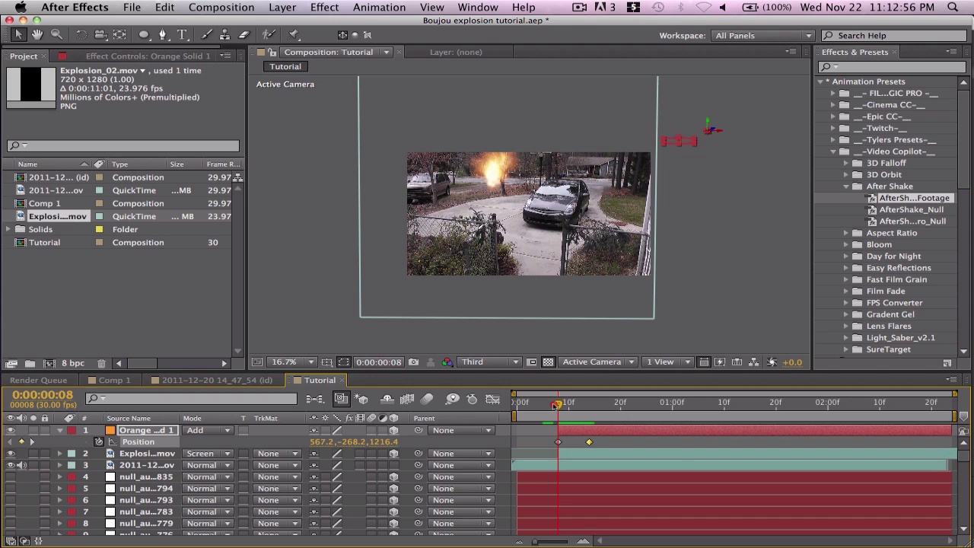
# - Try to move the small off-frame glow ellipse back towards the driveway directly in the viewer
pyautogui.click(679, 140)
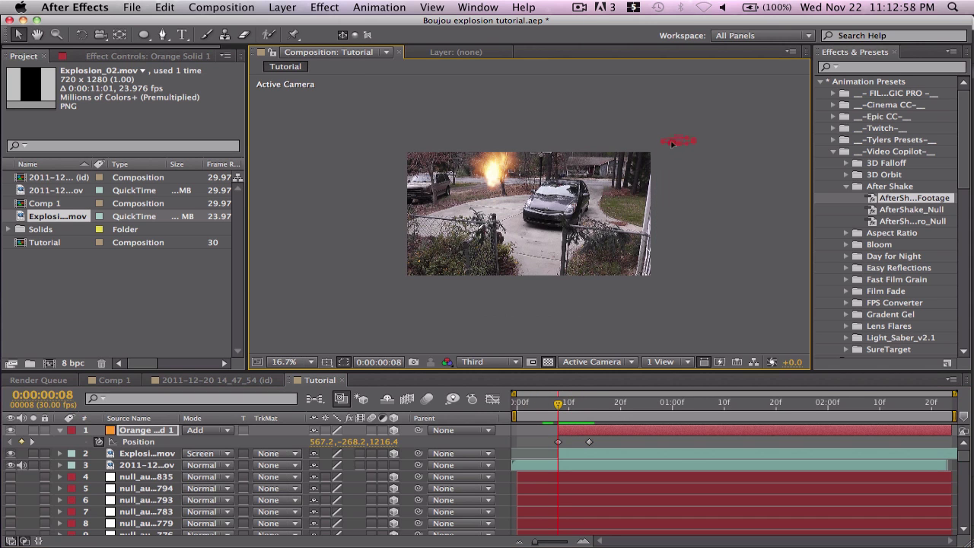
pyautogui.click(544, 180)
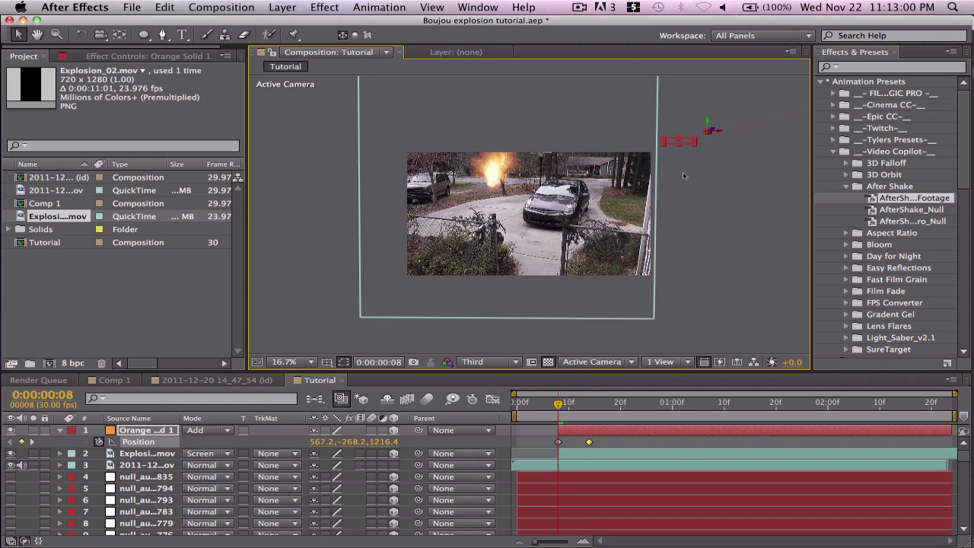
pyautogui.press('.')
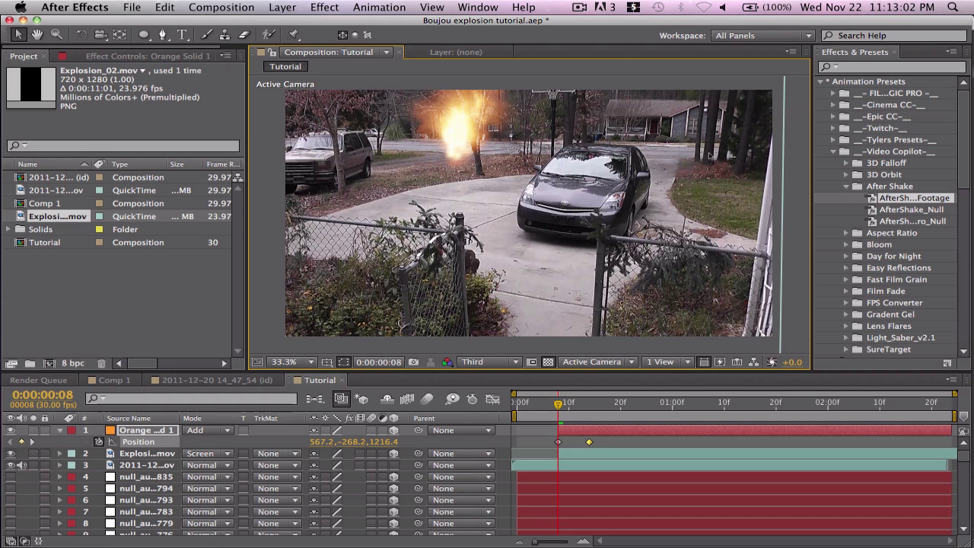
pyautogui.press('h')
pyautogui.moveTo(770, 161); pyautogui.dragTo(474, 273)
pyautogui.press('v')
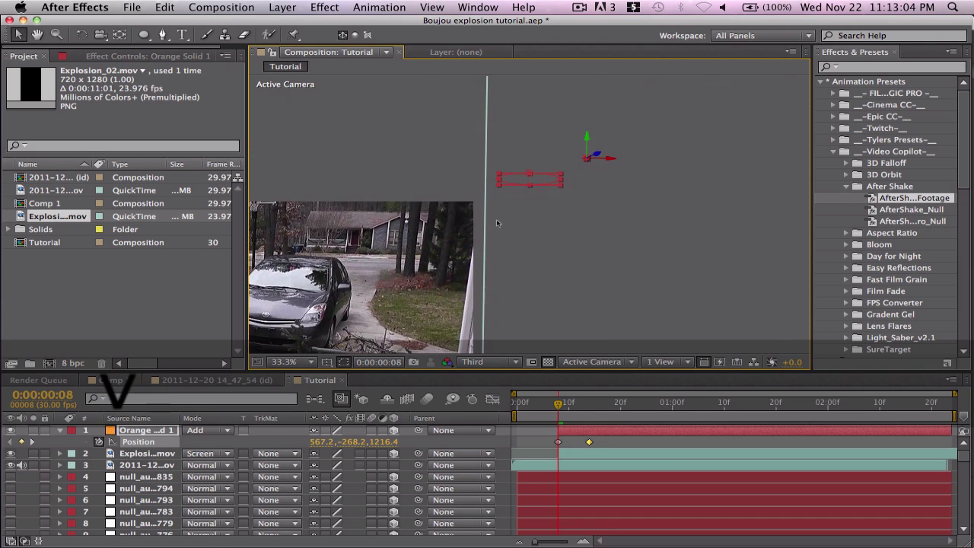
pyautogui.moveTo(544, 185)
pyautogui.mouseDown()
pyautogui.moveTo(494, 216)
pyautogui.moveTo(530, 180)
pyautogui.mouseUp()
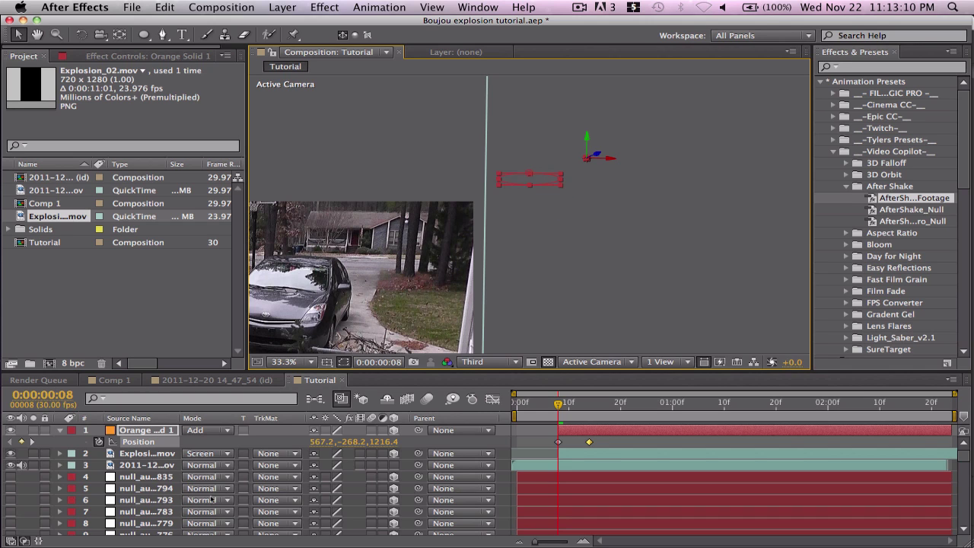
# - At frame 8, adjust the orange solid's X and Y position to put the small glow back on the driveway below the blast
pyautogui.moveTo(324, 445); pyautogui.dragTo(32, 447)
pyautogui.moveTo(354, 445); pyautogui.dragTo(616, 415)
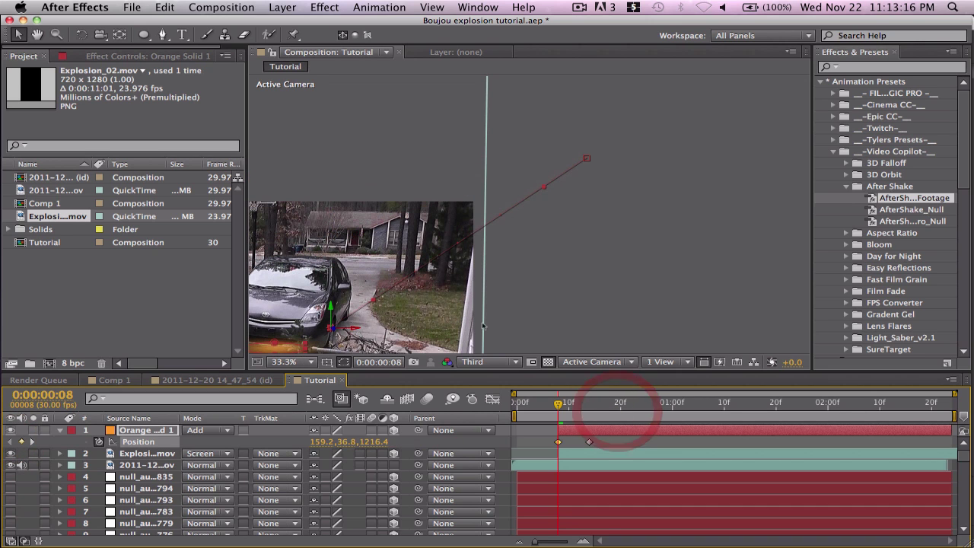
pyautogui.press('h')
pyautogui.moveTo(484, 325); pyautogui.dragTo(537, 233)
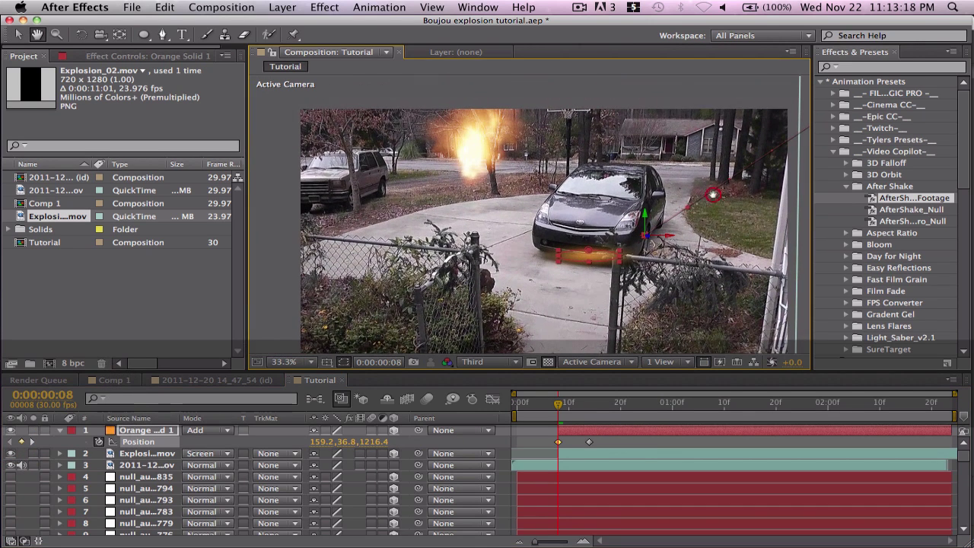
pyautogui.press('v')
pyautogui.moveTo(341, 446); pyautogui.dragTo(162, 445)
pyautogui.moveTo(348, 443)
pyautogui.mouseDown()
pyautogui.moveTo(357, 441)
pyautogui.moveTo(305, 444)
pyautogui.moveTo(337, 445)
pyautogui.mouseUp()
pyautogui.click(625, 443)
# - Add a 100% Opacity keyframe to the orange solid at 0:00:01:21, and expand its transform properties
pyautogui.moveTo(558, 405); pyautogui.dragTo(781, 404)
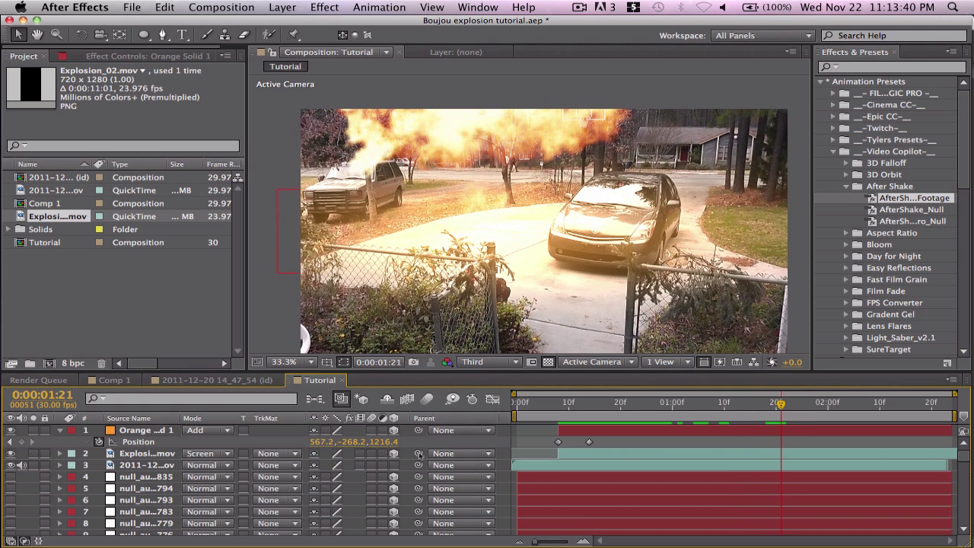
pyautogui.click(146, 430)
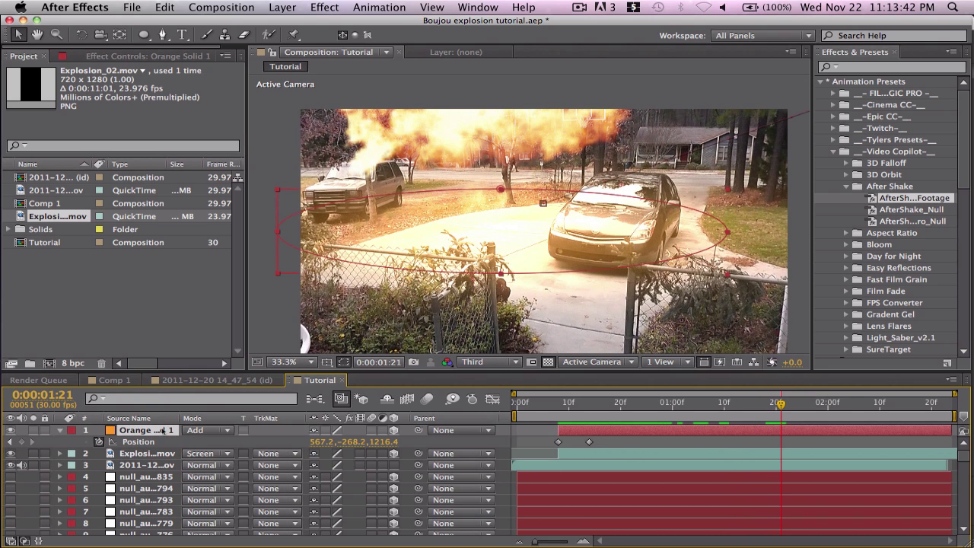
pyautogui.press('t')
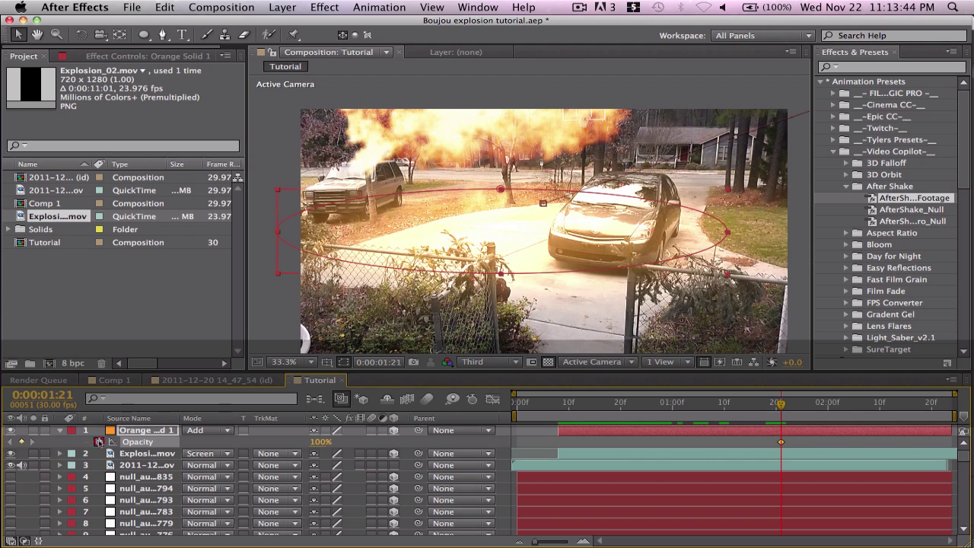
pyautogui.click(98, 442)
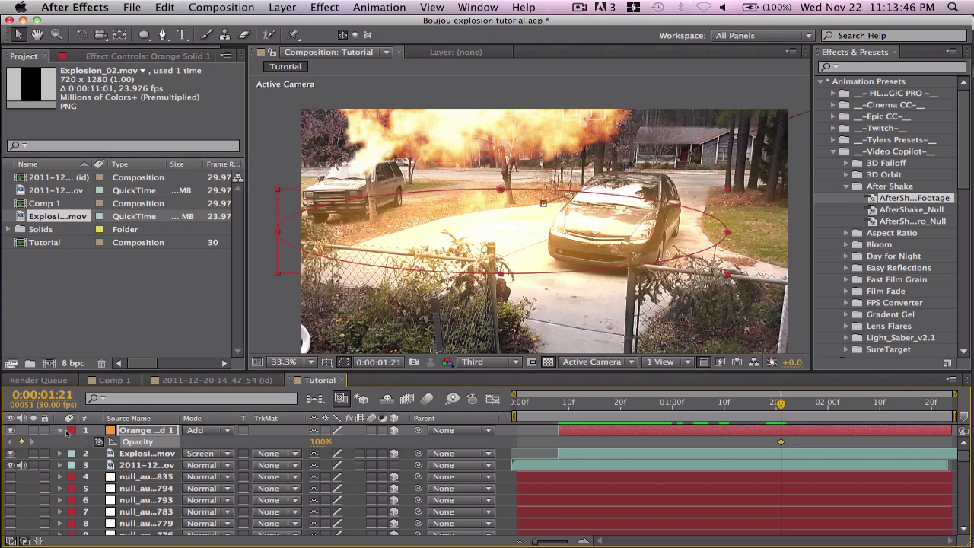
pyautogui.click(60, 431)
pyautogui.click(60, 431)
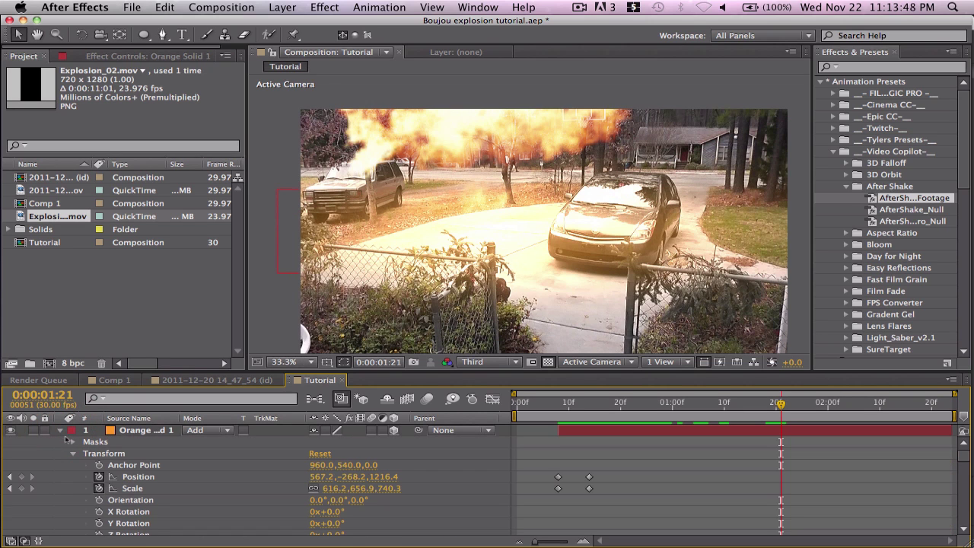
pyautogui.scroll(-1, 80, 458)
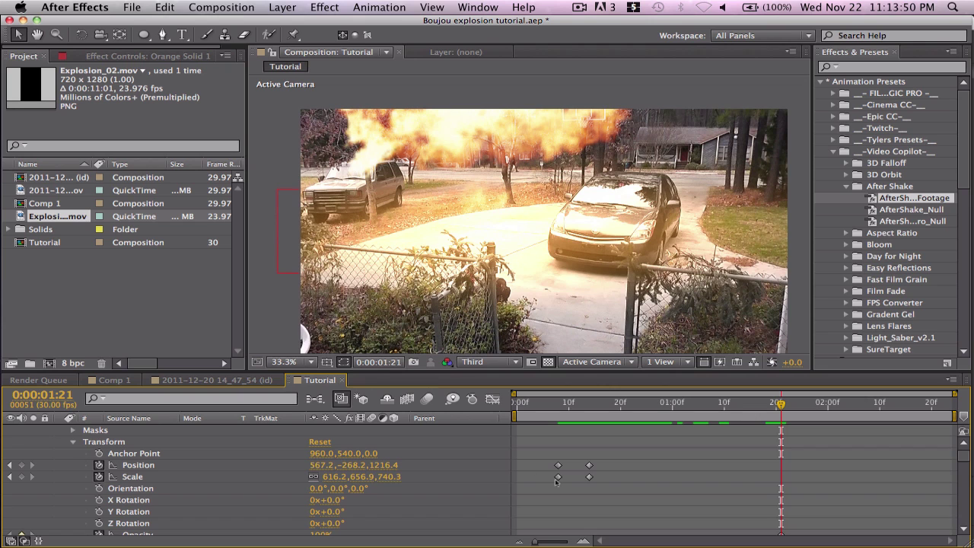
# - Add a 100% Opacity keyframe to the orange solid at frame 14
pyautogui.click(588, 396)
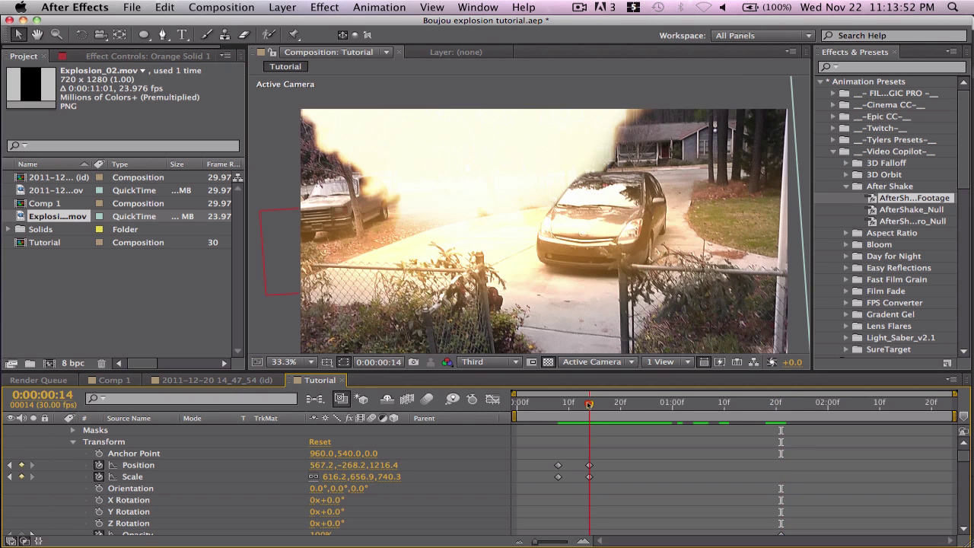
pyautogui.scroll(-5, 588, 429)
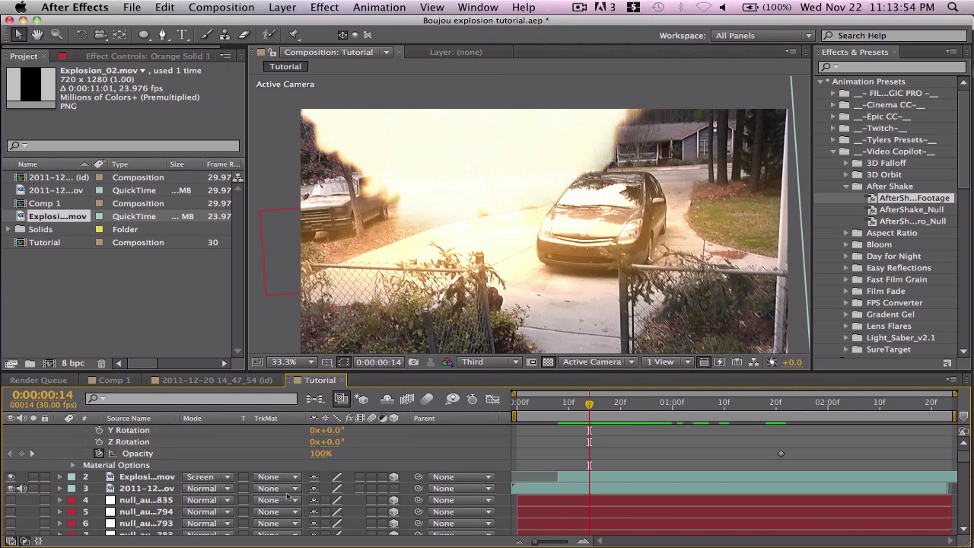
pyautogui.click(21, 453)
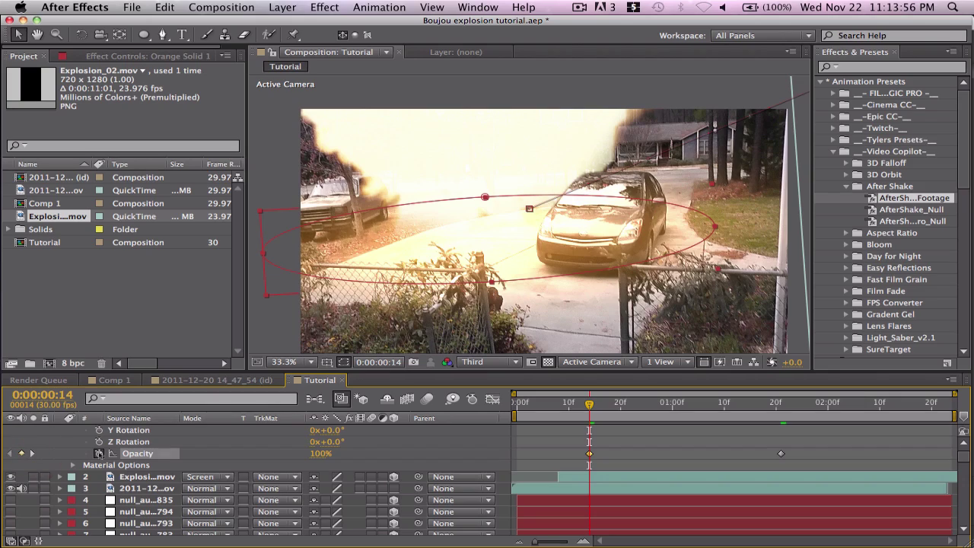
pyautogui.click(673, 461)
# - Lower the orange solid's Opacity at the 0:00:01:21 keyframe to fade out the glow, and scrub through the fade
pyautogui.moveTo(578, 401); pyautogui.dragTo(781, 417)
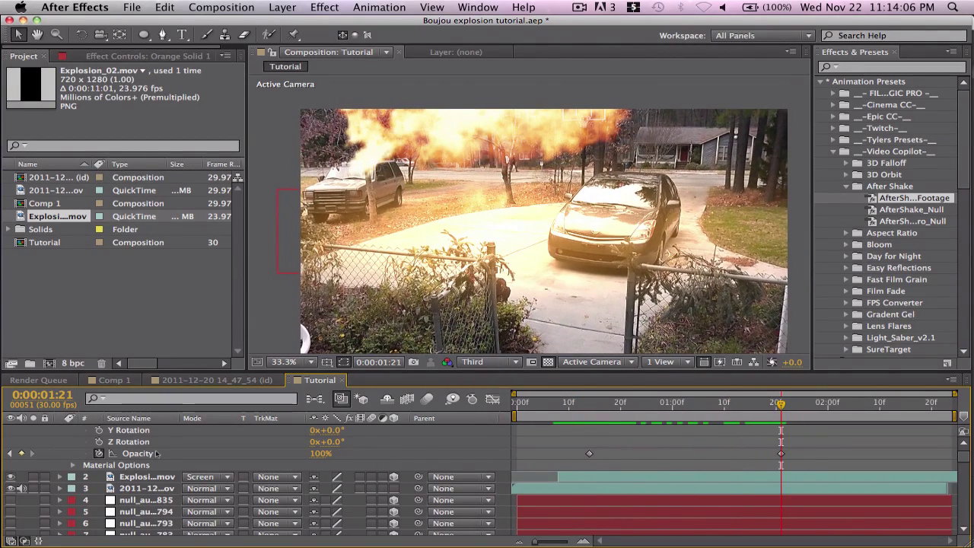
pyautogui.moveTo(320, 453); pyautogui.dragTo(206, 457)
pyautogui.moveTo(758, 401)
pyautogui.mouseDown()
pyautogui.moveTo(778, 411)
pyautogui.moveTo(555, 411)
pyautogui.moveTo(771, 411)
pyautogui.mouseUp()
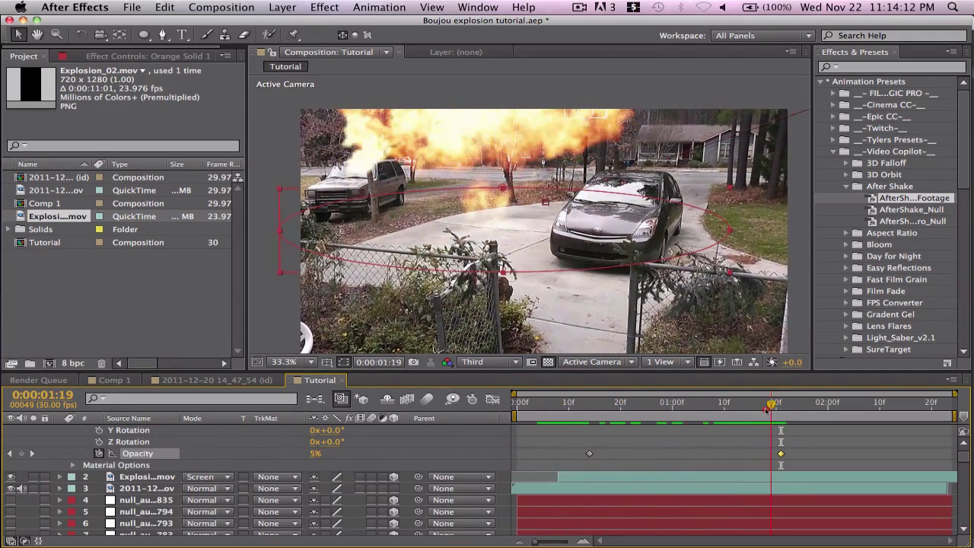
pyautogui.moveTo(684, 412); pyautogui.dragTo(786, 403)
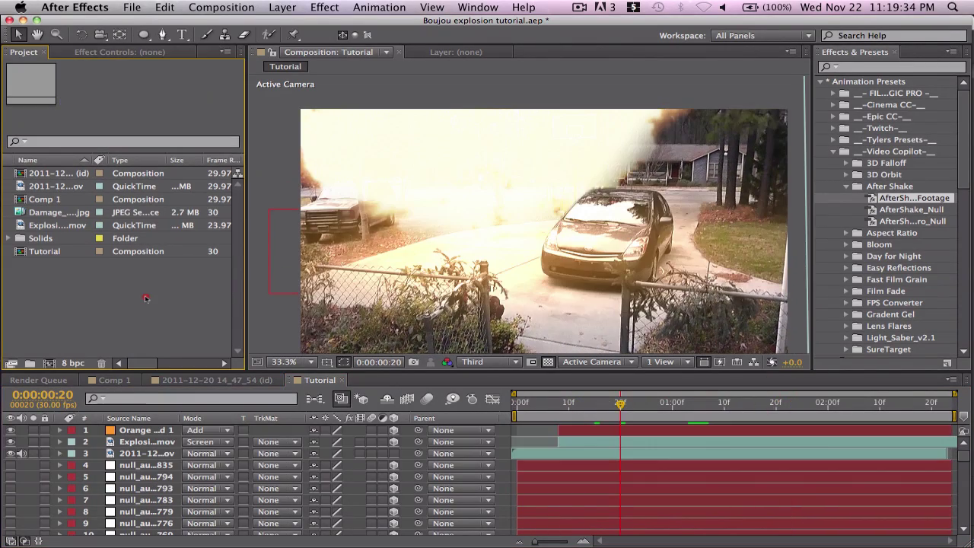
# - Import Damage_01.jpg from the Burn_Marks folder as a single still with JPEG Sequence disabled
pyautogui.doubleClick(144, 296)
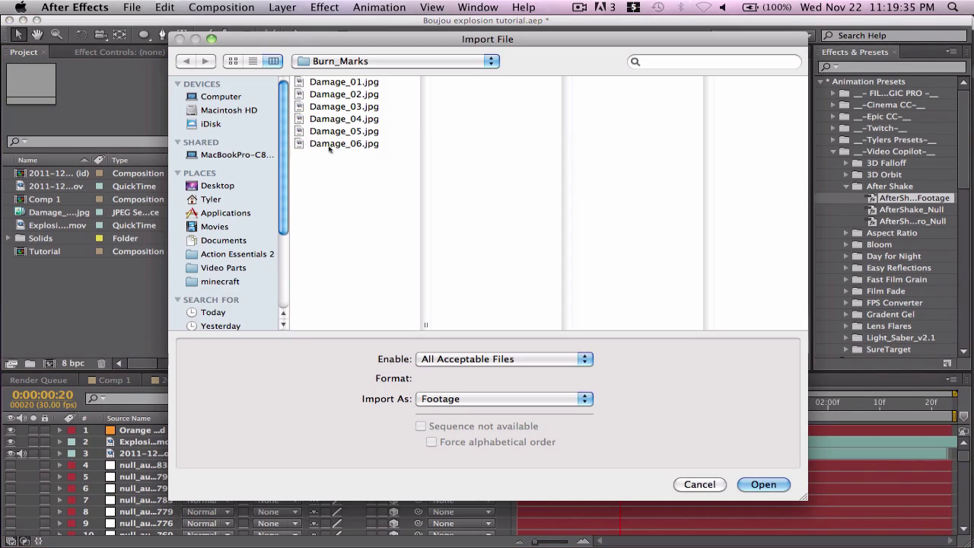
pyautogui.click(334, 82)
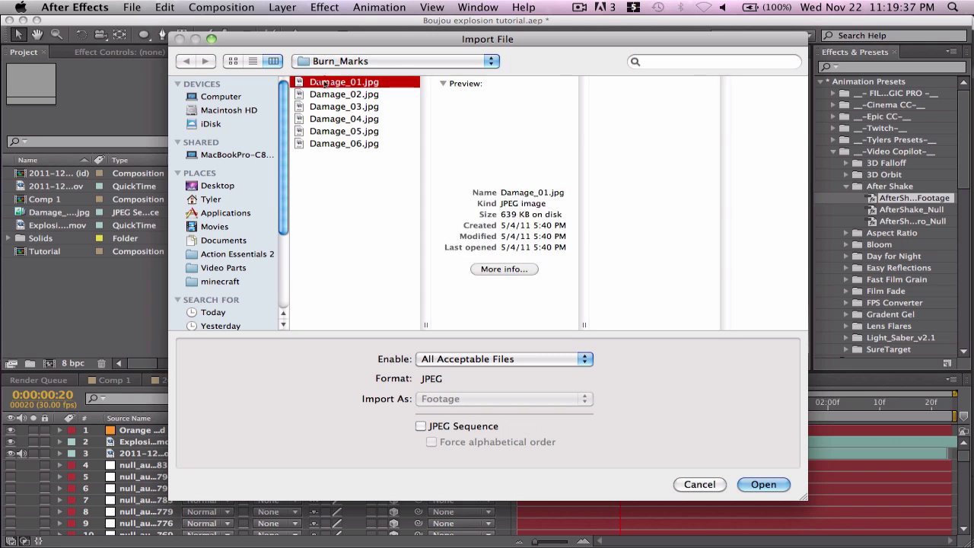
pyautogui.click(331, 94)
pyautogui.click(334, 82)
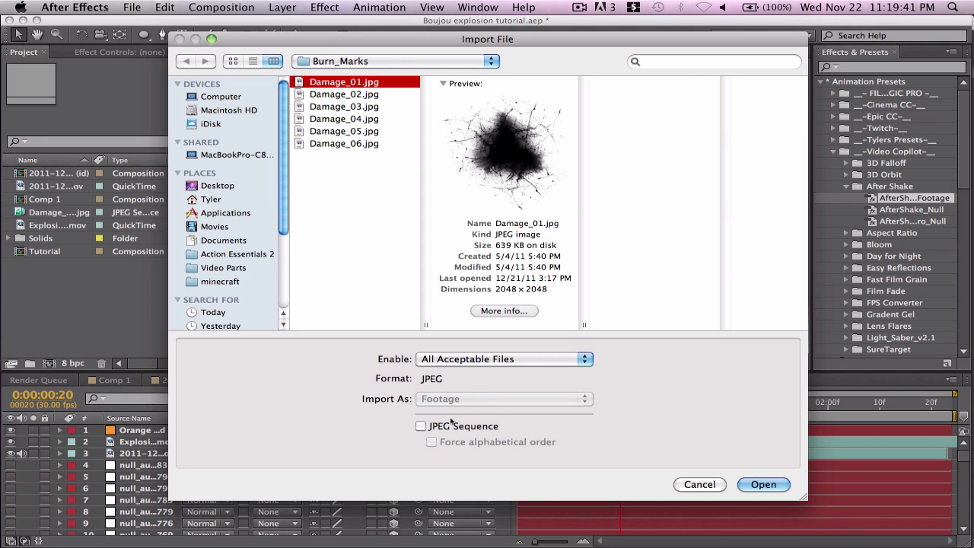
pyautogui.click(421, 426)
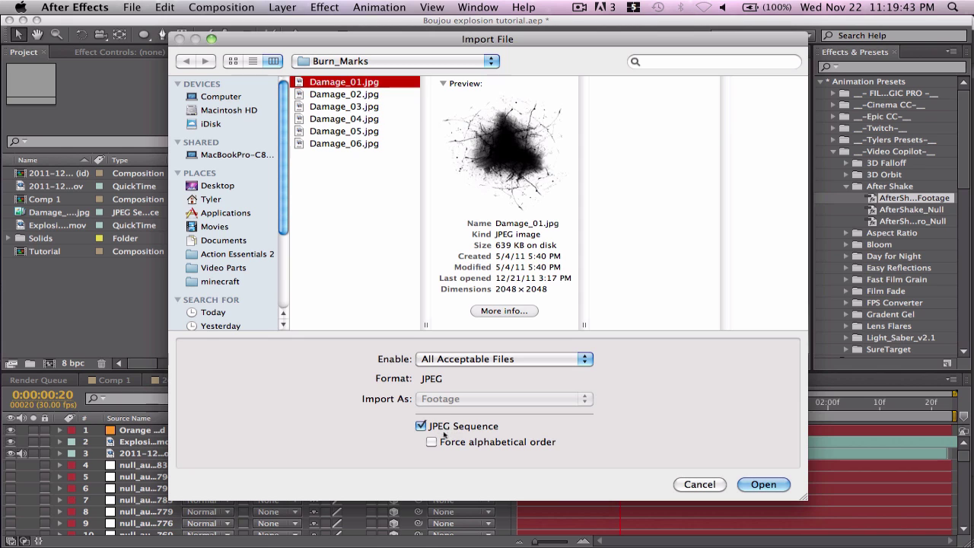
pyautogui.click(422, 426)
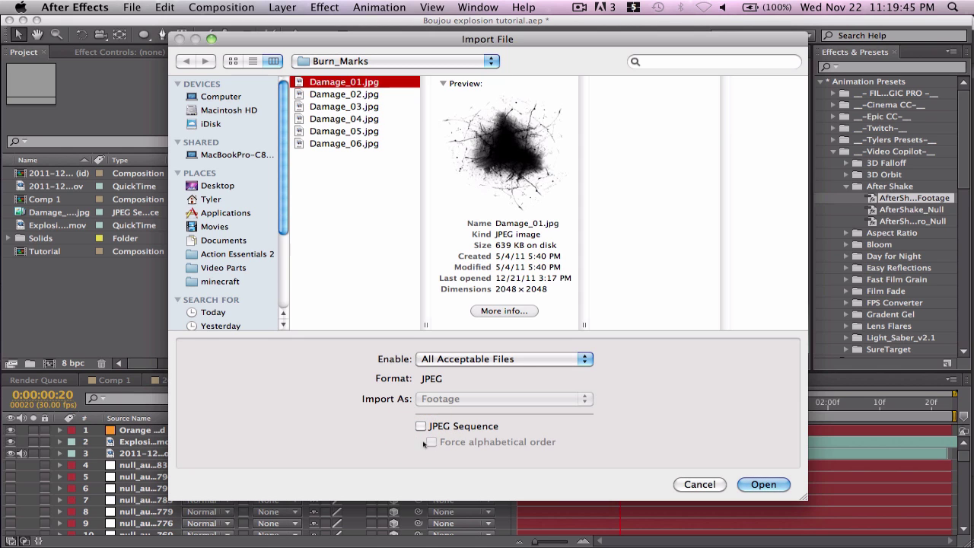
pyautogui.click(542, 357)
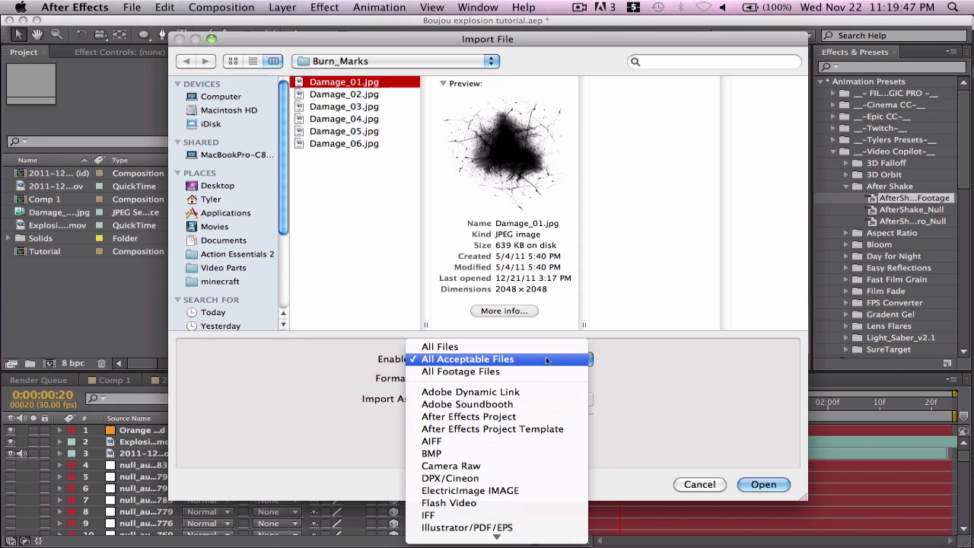
pyautogui.click(546, 357)
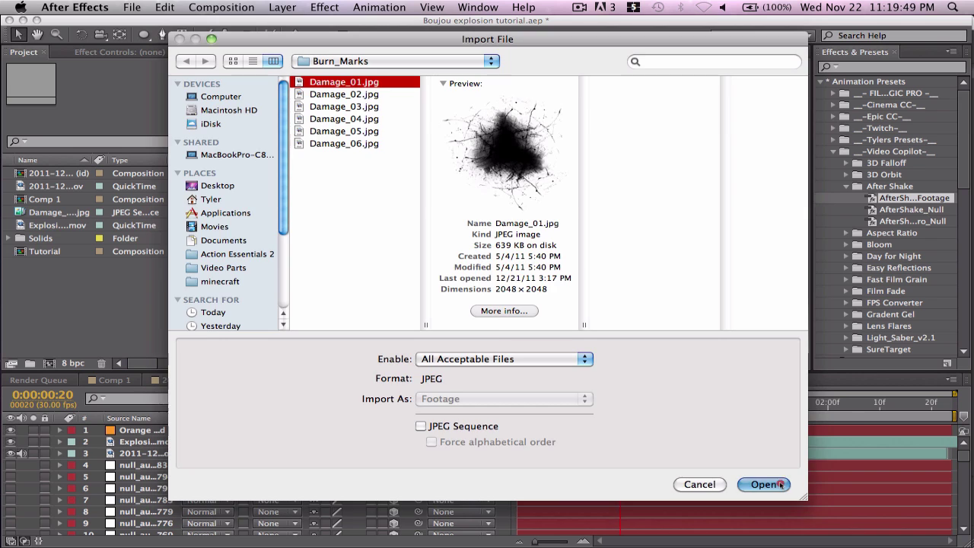
pyautogui.click(780, 483)
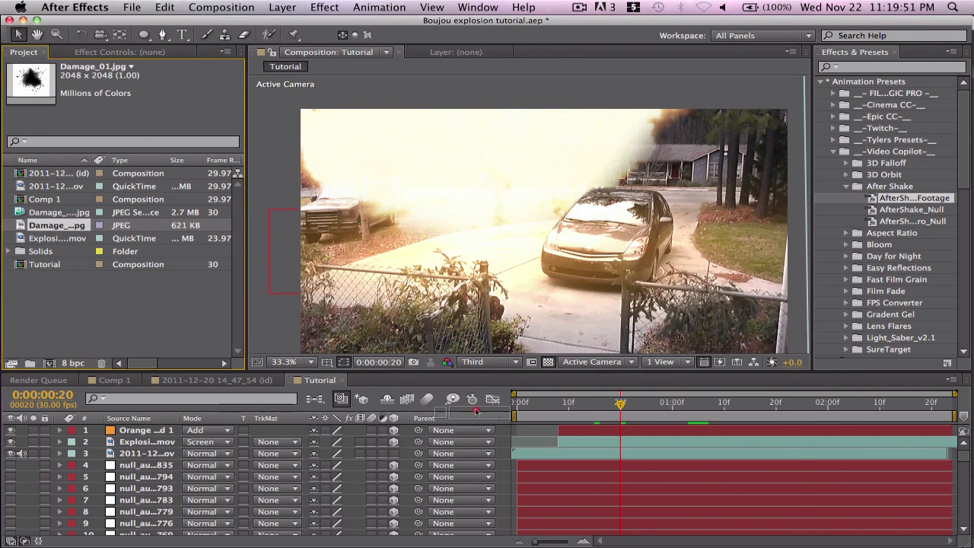
# - Place Damage_01.jpg as the top layer of the Tutorial composition, starting at frame 8, with the Darken blending mode
pyautogui.moveTo(558, 428); pyautogui.dragTo(558, 430)
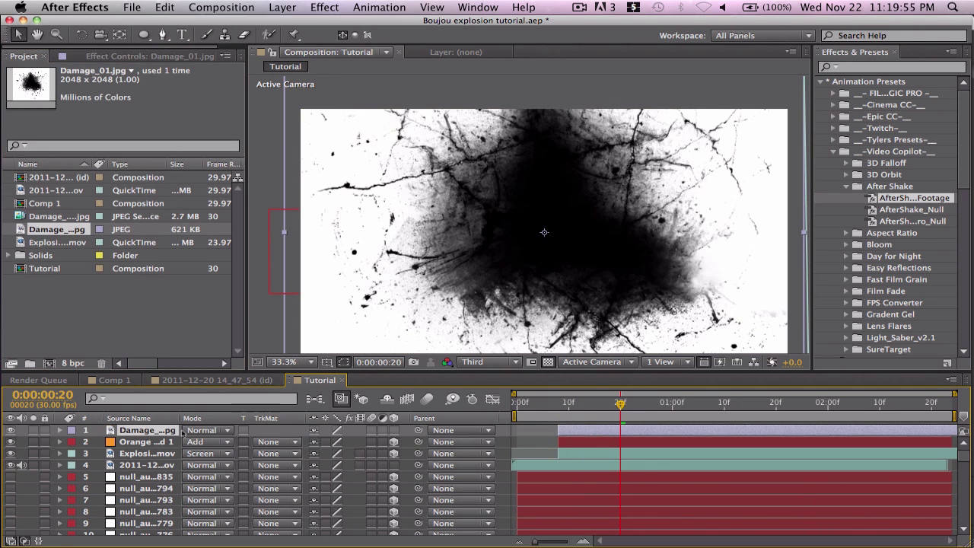
pyautogui.click(184, 429)
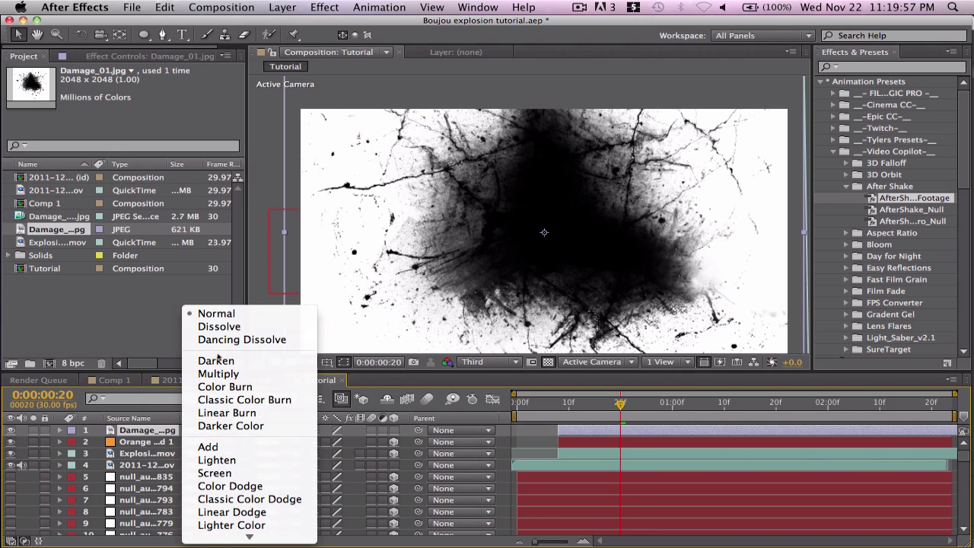
pyautogui.click(217, 361)
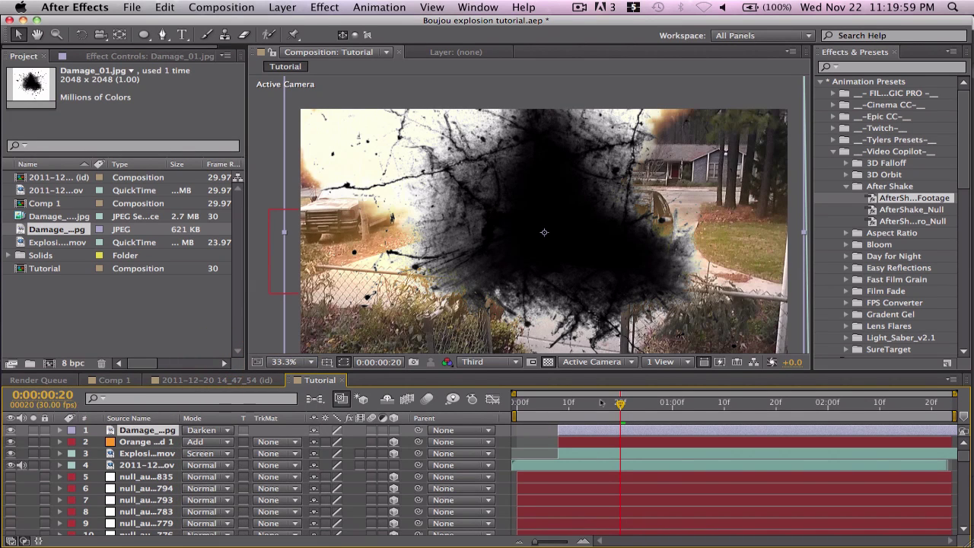
# - Change the burn mark layer's blending mode to Multiply and reposition the mark over the driveway area
pyautogui.moveTo(499, 282); pyautogui.dragTo(665, 392)
pyautogui.moveTo(720, 357); pyautogui.dragTo(636, 274)
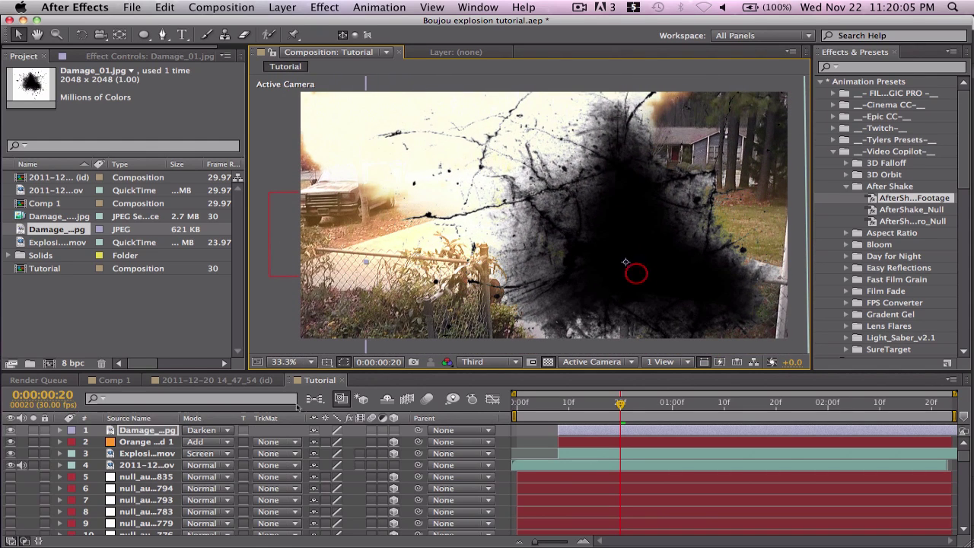
pyautogui.click(202, 429)
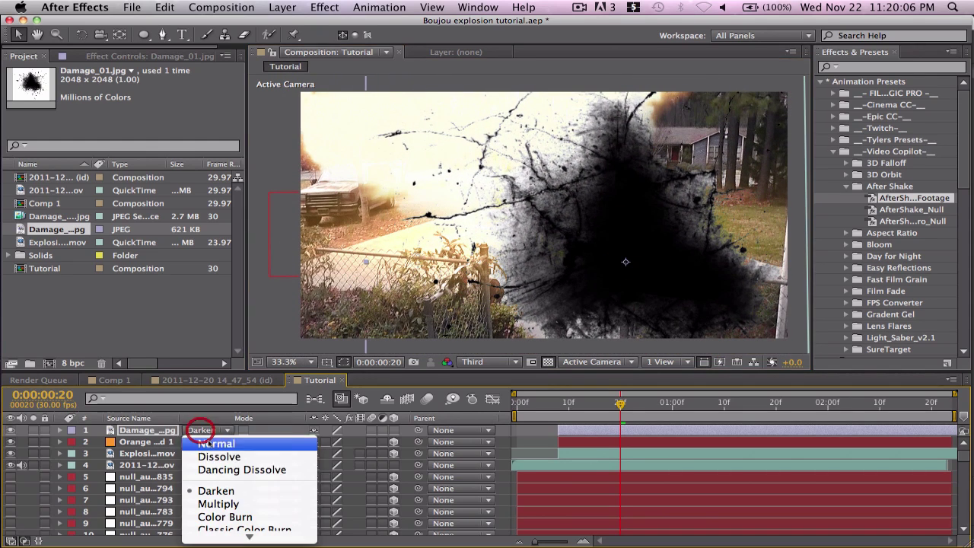
pyautogui.click(219, 503)
pyautogui.moveTo(639, 244); pyautogui.dragTo(515, 174)
# - With the burn mark layer hidden, start it at frame 15 and keyframe its Opacity from 0% there to 100% at frame 22
pyautogui.press('space')
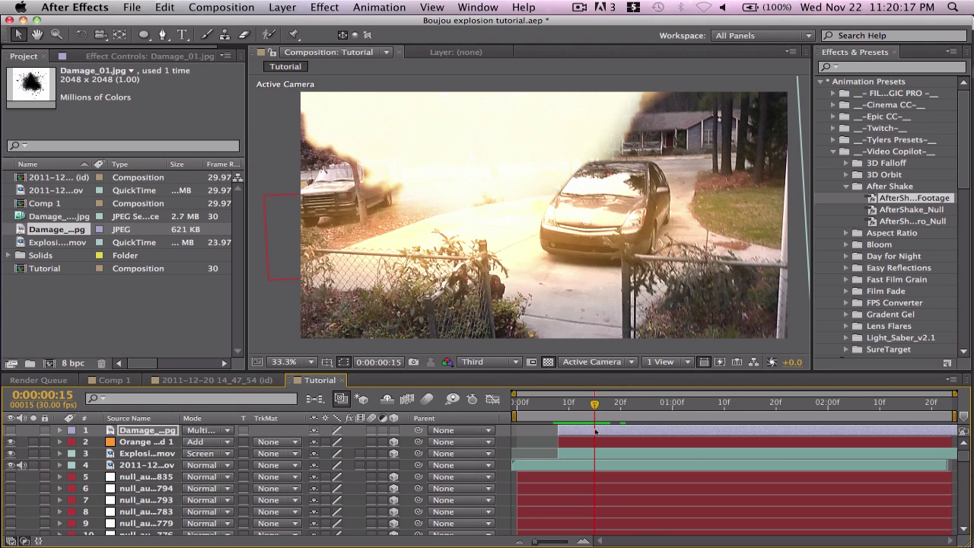
pyautogui.press('t')
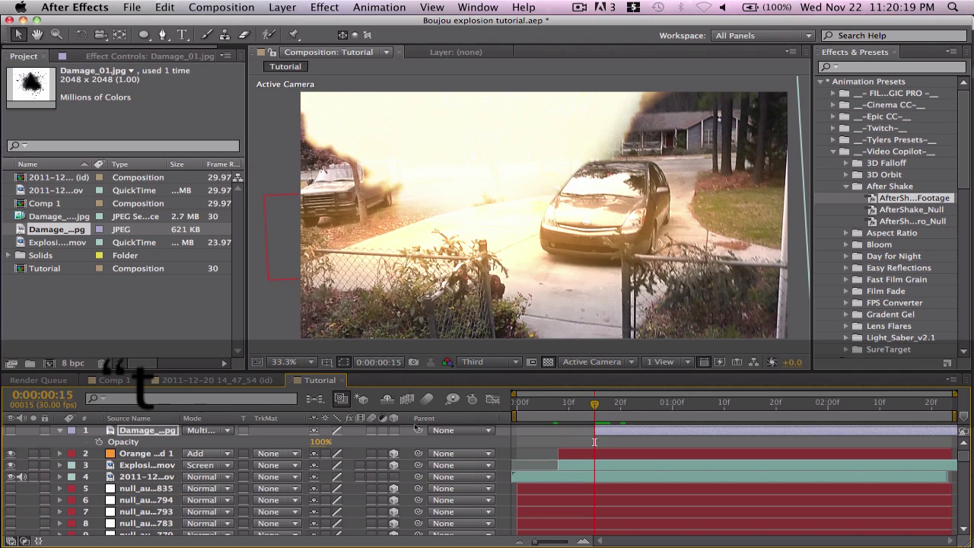
pyautogui.click(99, 441)
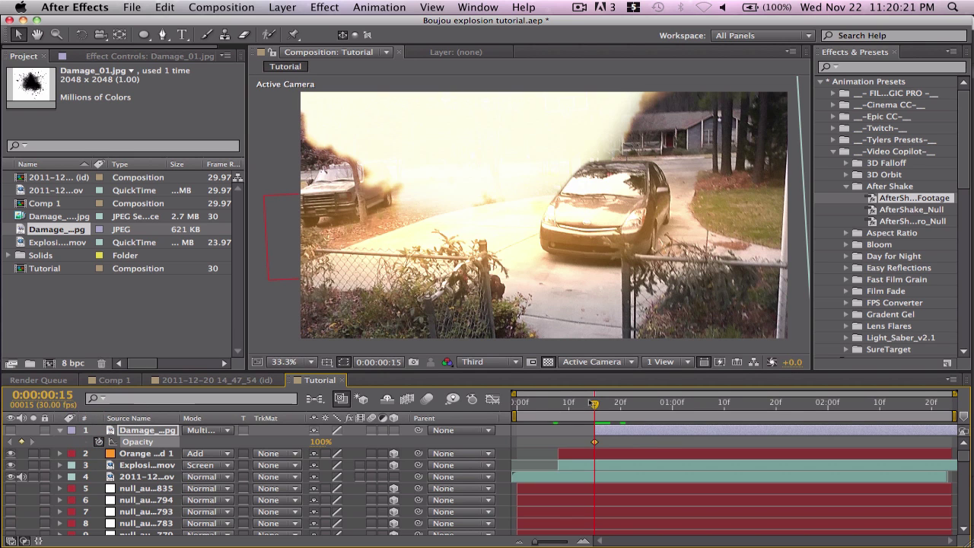
pyautogui.moveTo(595, 405); pyautogui.dragTo(626, 409)
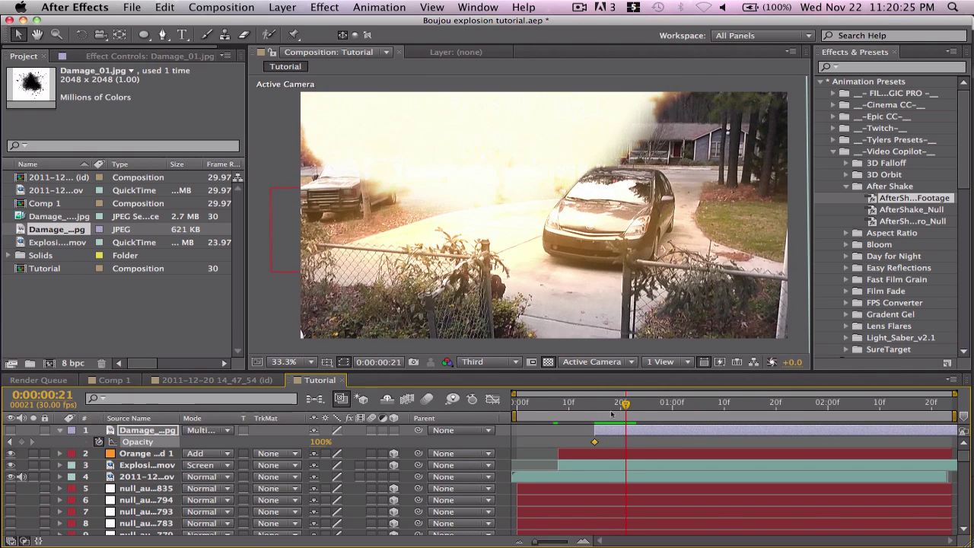
pyautogui.press('pagedown')
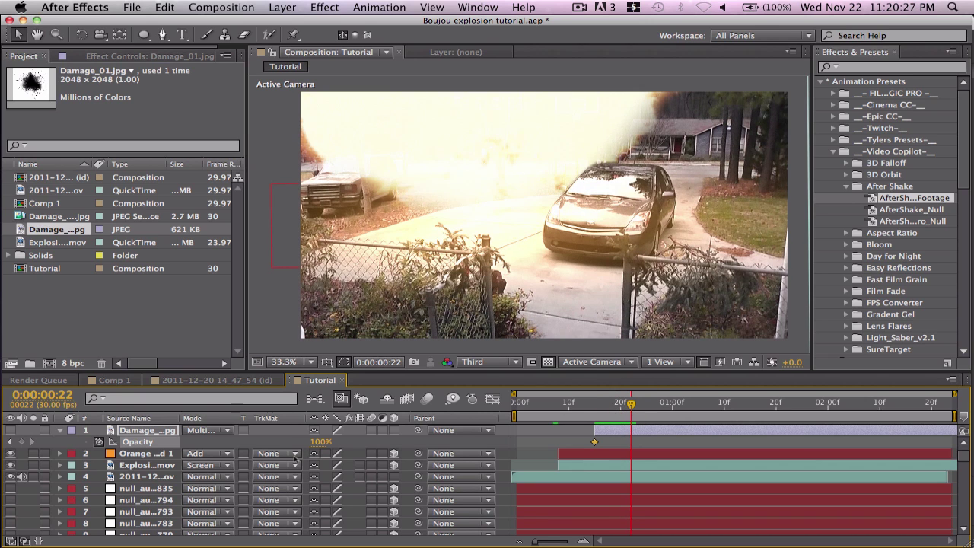
pyautogui.click(11, 441)
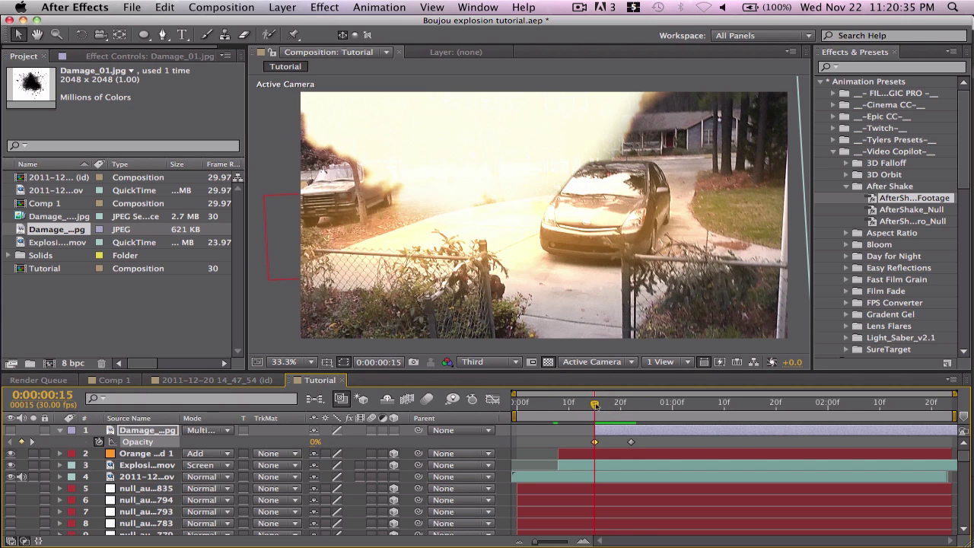
# - Return to frame 22 and make the burn mark layer visible again
pyautogui.click(636, 403)
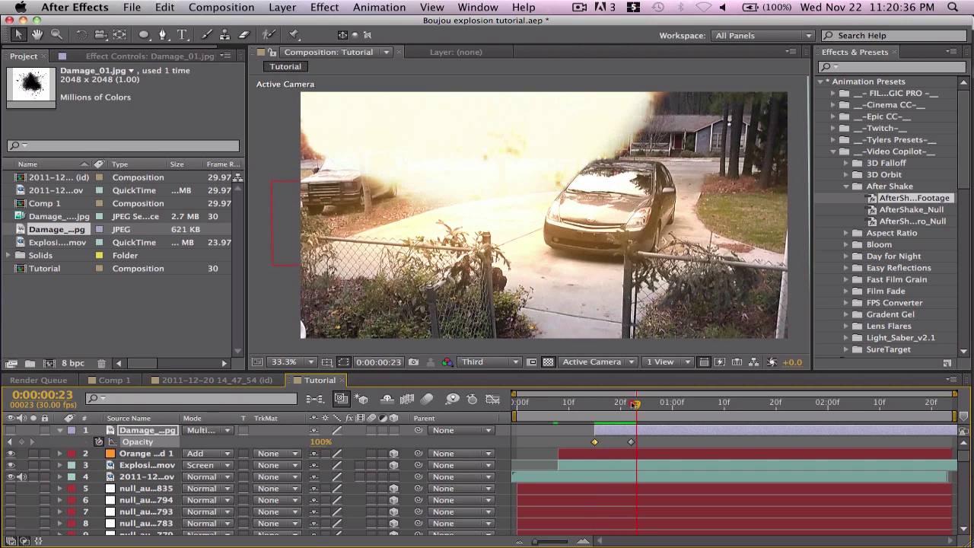
pyautogui.moveTo(636, 404); pyautogui.dragTo(625, 408)
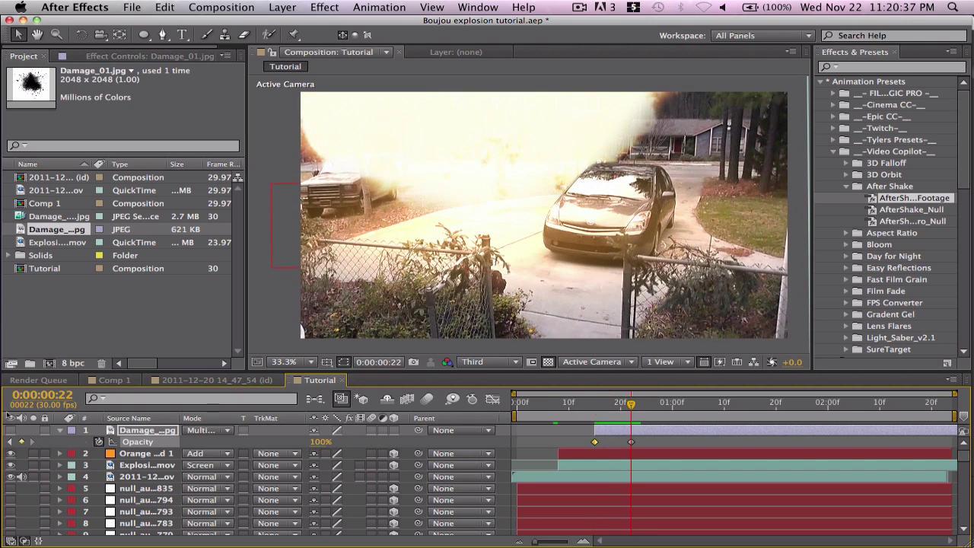
pyautogui.click(11, 430)
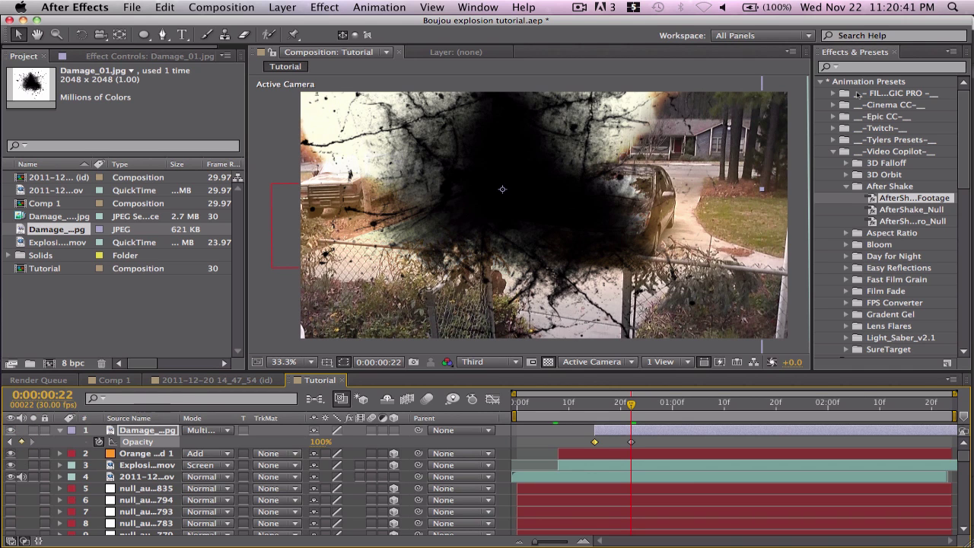
pyautogui.click(857, 67)
pyautogui.write('cor')
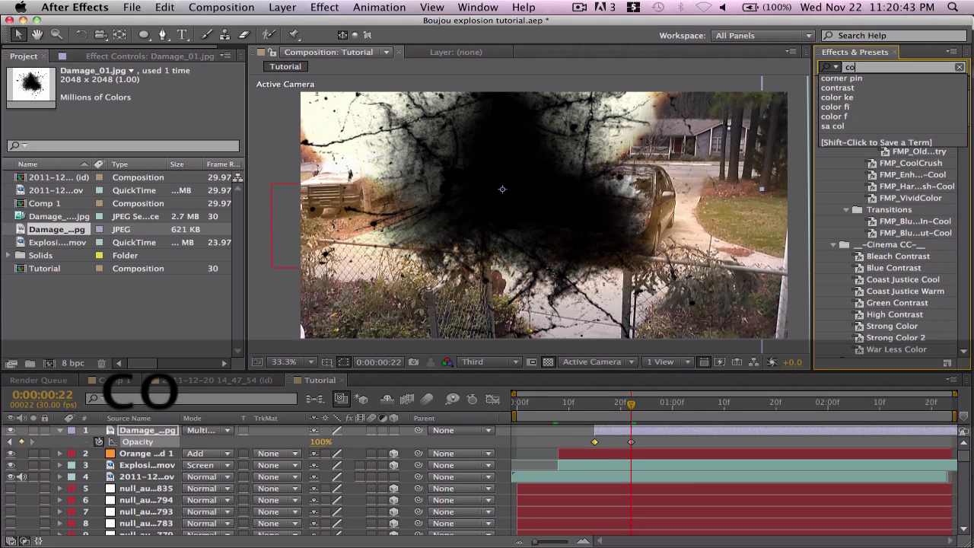
pyautogui.press('BackSpace')
pyautogui.press('BackSpace')
pyautogui.press('BackSpace')
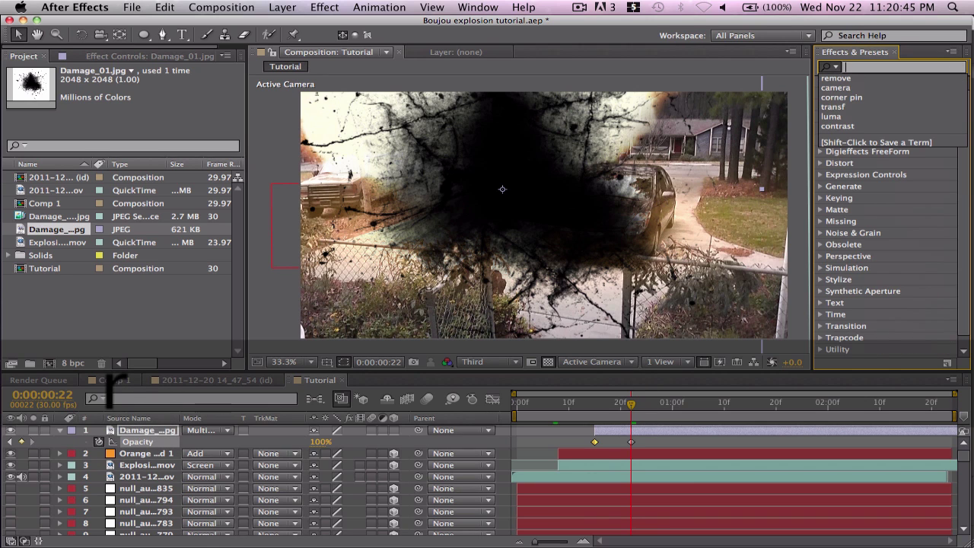
pyautogui.click(733, 444)
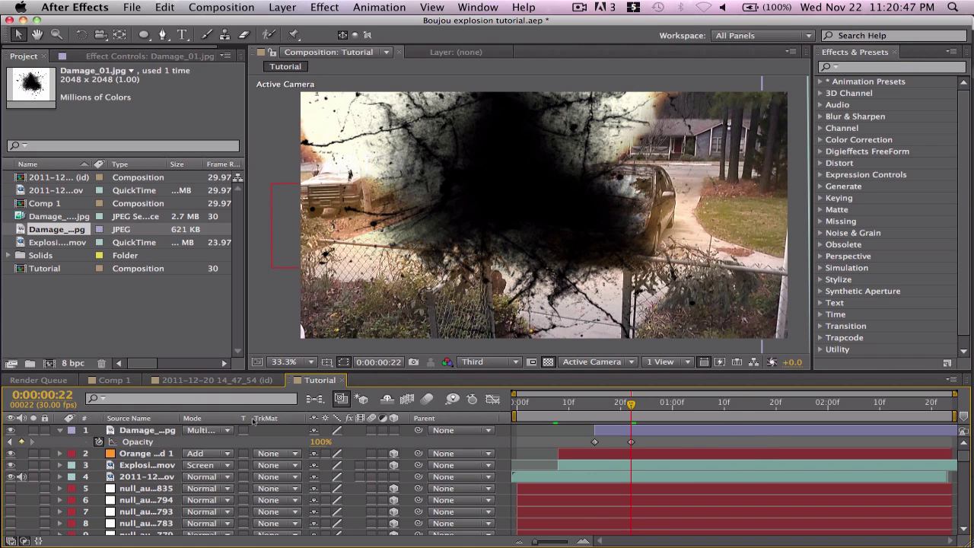
# - Make the Damage_01.jpg burn mark layer 3D and set its Z position to 4000
pyautogui.click(139, 430)
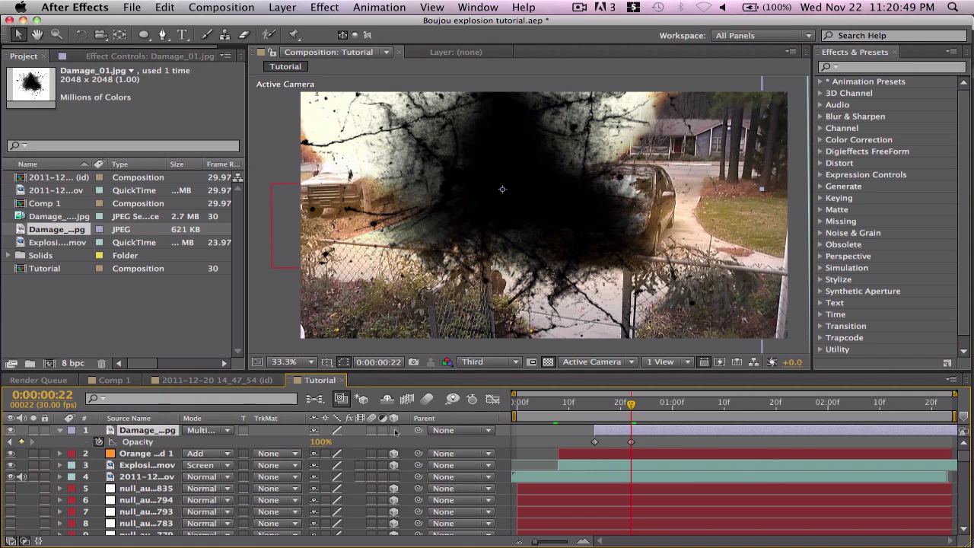
pyautogui.click(394, 430)
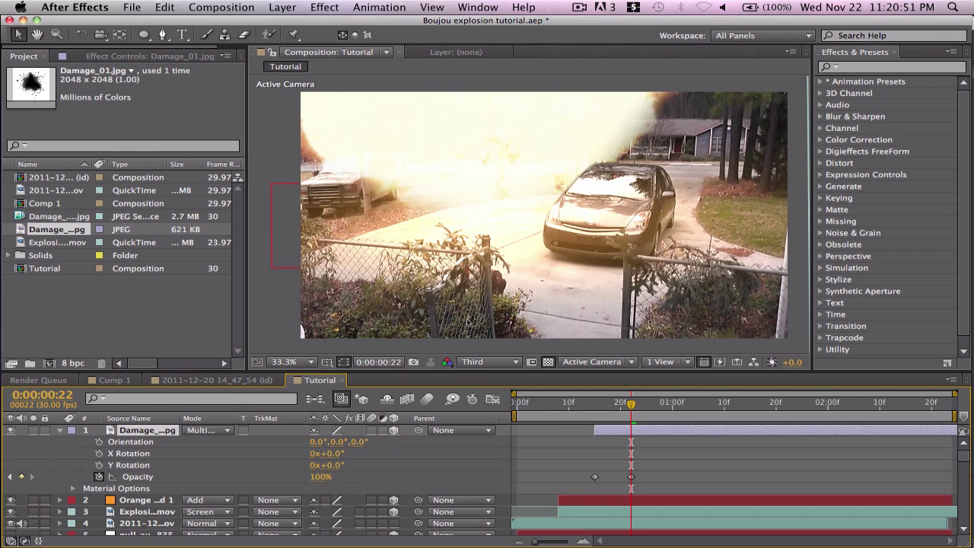
pyautogui.press('p')
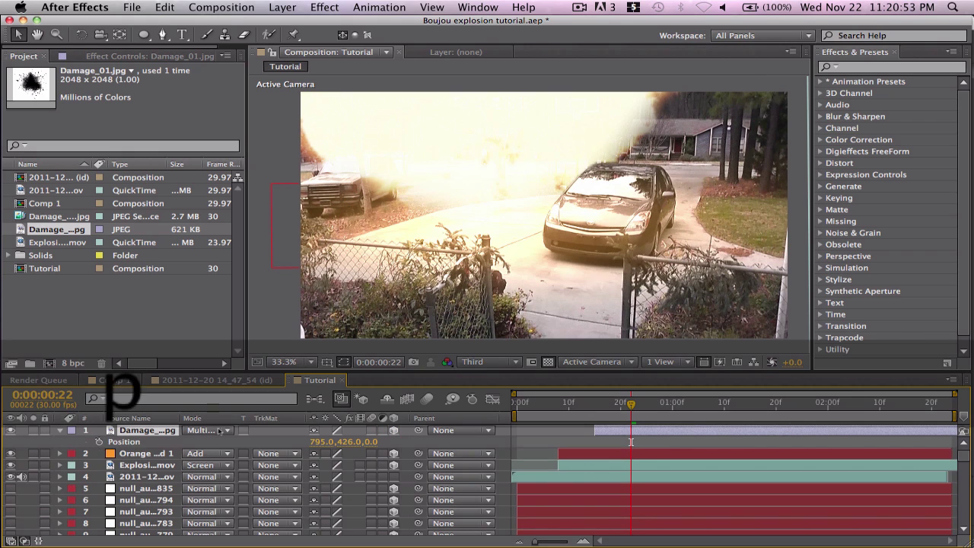
pyautogui.moveTo(371, 443); pyautogui.dragTo(548, 440)
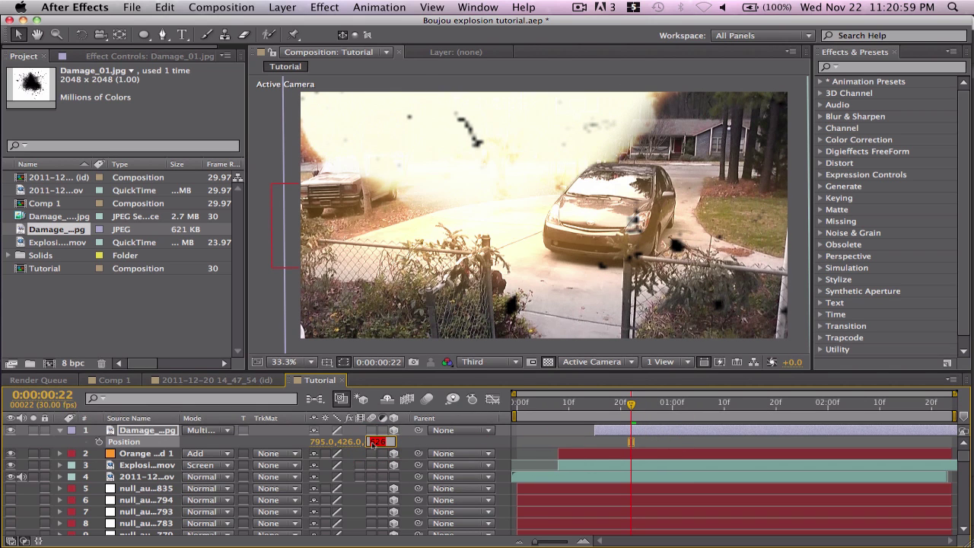
pyautogui.write('4000')
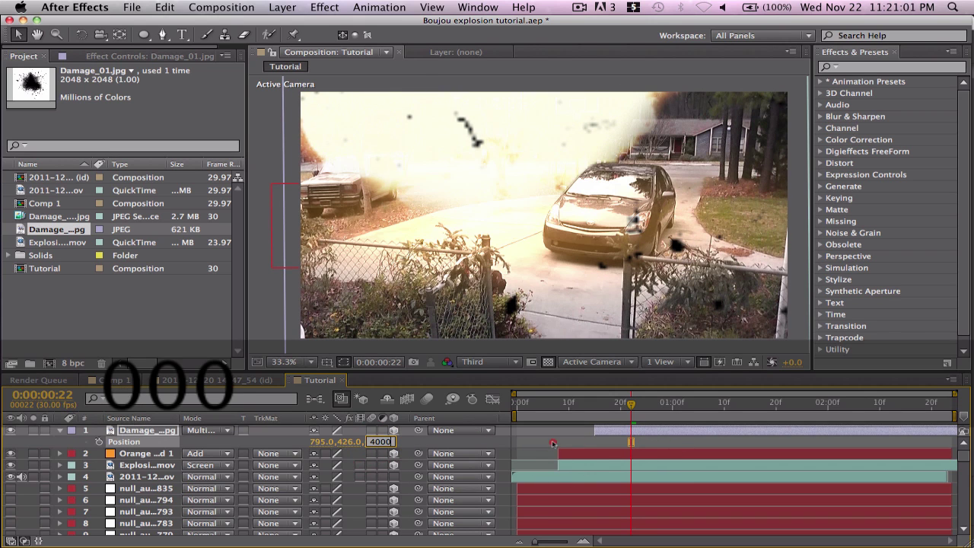
pyautogui.click(553, 443)
# - Move the burn mark onto the driveway beneath the explosion, beside the car, and scale it to 44%
pyautogui.click(566, 232)
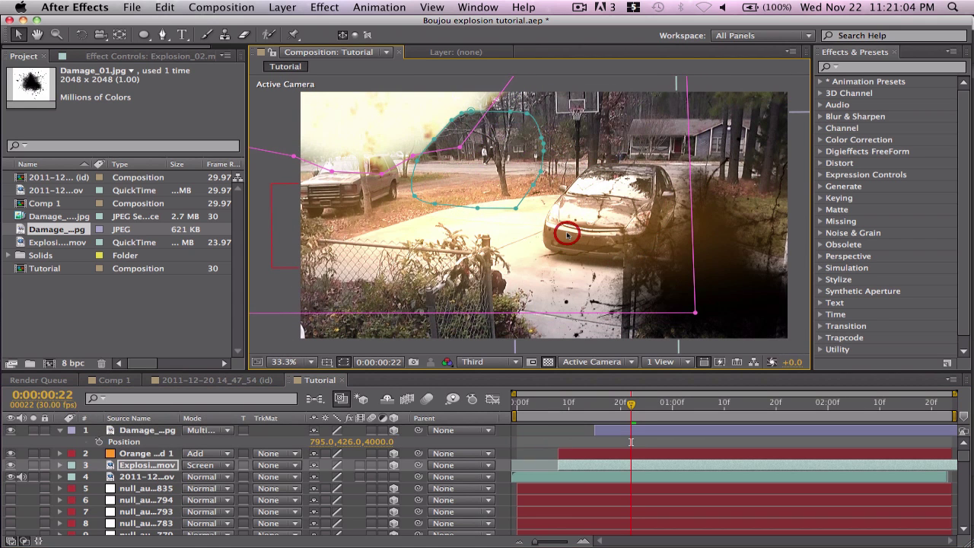
pyautogui.click(152, 430)
pyautogui.moveTo(741, 270); pyautogui.dragTo(500, 244)
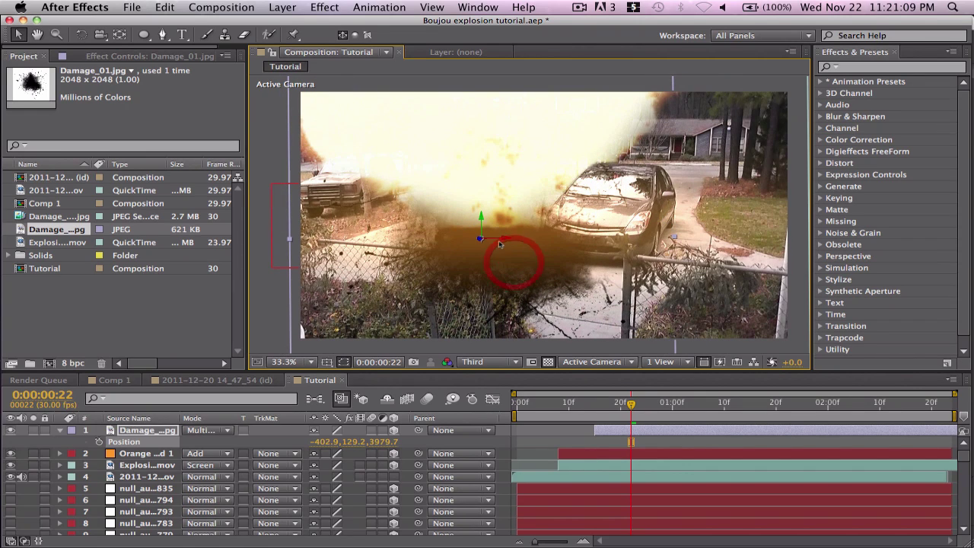
pyautogui.press('s')
pyautogui.moveTo(362, 445); pyautogui.dragTo(339, 441)
pyautogui.click(313, 441)
pyautogui.moveTo(508, 238); pyautogui.dragTo(511, 240)
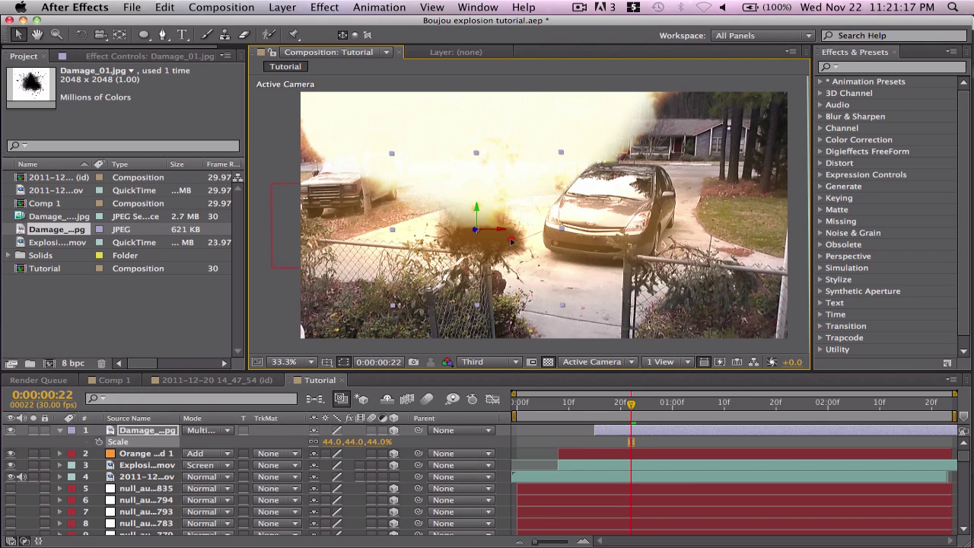
# - Tilt the burn mark to lie along the driveway by setting its X Rotation to -68°
pyautogui.press('r')
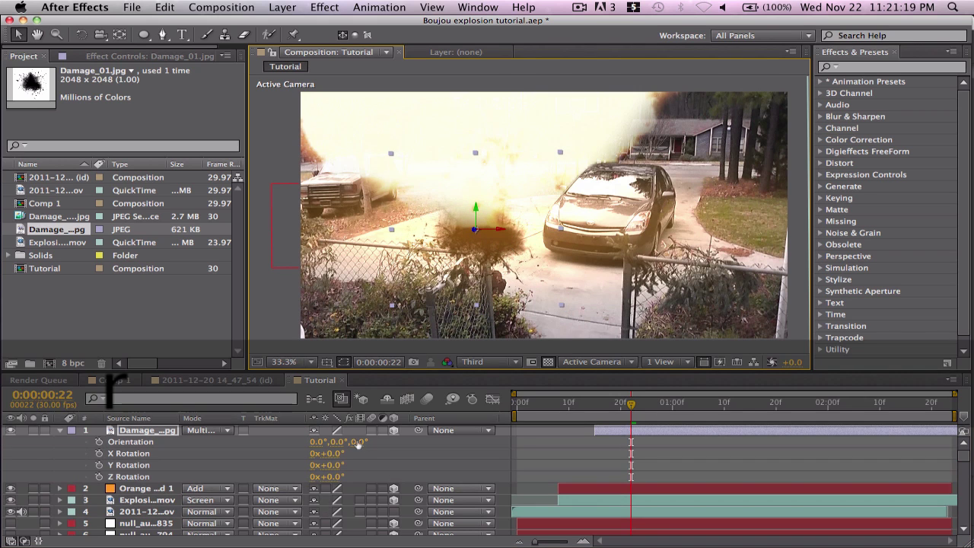
pyautogui.moveTo(332, 455); pyautogui.dragTo(269, 441)
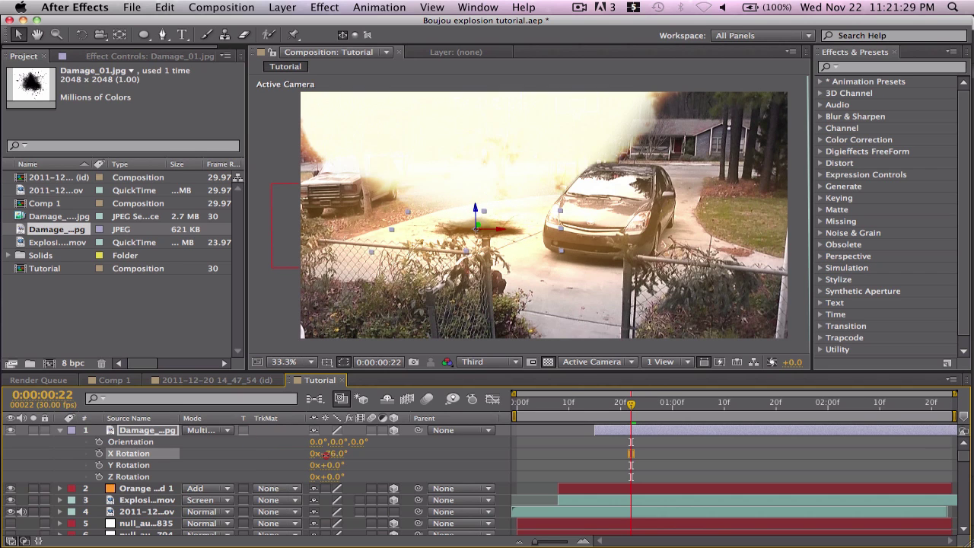
pyautogui.moveTo(327, 453); pyautogui.dragTo(330, 454)
pyautogui.click(428, 456)
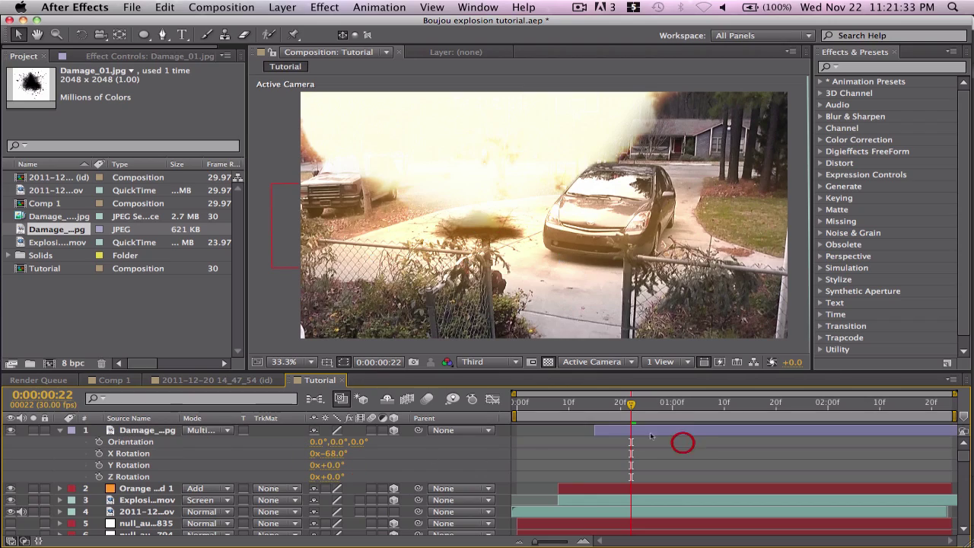
# - Play back the section where the burn mark fades in to check its placement
pyautogui.click(620, 403)
pyautogui.moveTo(616, 406); pyautogui.dragTo(608, 378)
pyautogui.press('space')
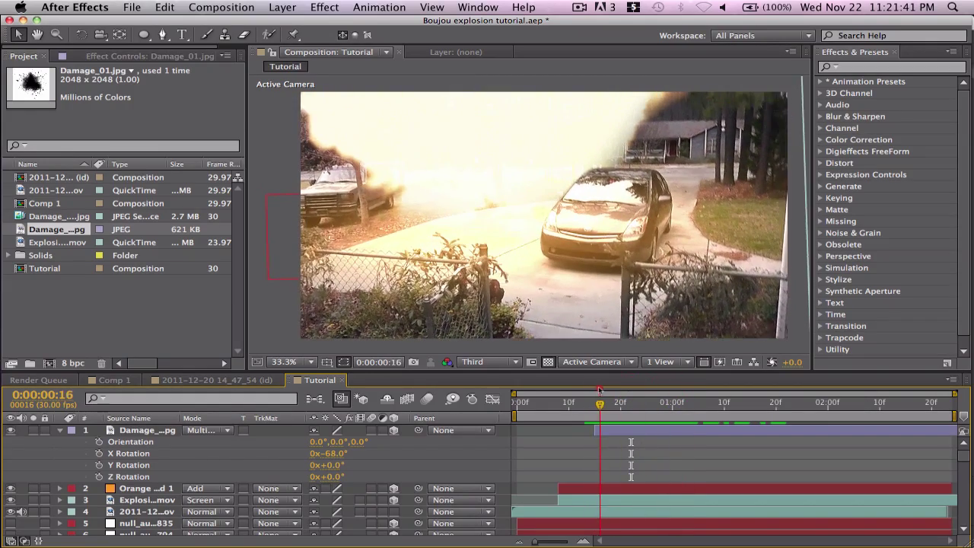
# - At frame 21, enlarge the burn mark layer's Scale to 65%
pyautogui.click(624, 390)
pyautogui.click(627, 430)
pyautogui.press('s')
pyautogui.doubleClick(630, 430)
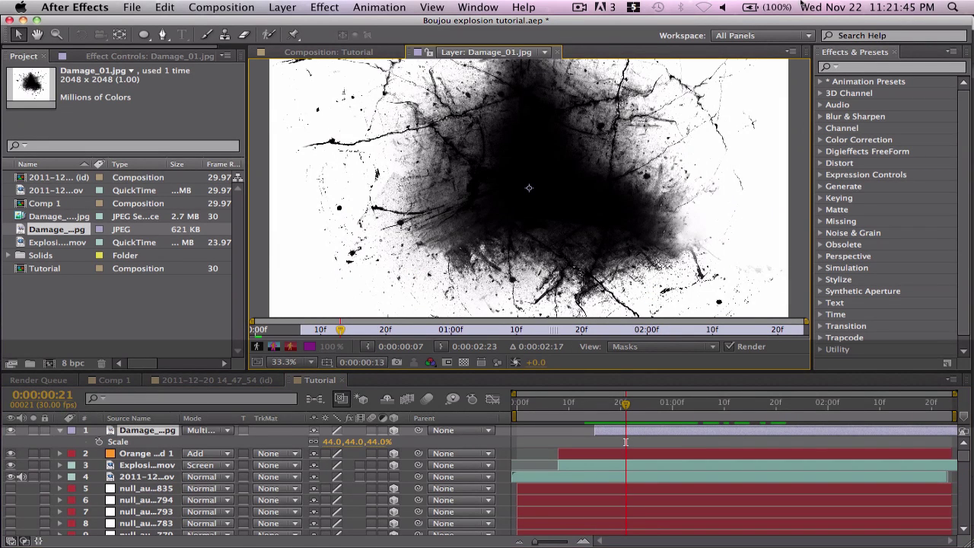
pyautogui.press('super+w')
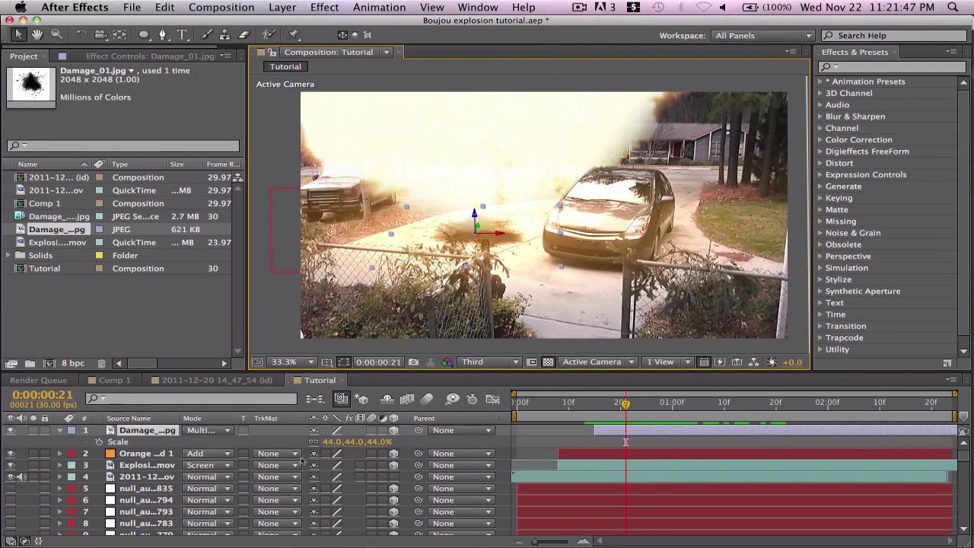
pyautogui.moveTo(374, 446); pyautogui.dragTo(389, 445)
# - Draw a closed Pen tool mask on the burn mark layer around the driveway area, following the car's front edge to exclude the car
pyautogui.click(162, 35)
pyautogui.click(355, 240)
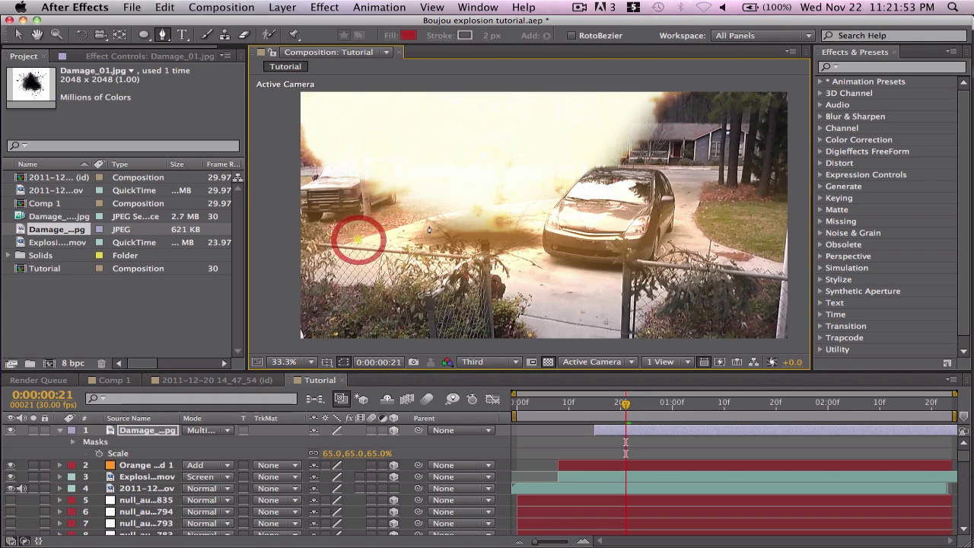
pyautogui.click(433, 217)
pyautogui.click(529, 199)
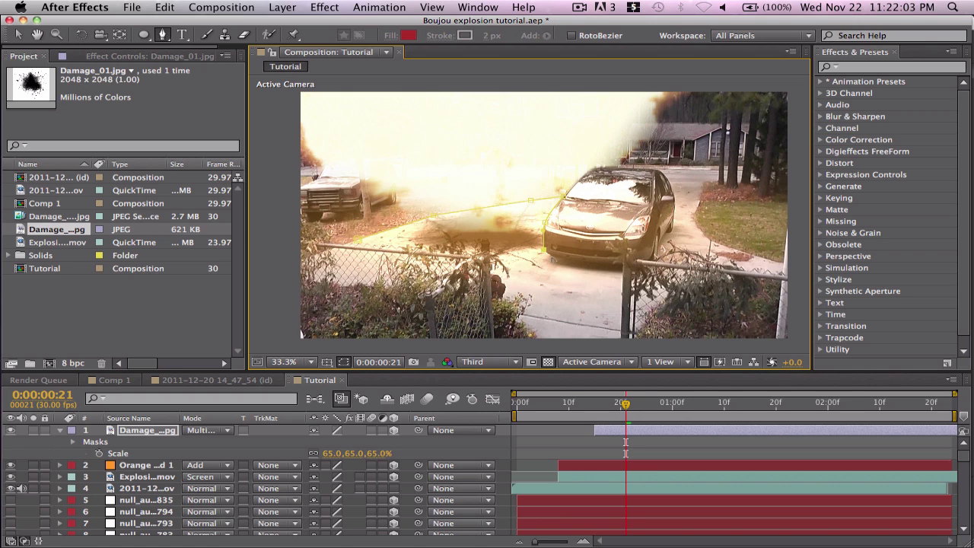
pyautogui.click(559, 292)
pyautogui.click(521, 297)
pyautogui.click(442, 288)
pyautogui.click(372, 267)
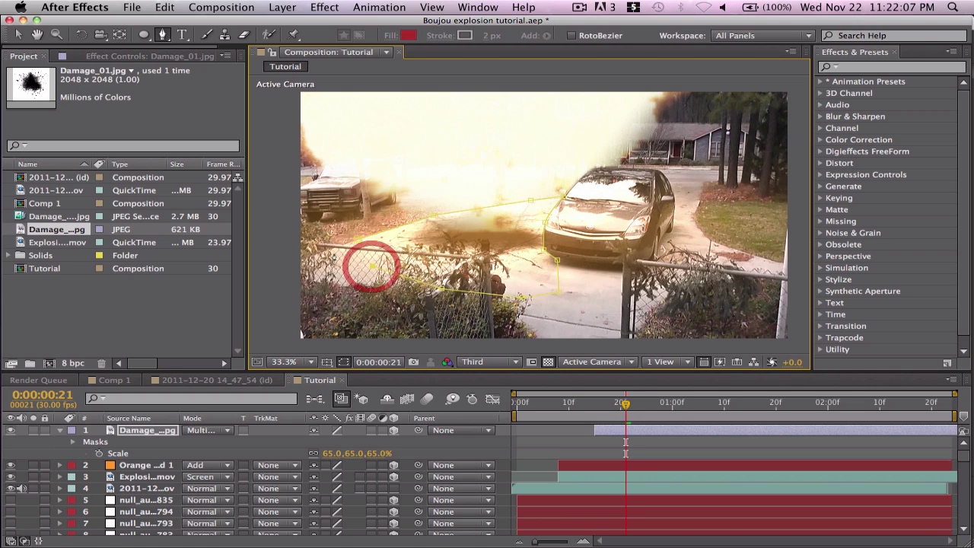
pyautogui.click(344, 257)
pyautogui.click(356, 240)
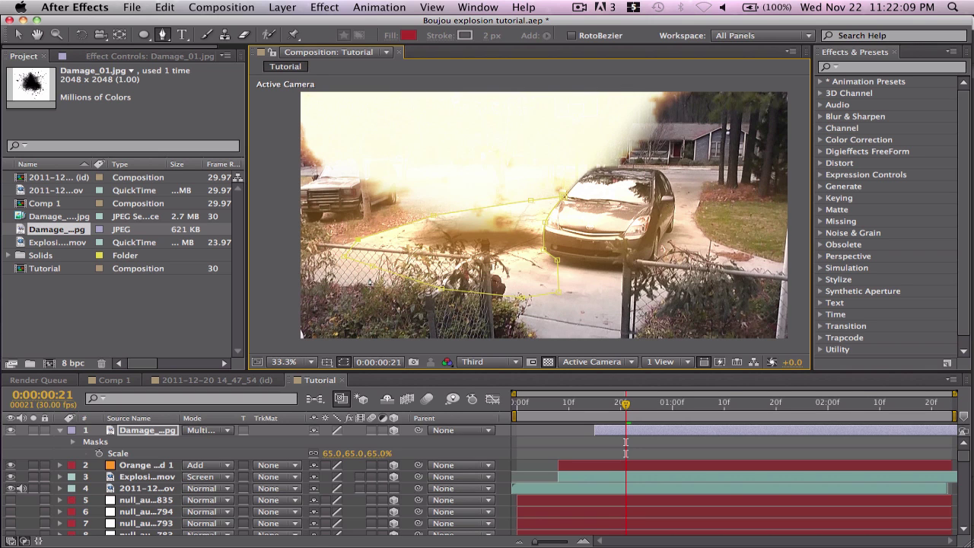
# - Feather the burn mark's mask by 32 pixels and preview the composite, checking it at 0:00:01:09
pyautogui.press('f')
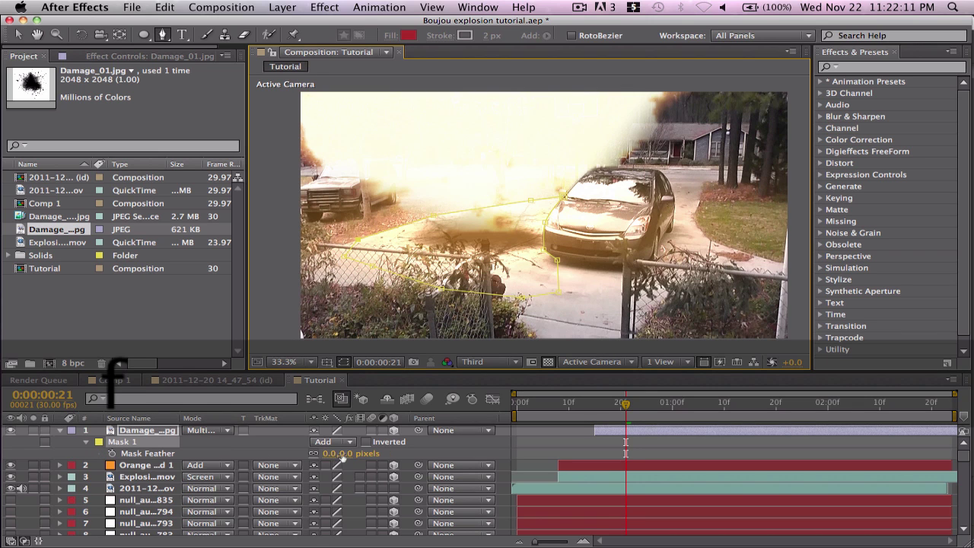
pyautogui.moveTo(340, 457); pyautogui.dragTo(364, 456)
pyautogui.click(653, 449)
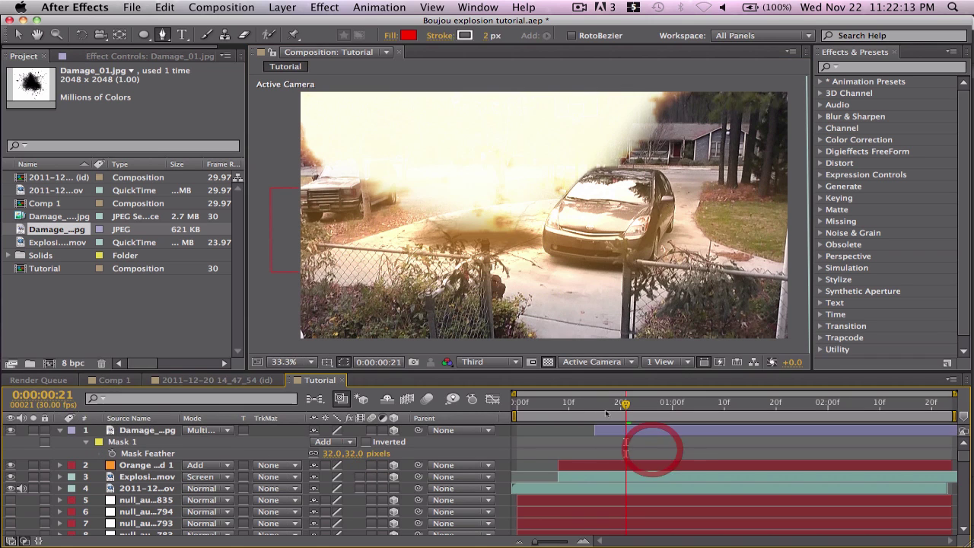
pyautogui.press('space')
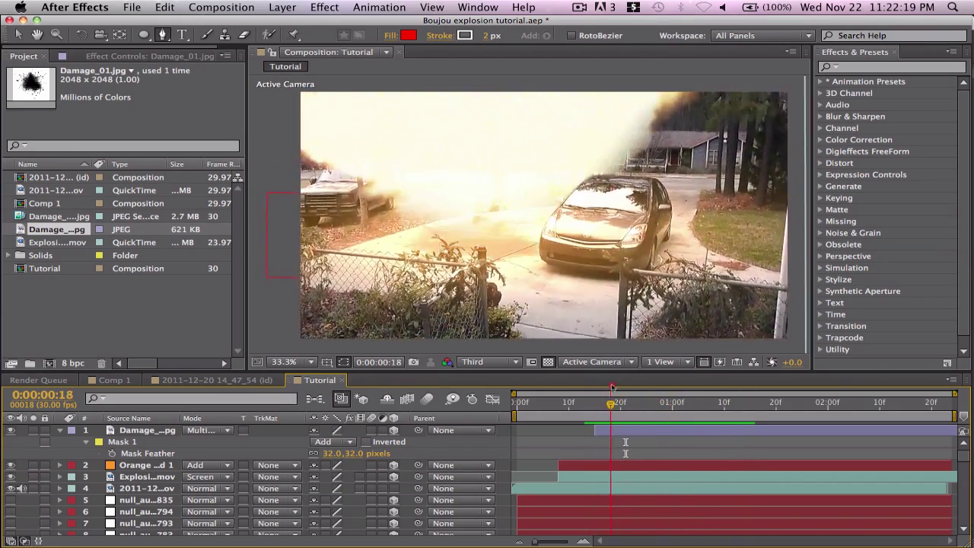
pyautogui.click(719, 388)
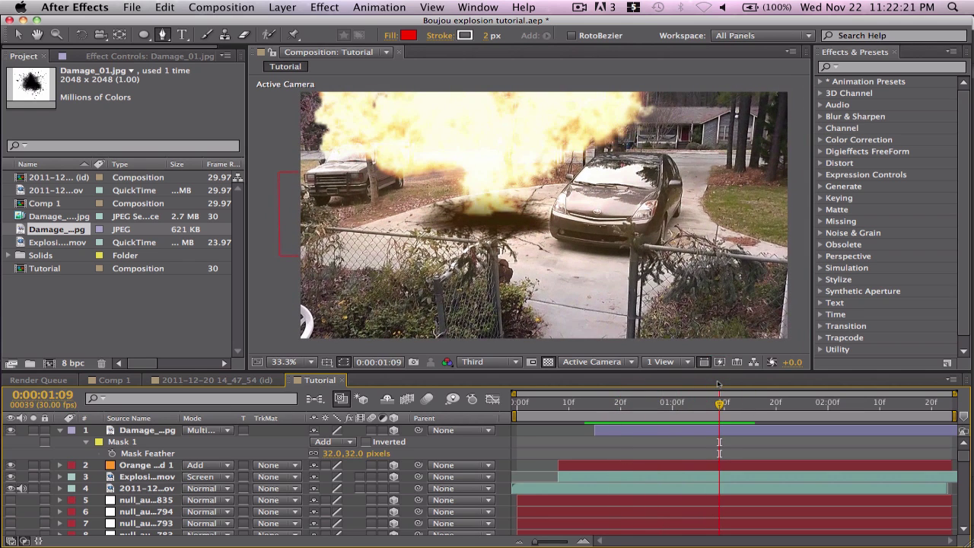